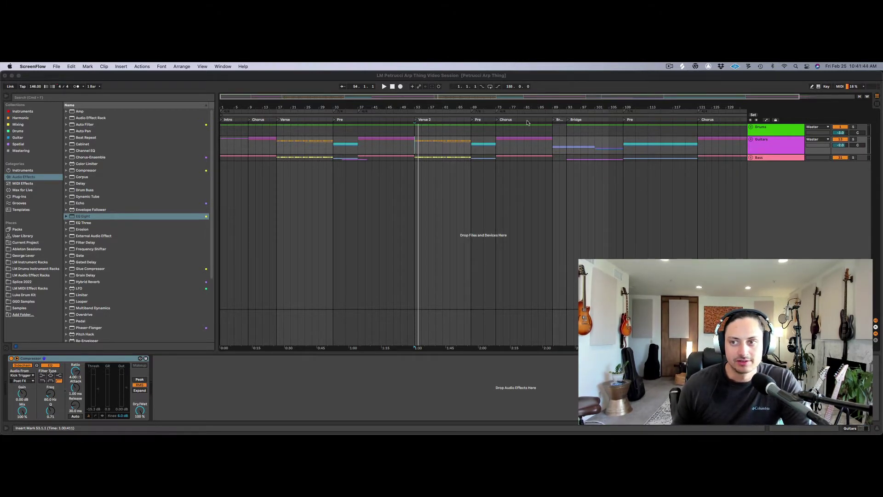
Unfold the Drums group to show its individual tracks and select the group
click(771, 123)
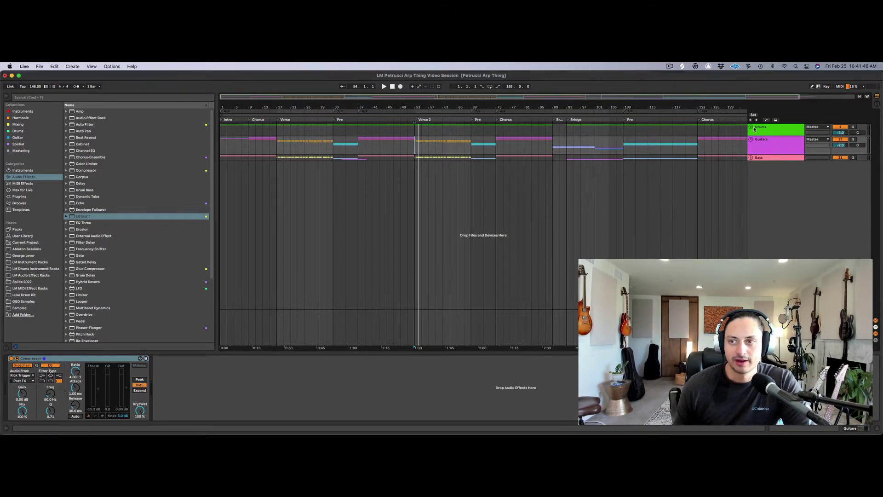
click(751, 128)
click(763, 129)
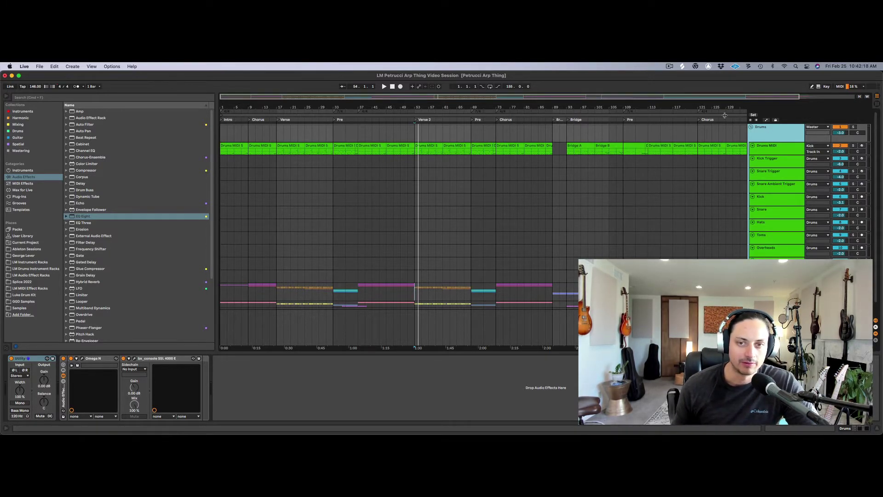
scroll(644, 143, right, 4)
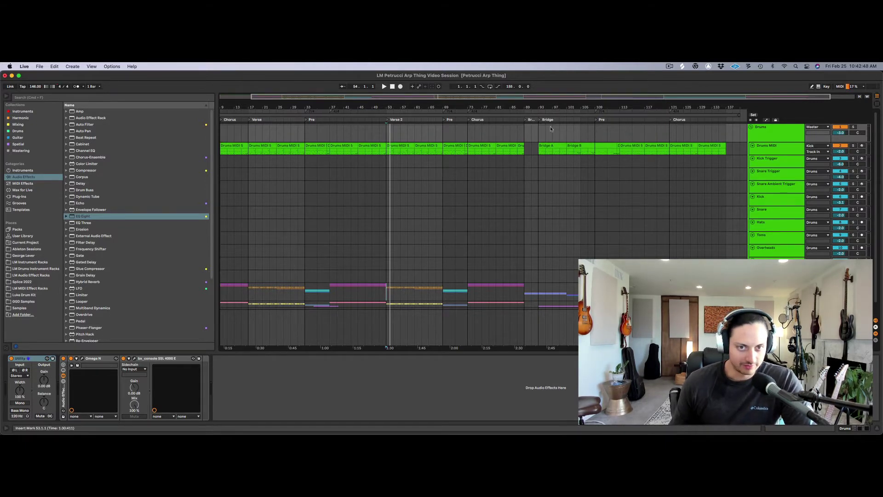
Play the drums from the start of Verse 2 at bar 53 and hide the device view during playback
click(393, 132)
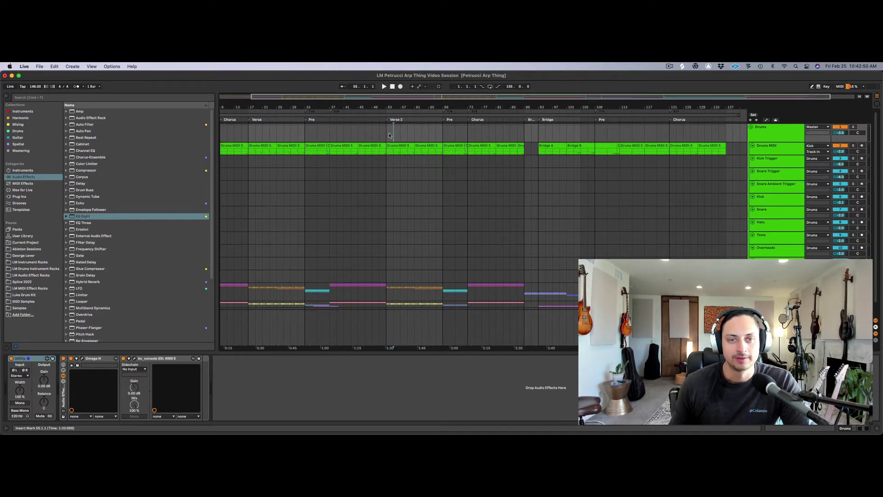
click(386, 132)
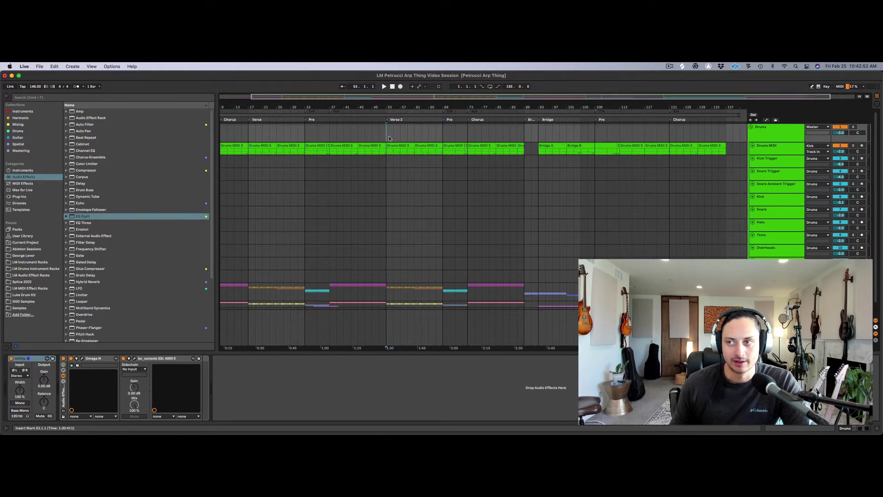
mouse_move(400, 427)
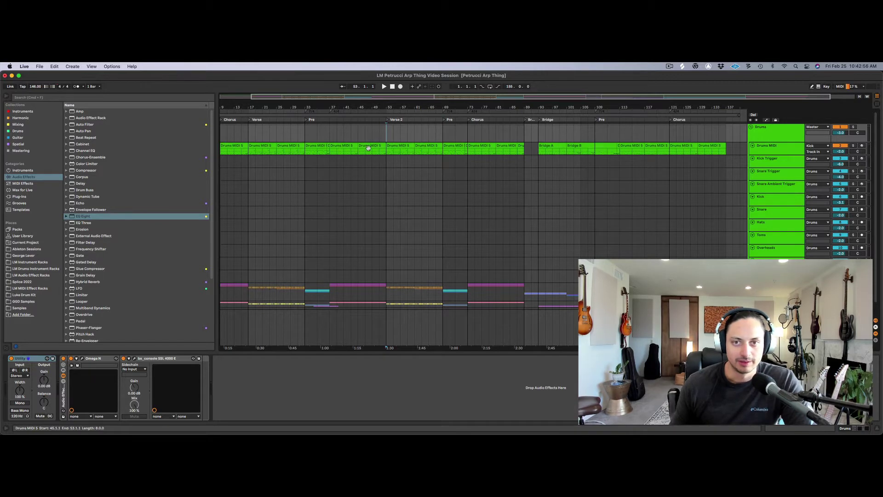
click(774, 147)
scroll(701, 165, down, 1)
scroll(676, 173, up, 1)
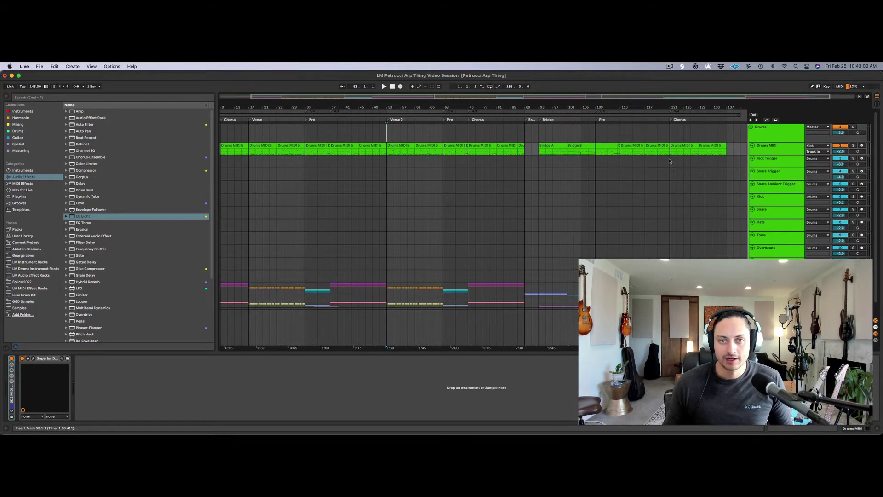
click(387, 133)
key(space)
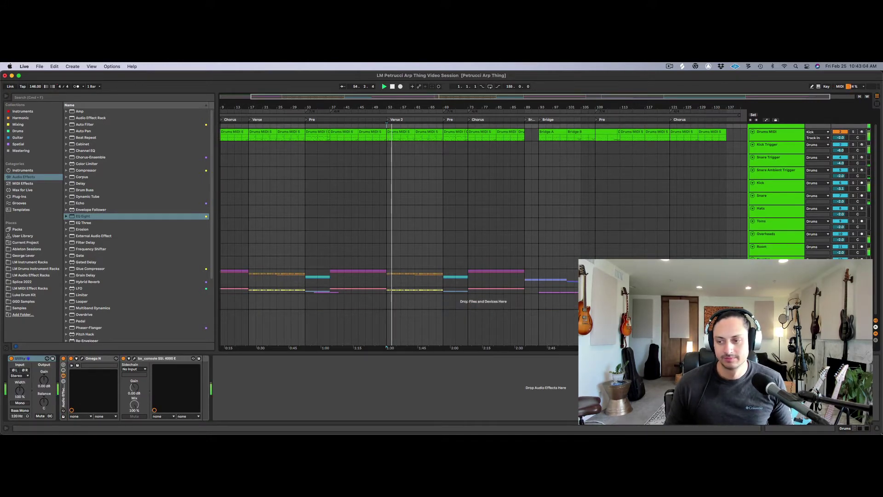
click(877, 429)
click(776, 132)
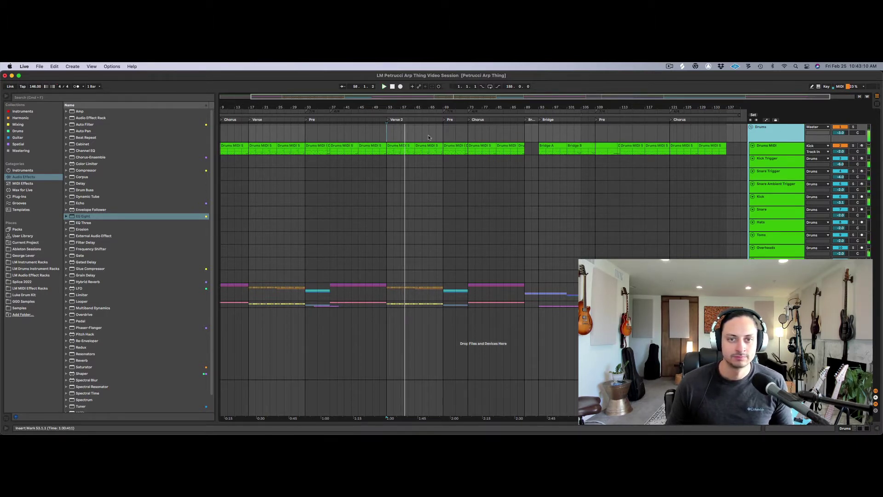
key(Down)
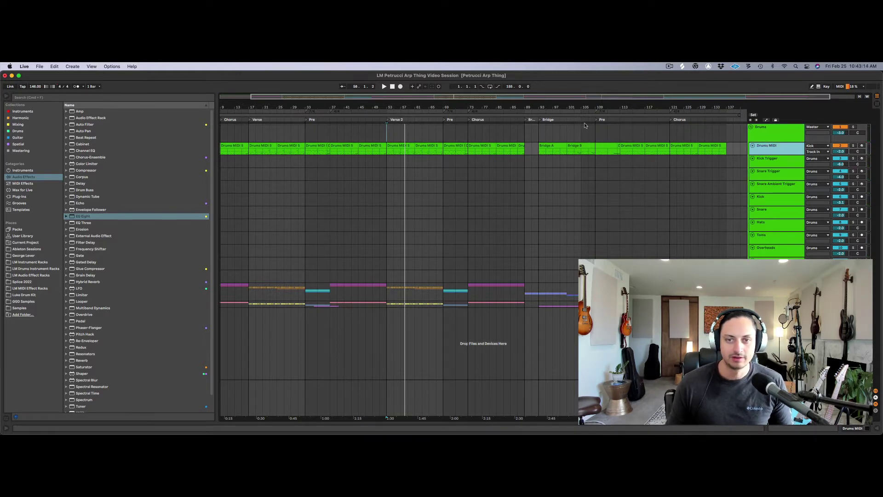
click(799, 136)
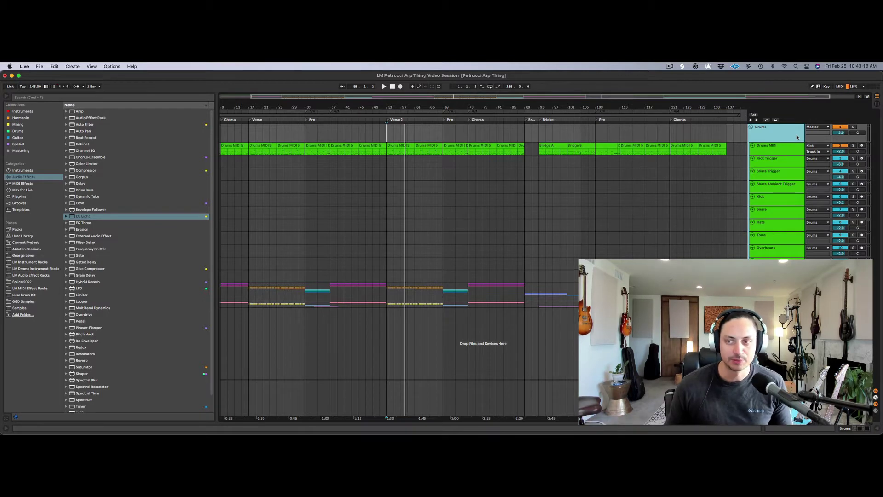
click(784, 153)
click(790, 132)
click(784, 148)
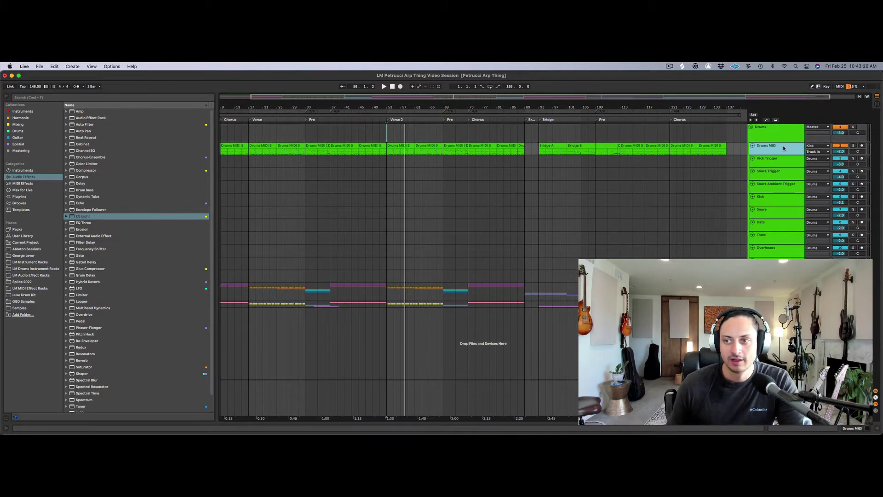
click(777, 159)
click(782, 148)
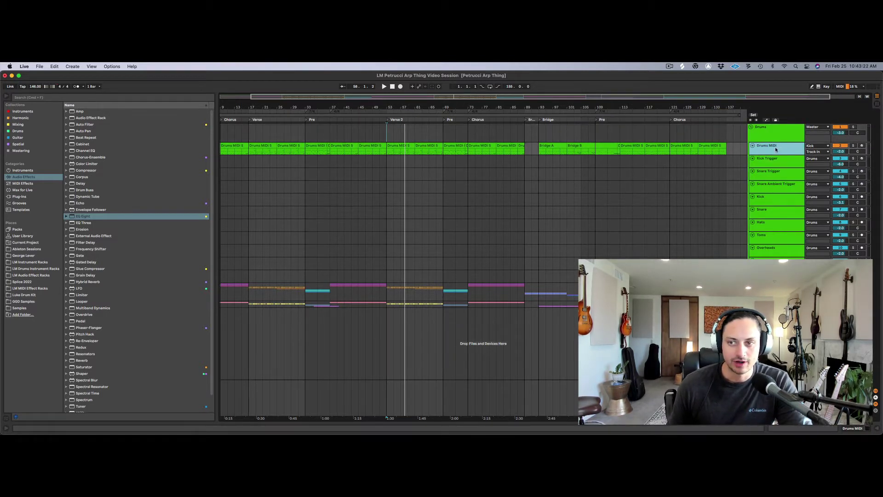
Bring the device view back and open the Superior Drummer window of the Drums MIDI track
double_click(770, 159)
click(769, 151)
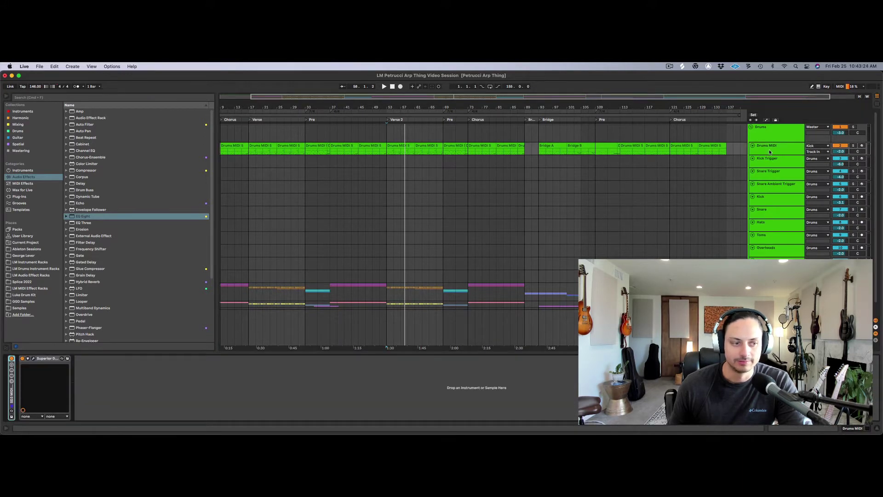
click(772, 135)
click(771, 147)
click(774, 134)
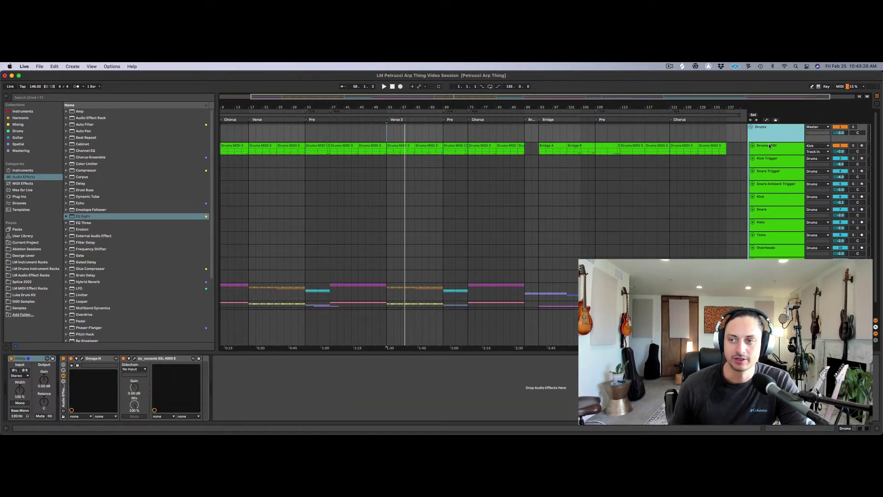
click(769, 147)
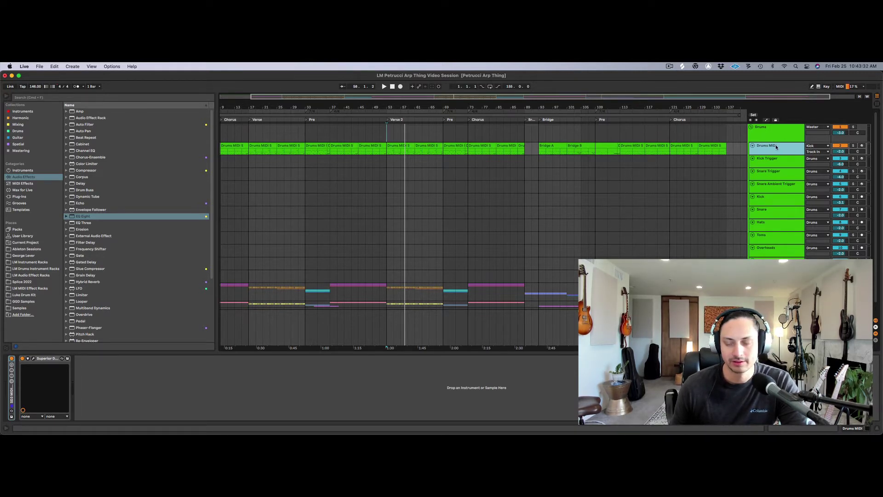
click(34, 358)
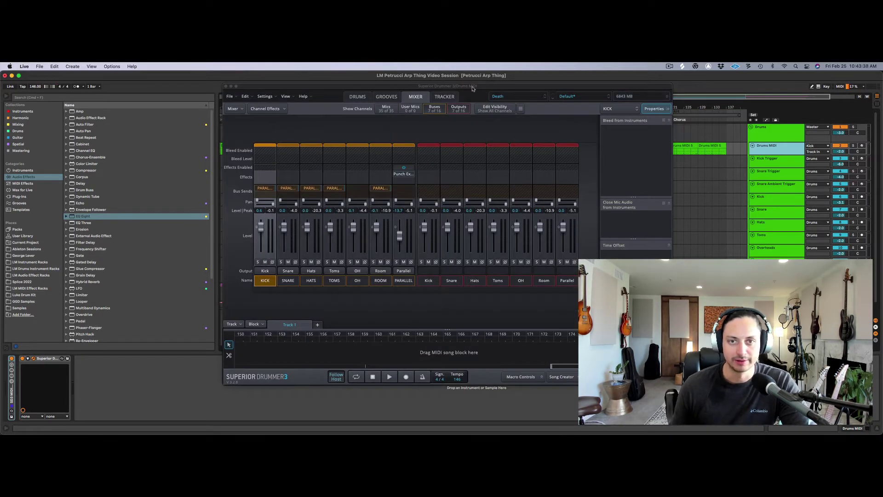
drag(472, 86, 420, 95)
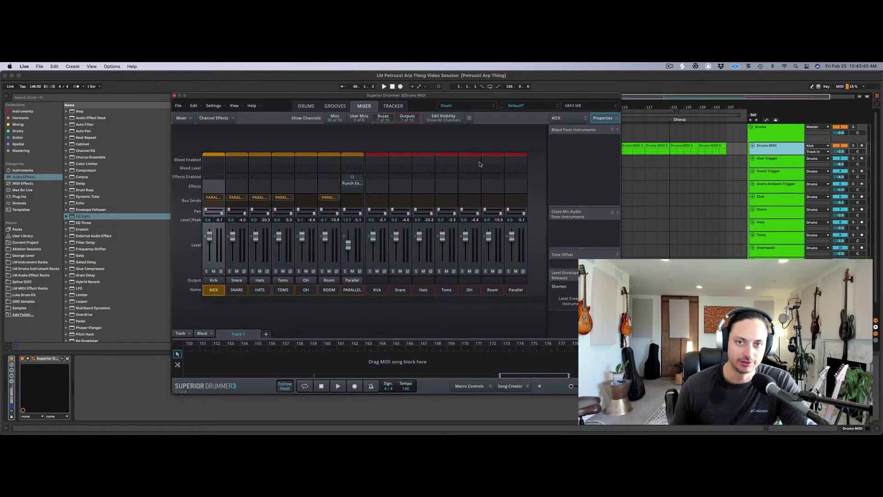
Review the available drum sound libraries in Superior Drummer and keep Death loaded
click(474, 107)
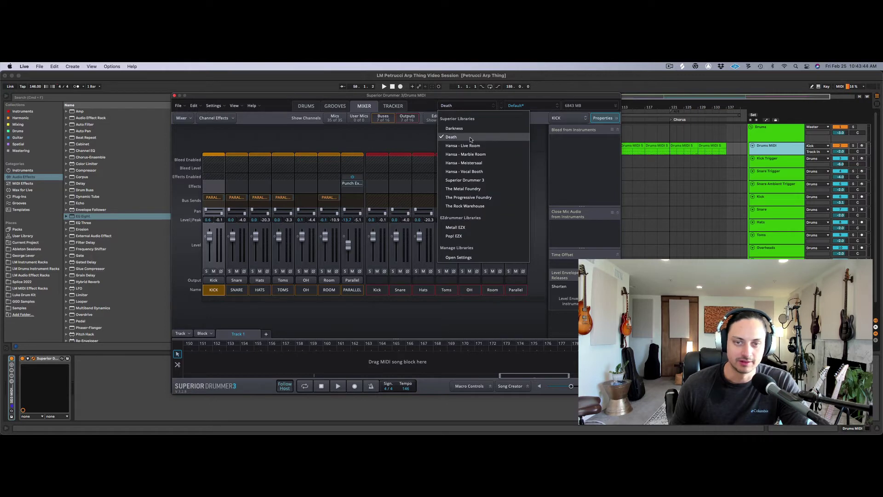
click(432, 108)
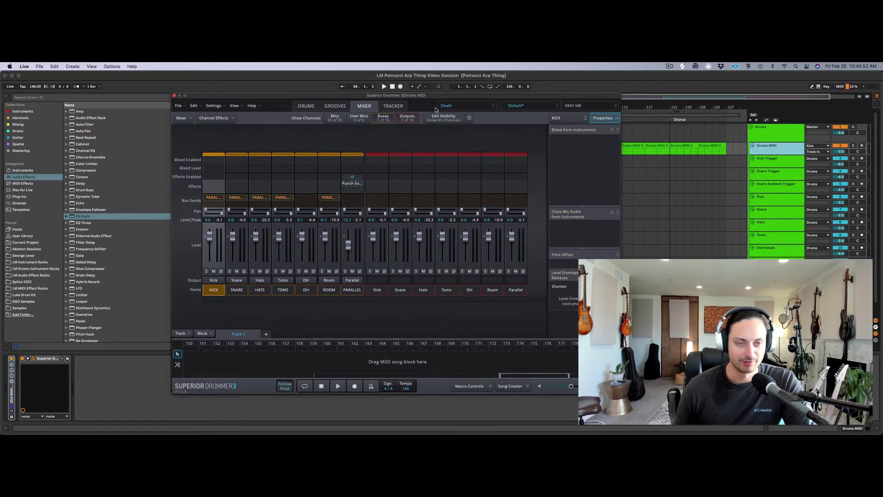
click(462, 107)
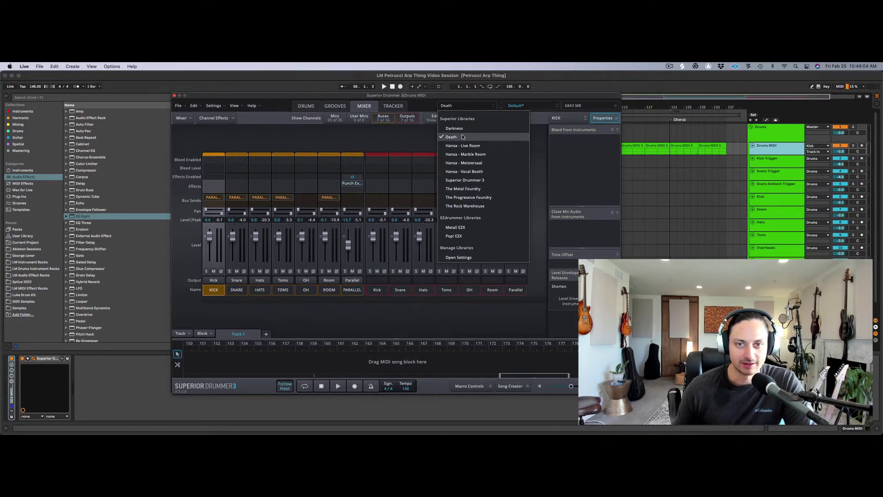
click(483, 98)
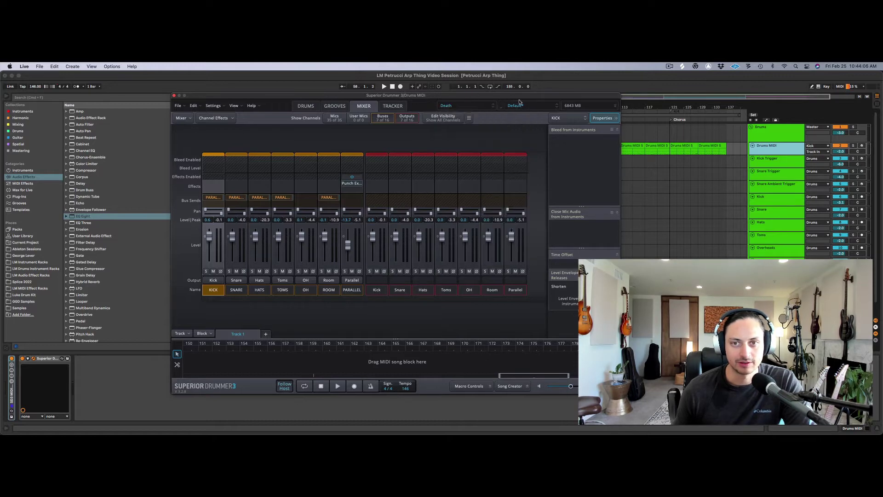
Review the preset choices for the Death library, including the Toontrack presets, and keep Default
click(528, 106)
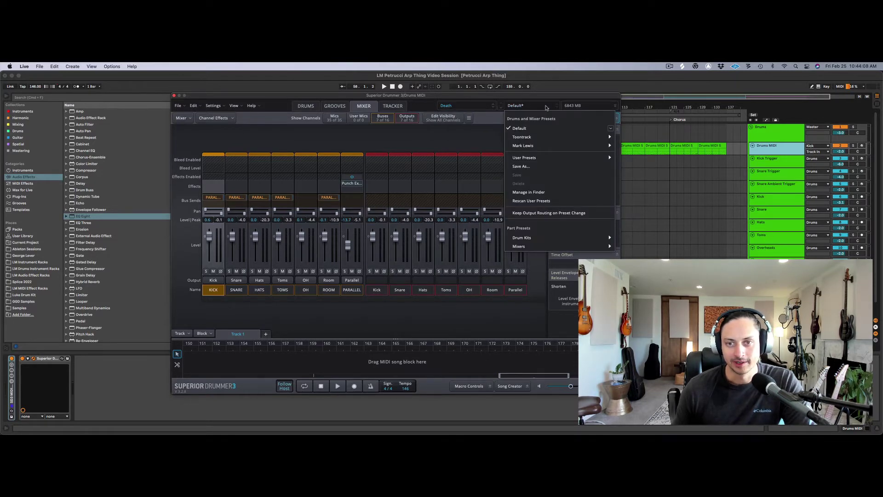
click(537, 102)
click(536, 105)
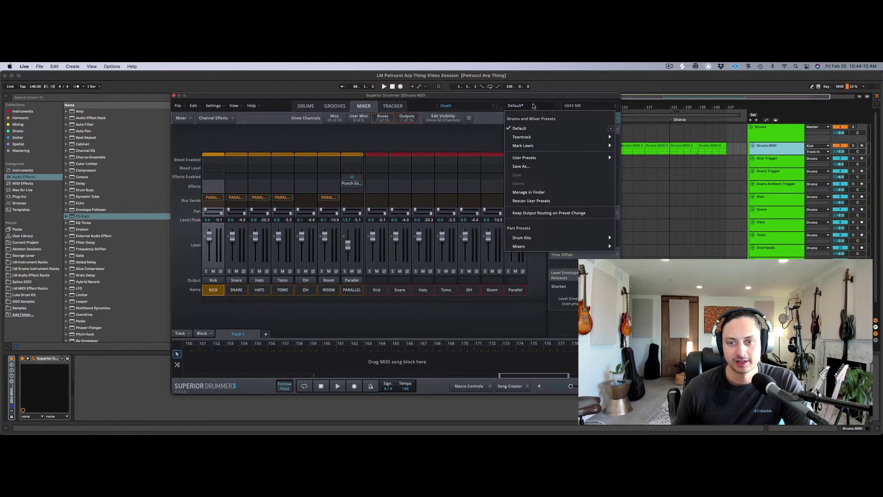
mouse_move(539, 238)
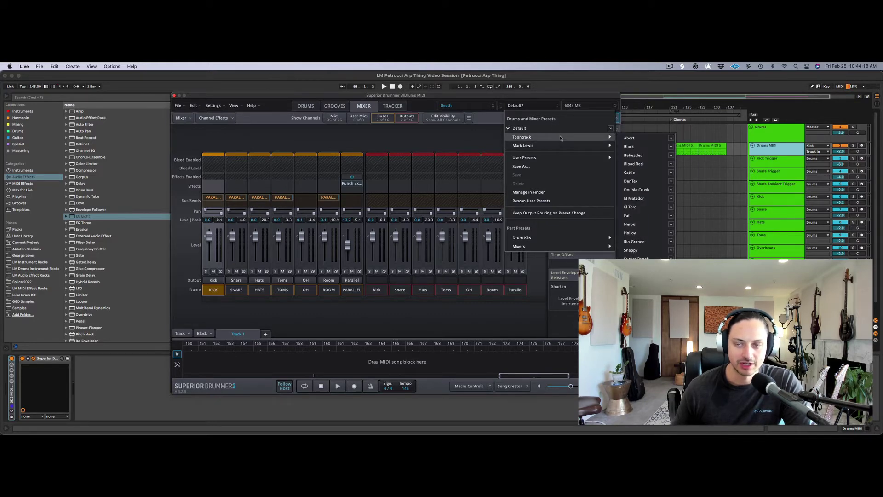
click(459, 95)
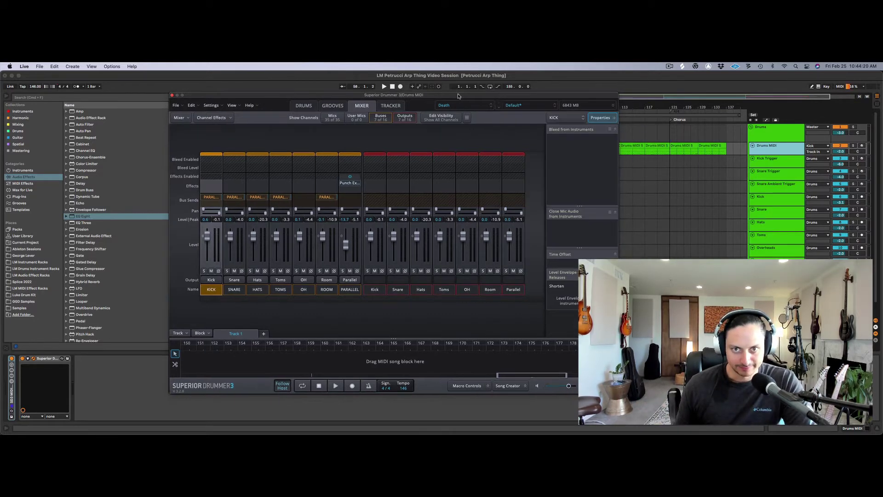
Show the individual microphone channels in the Superior Drummer mixer and look across them
drag(394, 96, 400, 91)
click(342, 102)
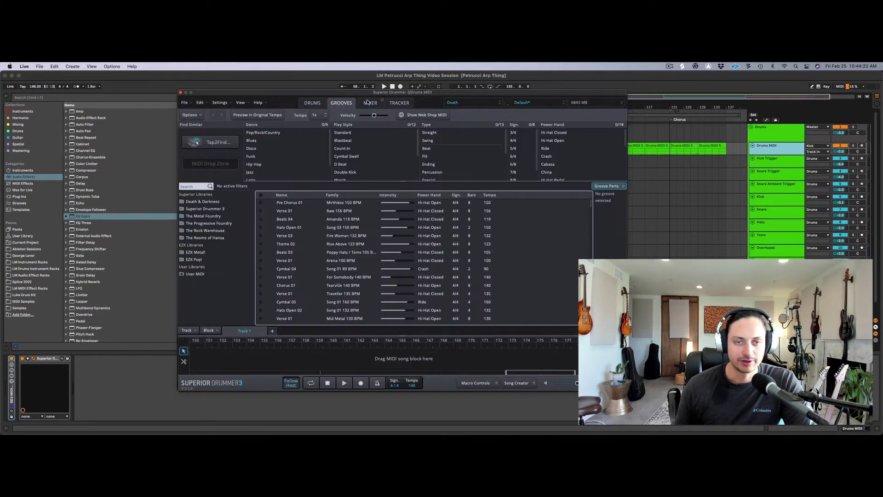
click(369, 103)
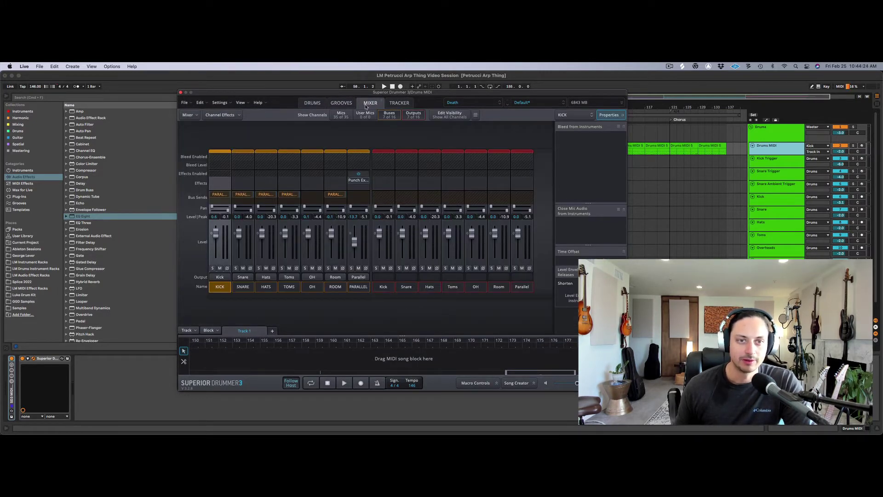
click(346, 116)
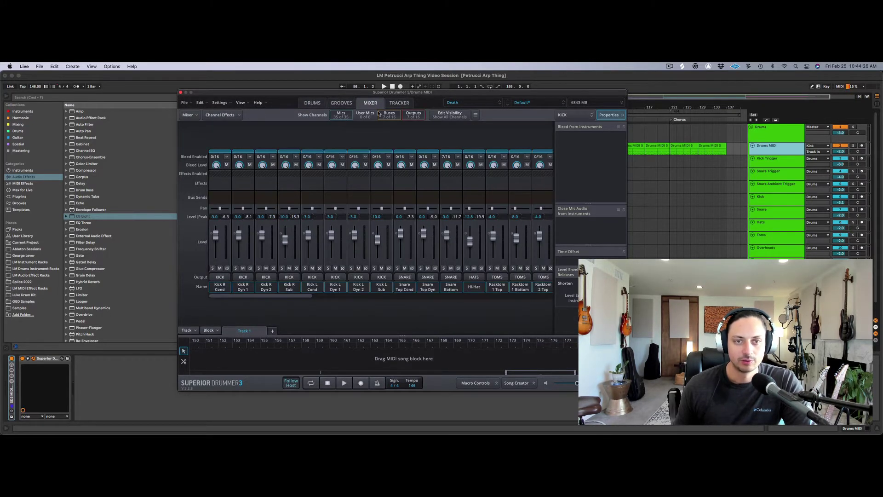
click(345, 118)
click(344, 117)
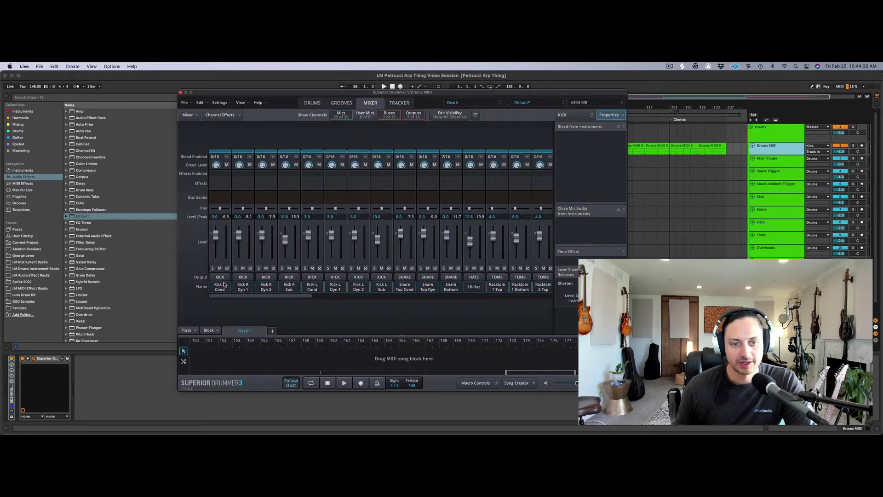
scroll(250, 281, right, 1)
scroll(249, 281, left, 1)
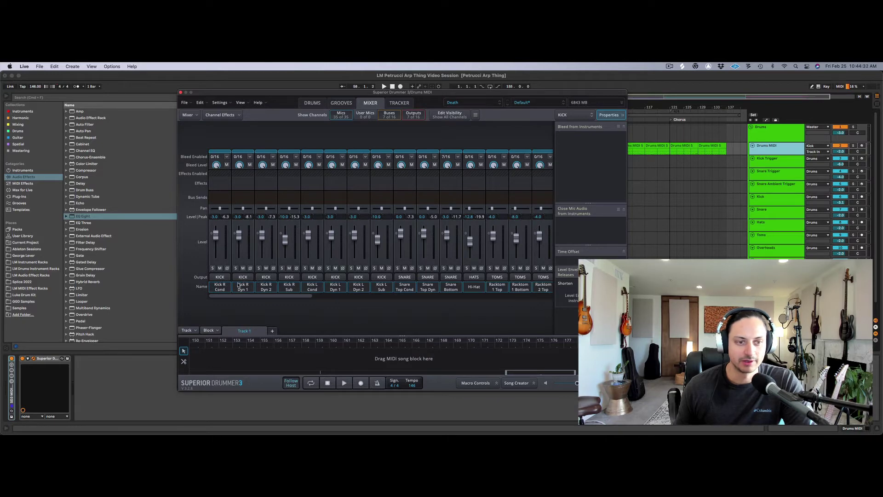
Examine the output routing of the Kick R Cond channel and the other microphone channels, and hide the microphone channels again
click(226, 277)
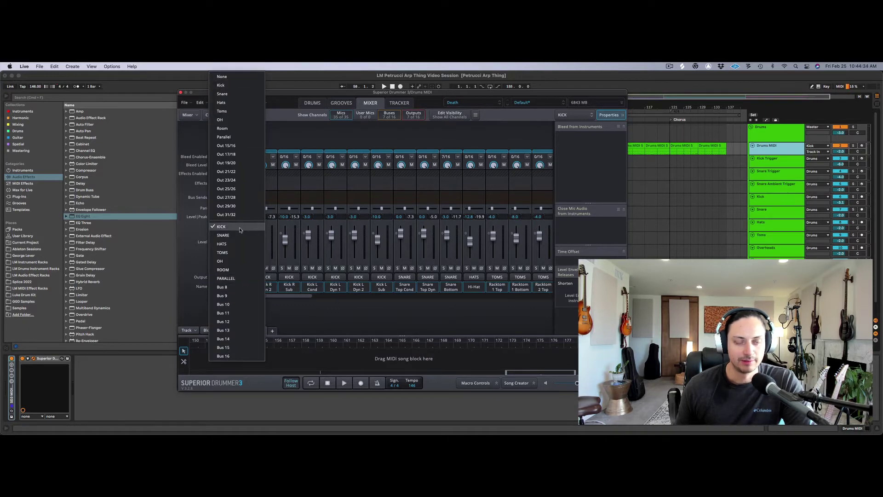
click(311, 309)
click(219, 278)
click(322, 307)
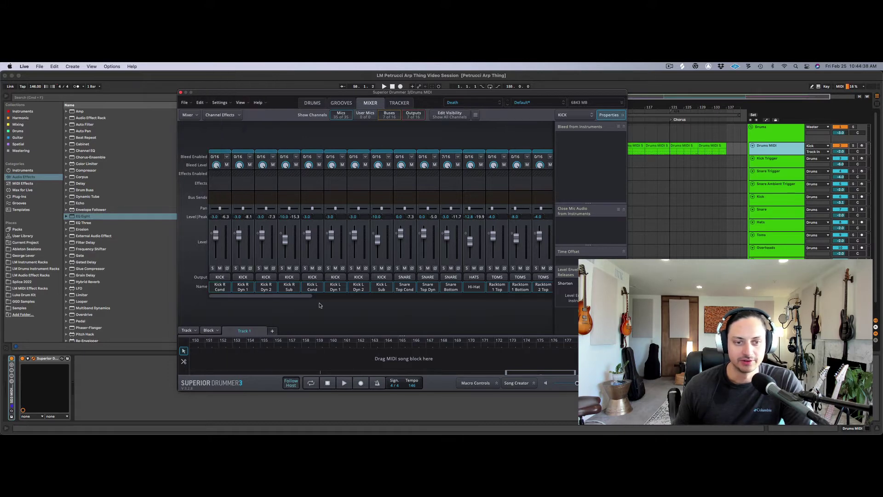
scroll(349, 285, right, 4)
scroll(386, 276, right, 5)
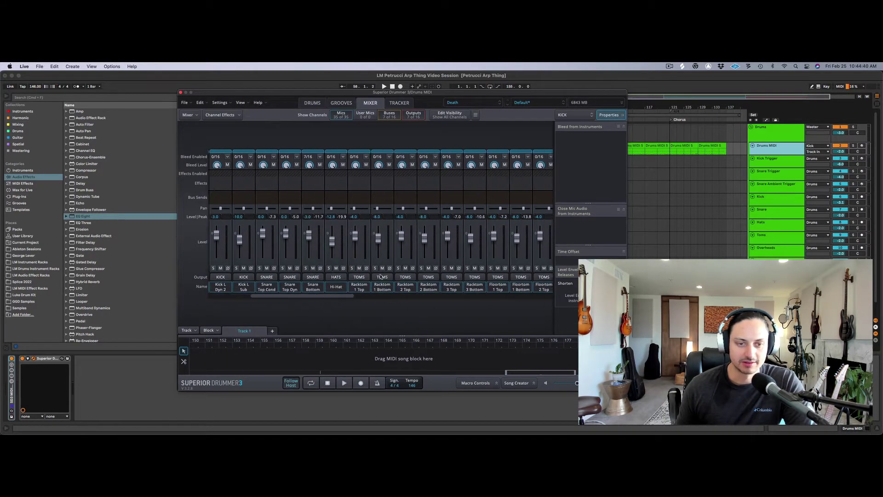
click(341, 115)
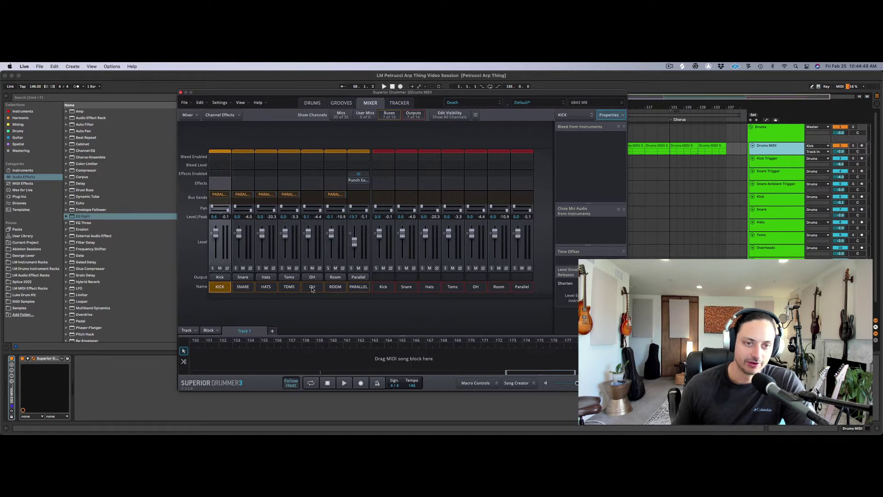
Examine the output destinations available for the KICK bus in the Superior Drummer mixer, keeping Kick assigned
click(222, 279)
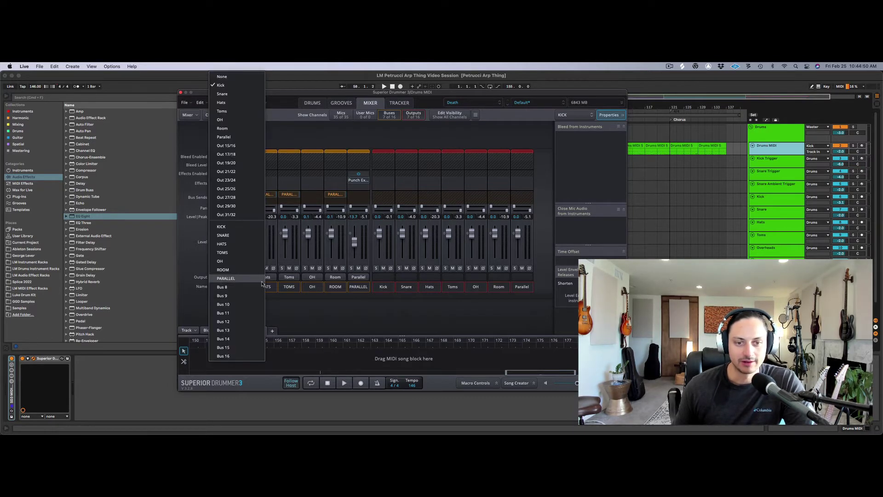
click(437, 299)
click(226, 279)
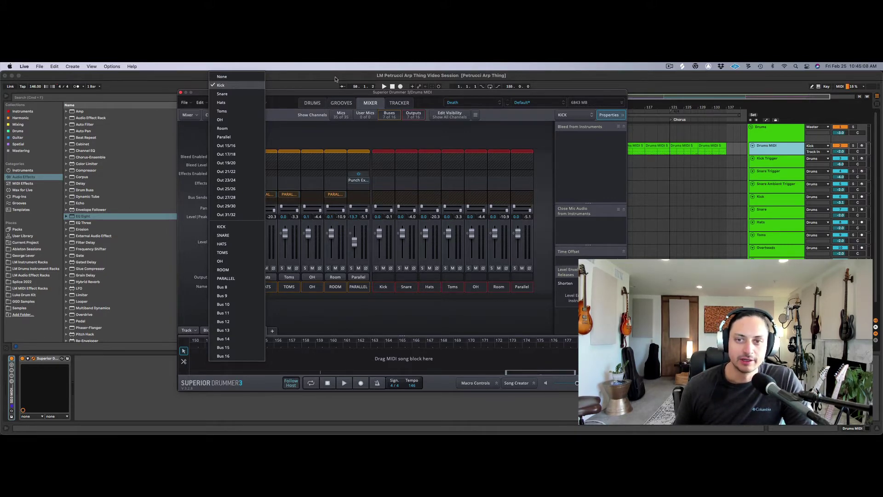
click(625, 90)
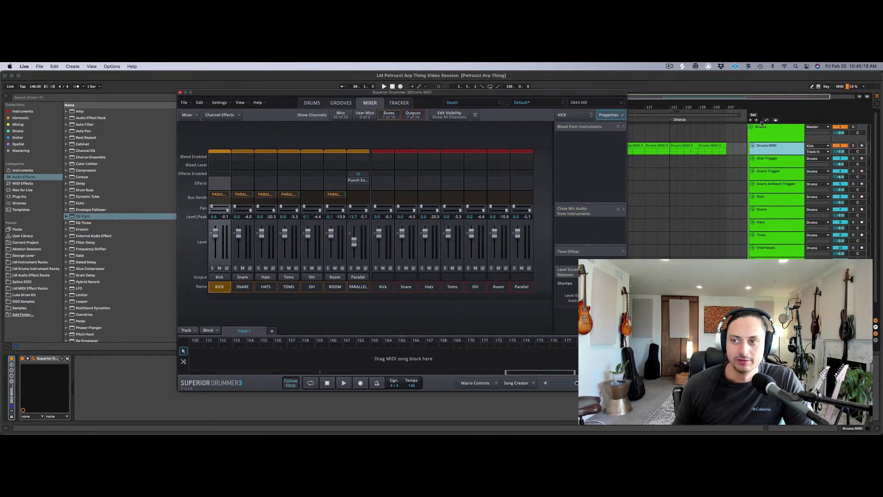
click(773, 148)
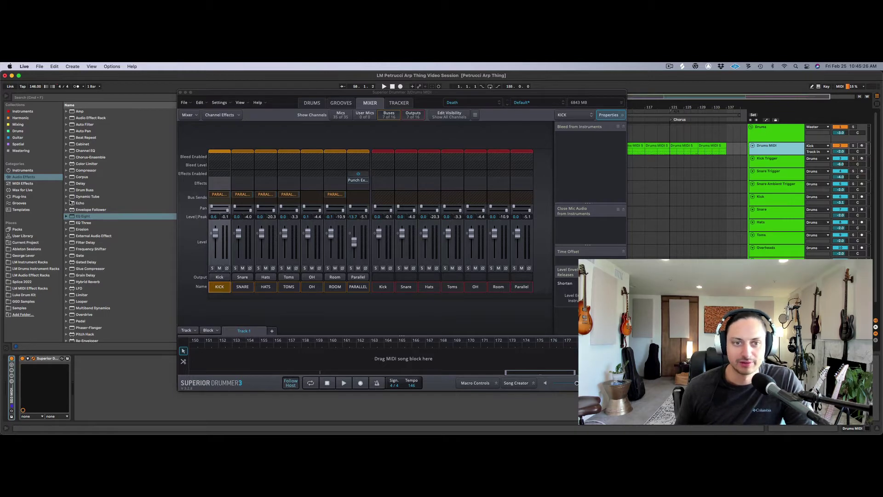
click(400, 309)
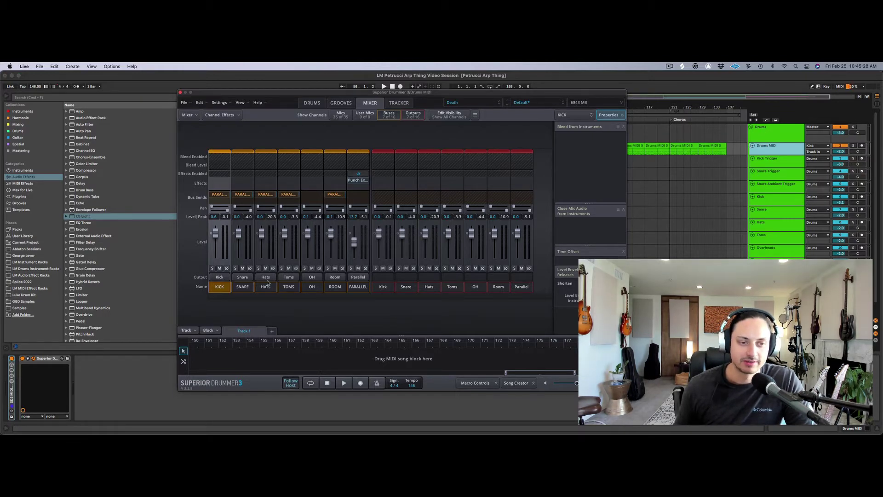
click(222, 277)
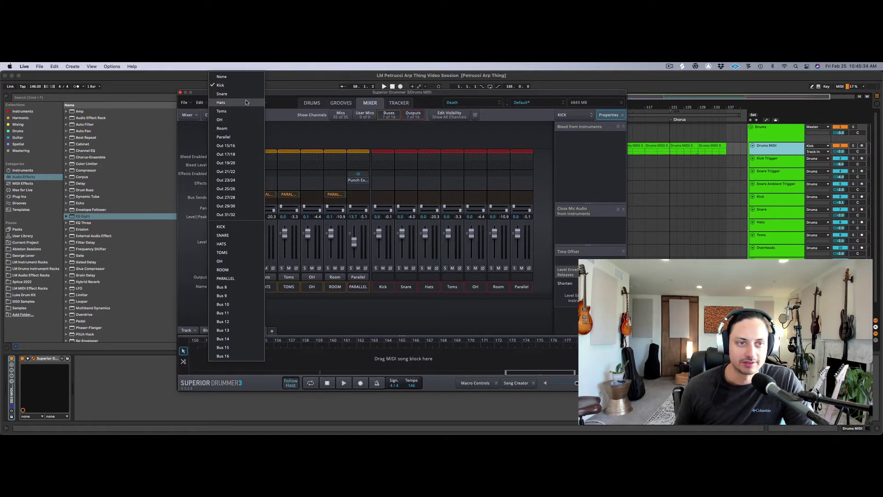
click(319, 310)
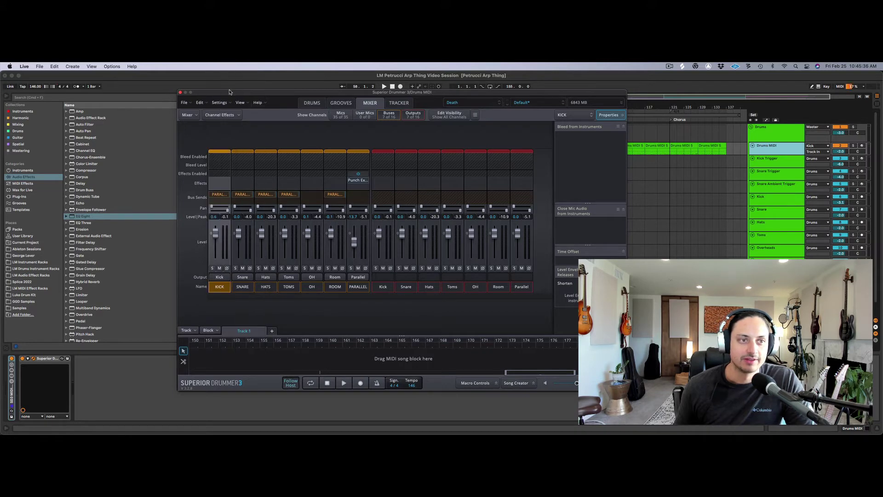
Look over the mixer's channel mute and multichannel output options, and close the Superior Drummer window
click(198, 117)
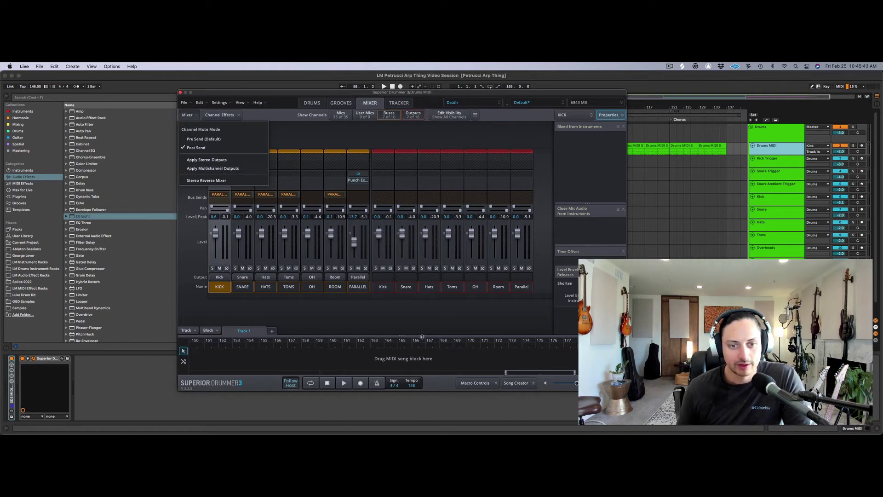
click(413, 323)
click(181, 92)
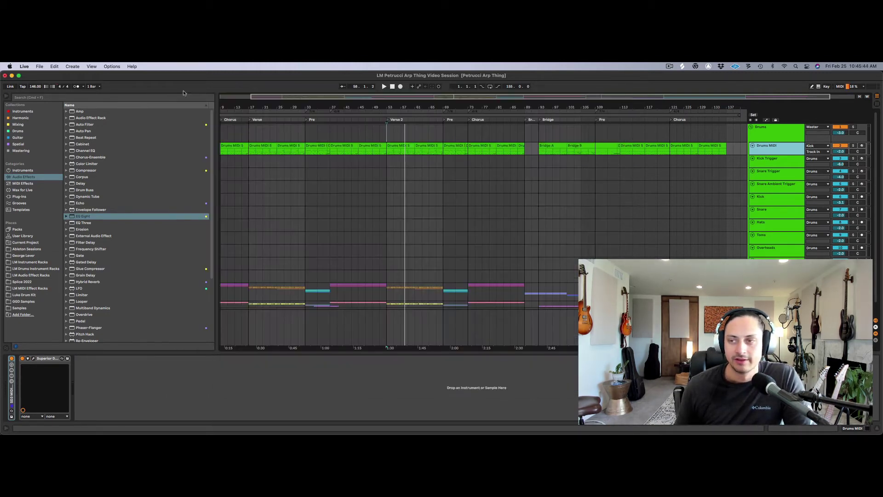
Inspect the Drums MIDI track, the Kick track and the tracks from Kick Trigger to Snare Ambient Trigger
click(782, 134)
click(772, 146)
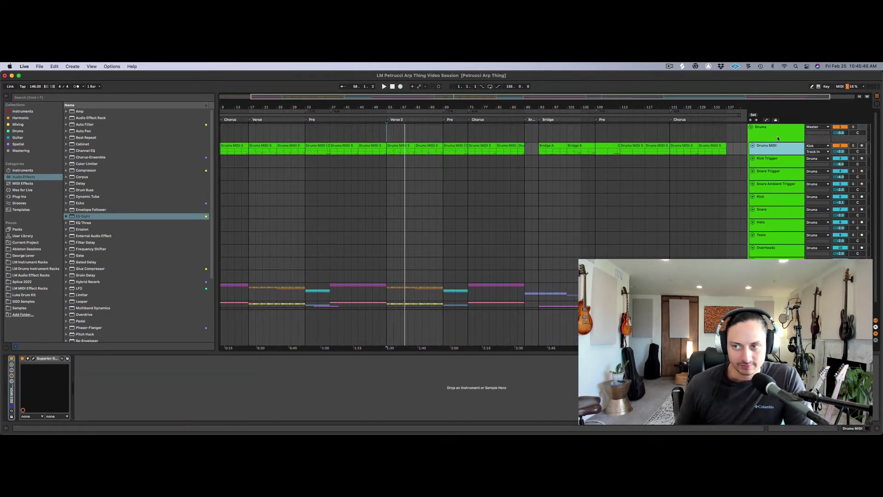
click(772, 138)
click(772, 147)
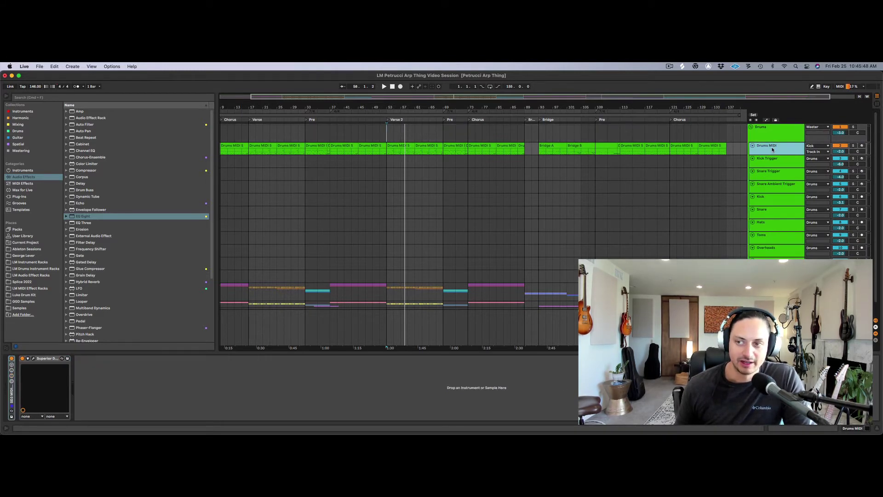
click(770, 200)
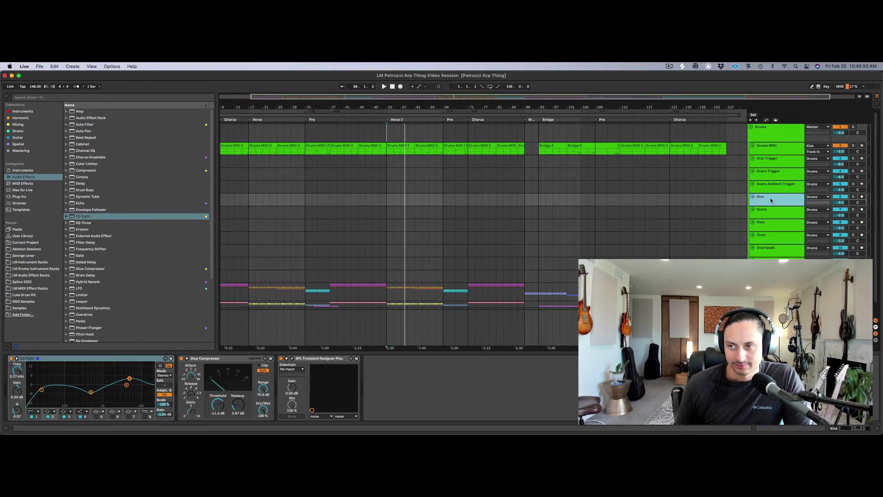
click(775, 160)
click(773, 185)
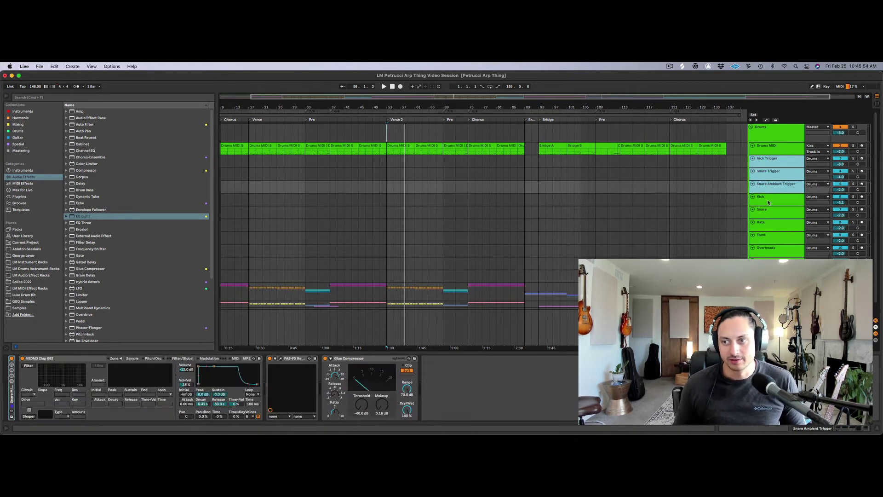
Enlarge the drum tracks from Kick through Parallel to expose their input and output routing
click(767, 200)
drag(769, 205, 767, 242)
click(769, 227)
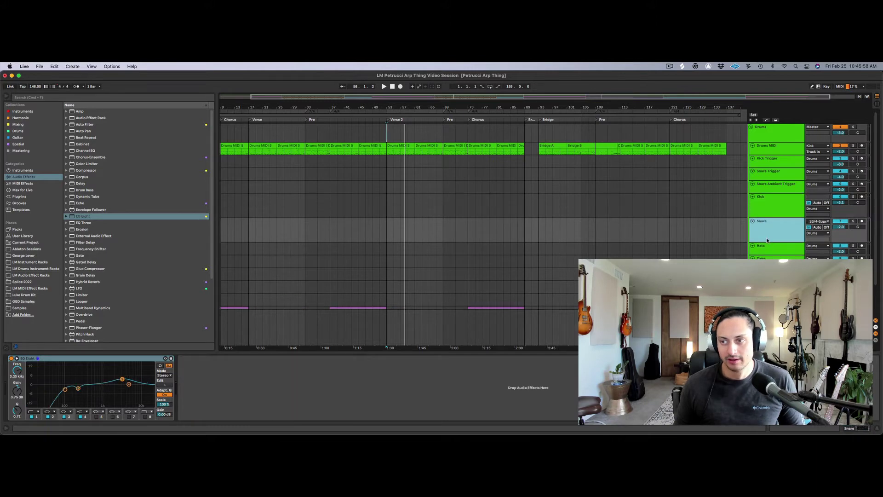
click(767, 205)
scroll(483, 216, down, 3)
shift+click(775, 261)
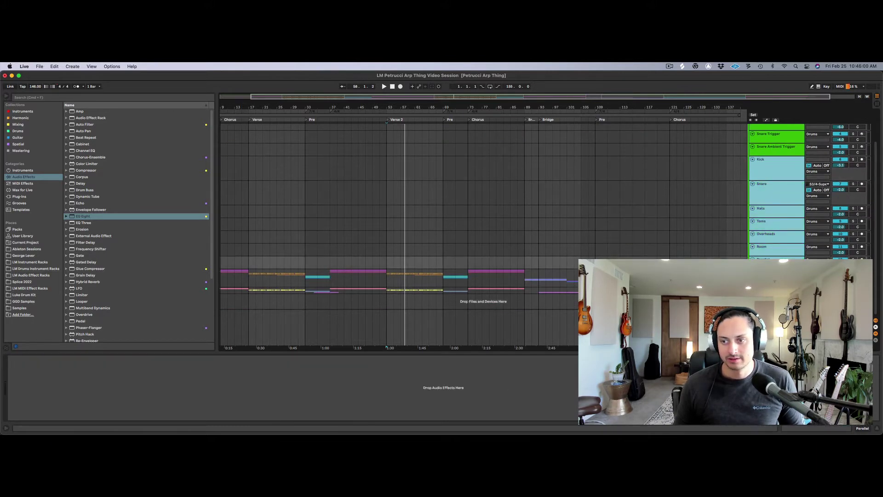
key(alt+plus)
Review the input routing of each drum track from Kick through Parallel
scroll(779, 241, up, 3)
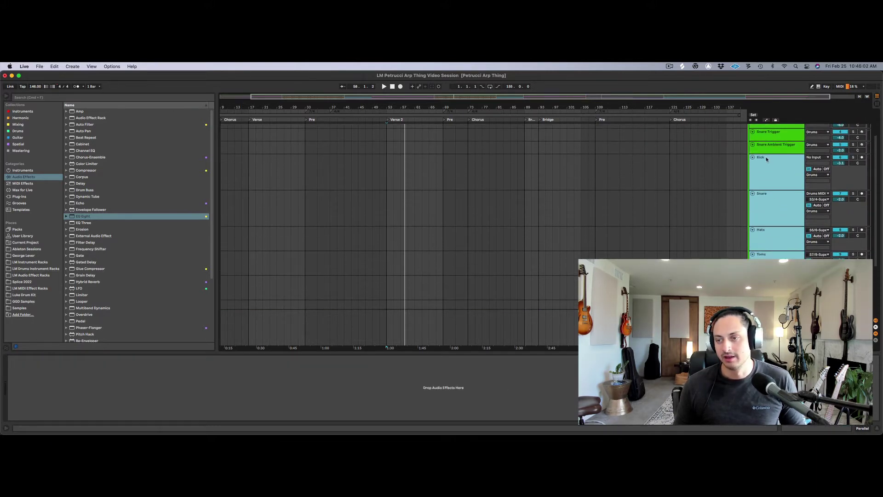
scroll(771, 192, down, 3)
scroll(772, 195, up, 2)
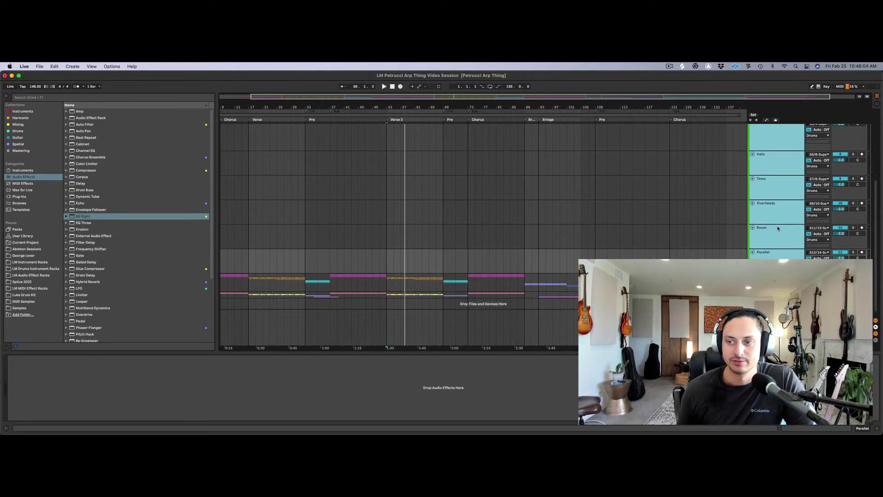
scroll(781, 237, down, 2)
scroll(781, 235, up, 6)
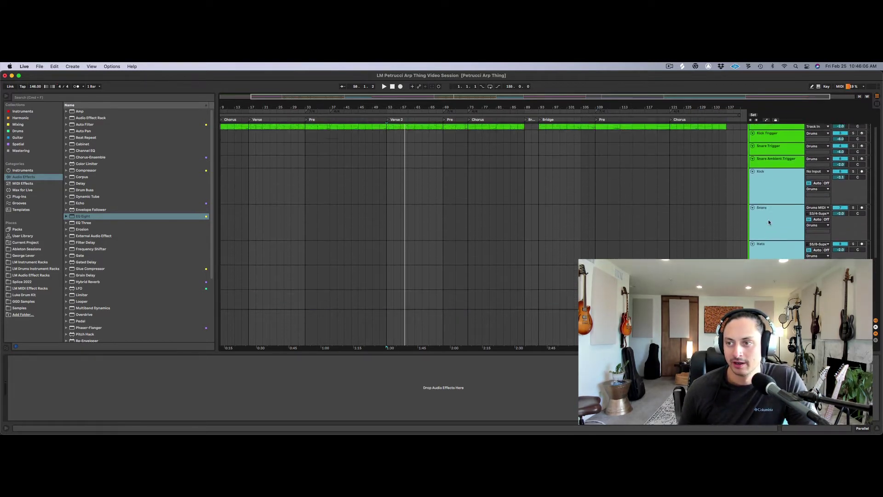
click(773, 184)
click(769, 217)
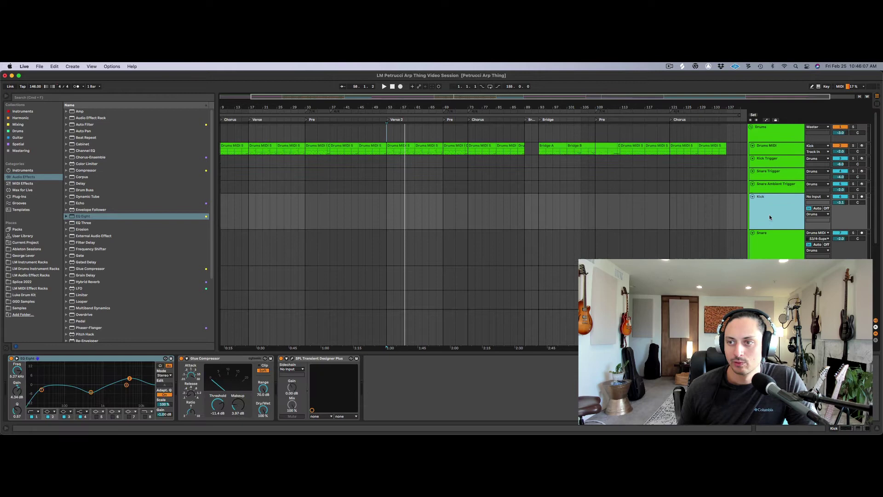
Enlarge the Drums MIDI track to expose its routing, and look at the input source of the Snare track
click(783, 144)
drag(783, 156, 782, 170)
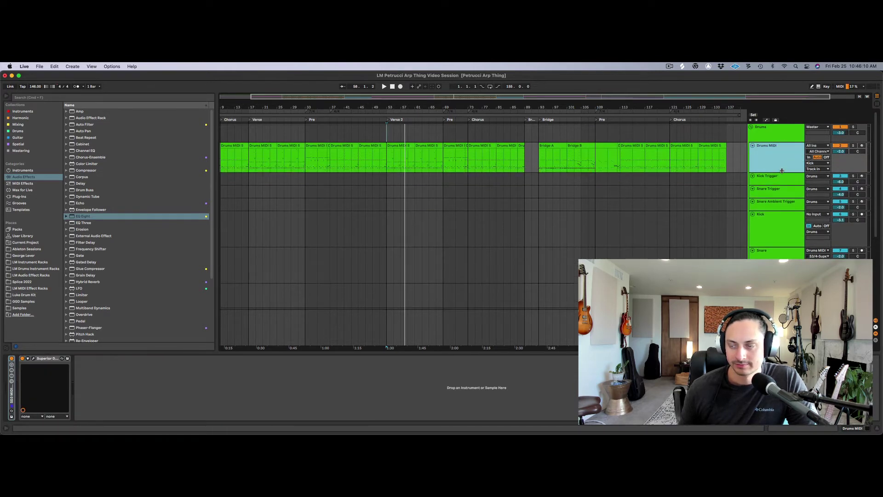
click(777, 228)
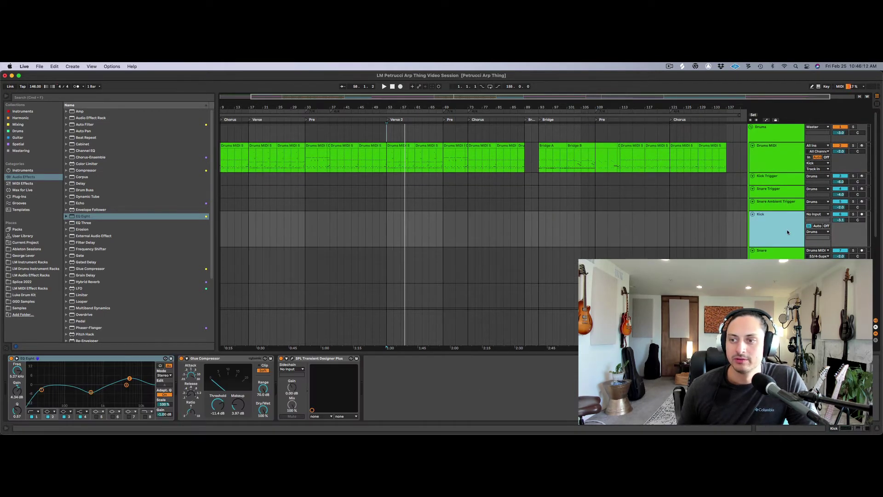
click(782, 253)
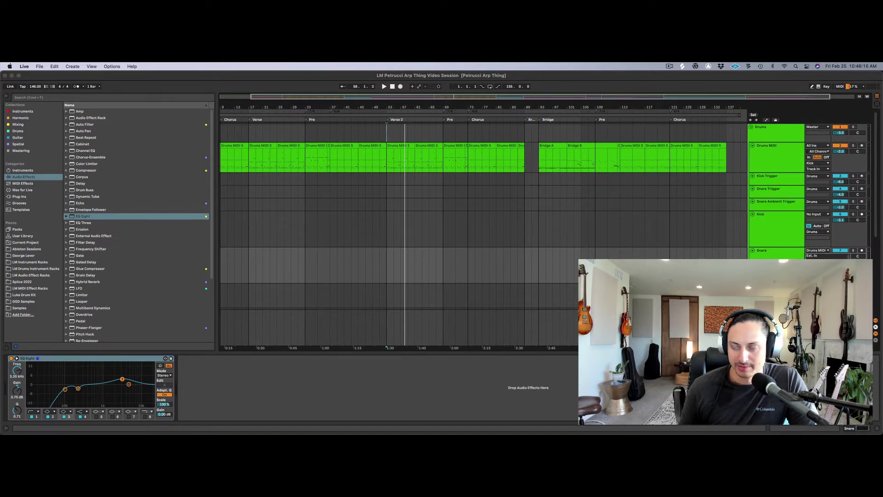
Rename the Drums MIDI track as SD3
click(784, 149)
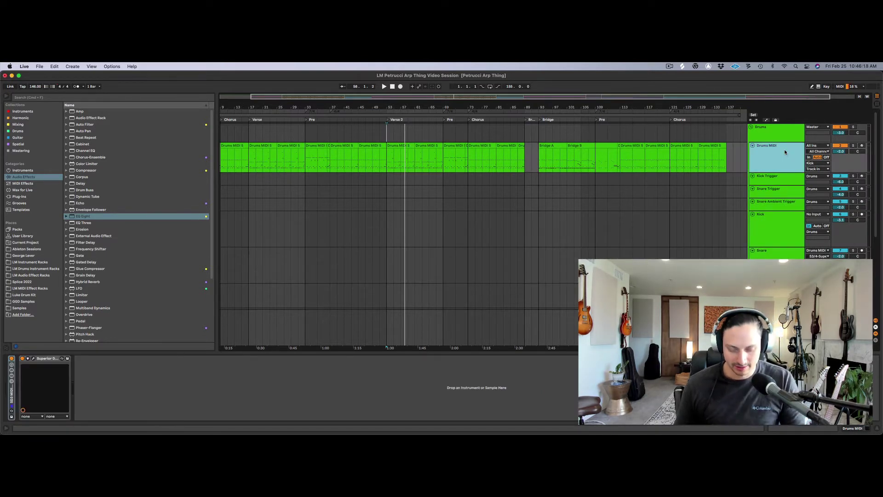
key(super+r)
text(S)
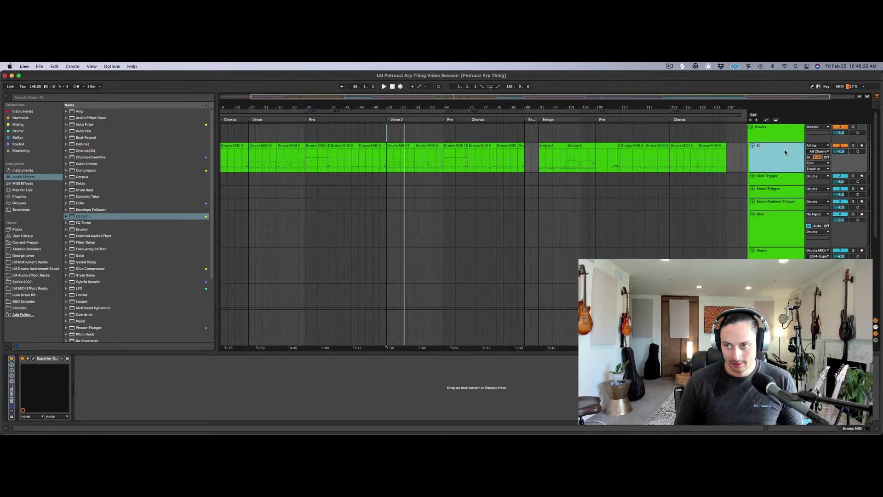
text(D3)
key(Return)
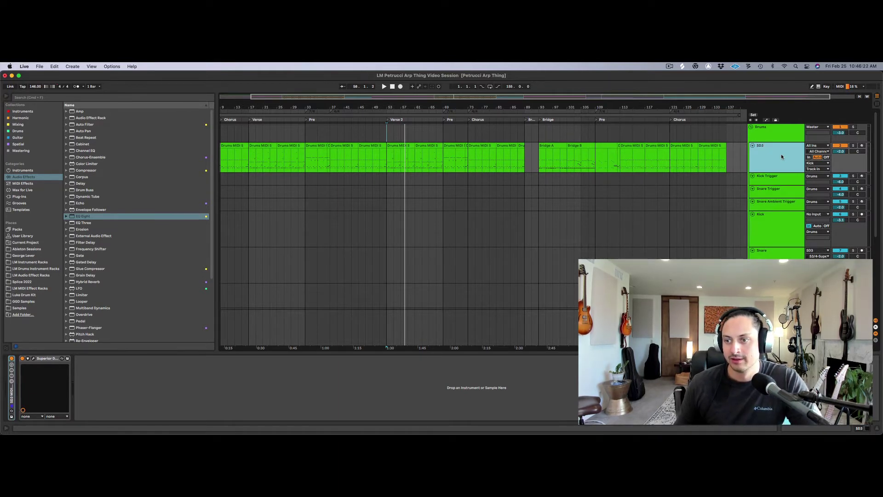
Check the input source choices of the Snare track, leaving its current input assigned
click(781, 251)
click(815, 251)
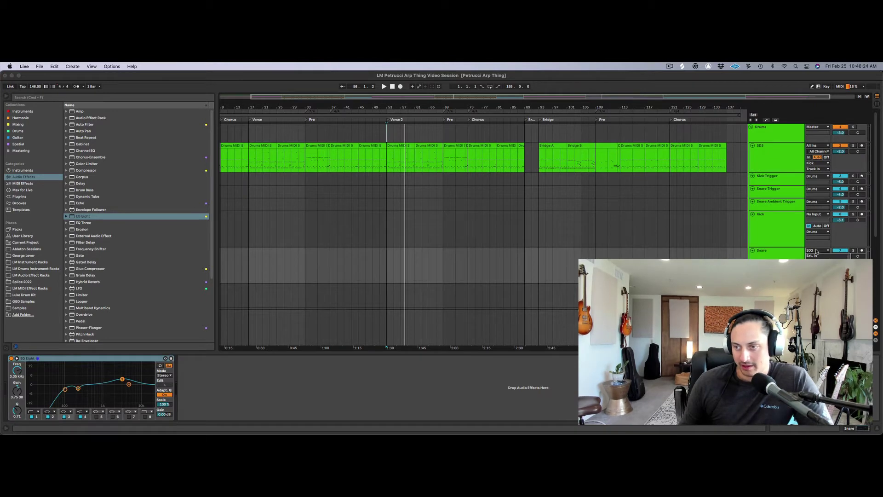
key(Escape)
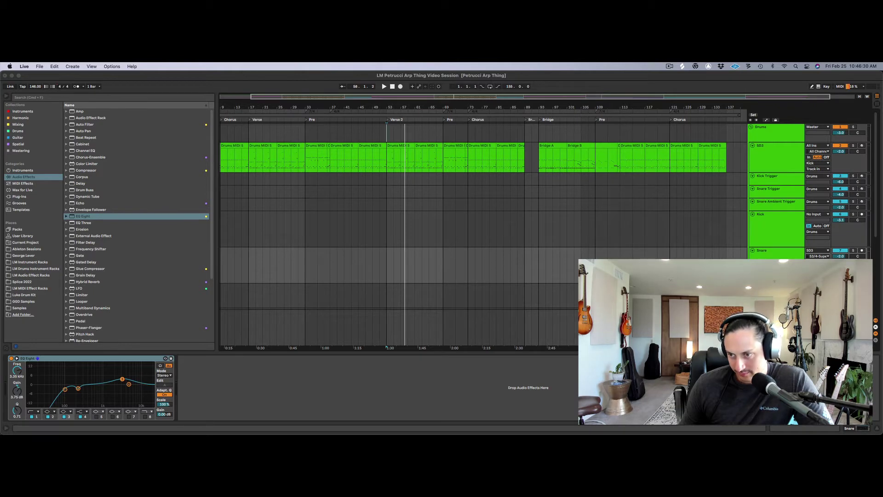
Review the output destinations of the SD3 track and keep it routed to Kick
click(786, 233)
click(781, 152)
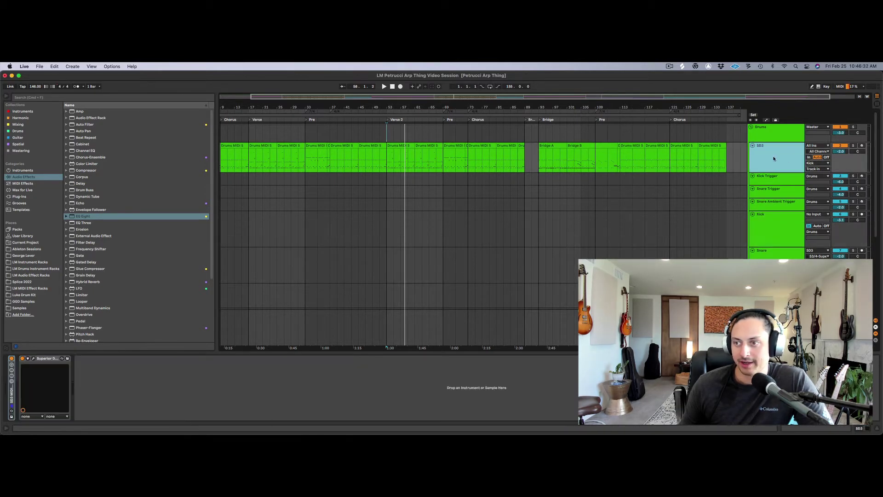
click(819, 164)
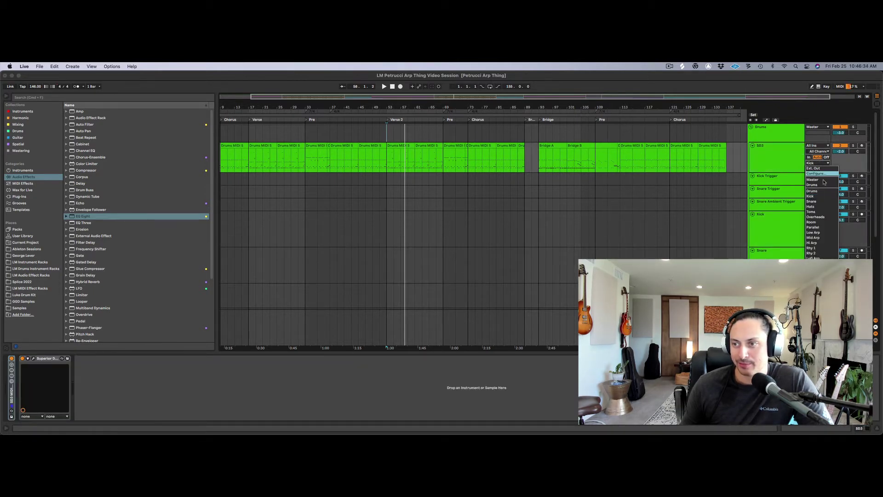
click(812, 196)
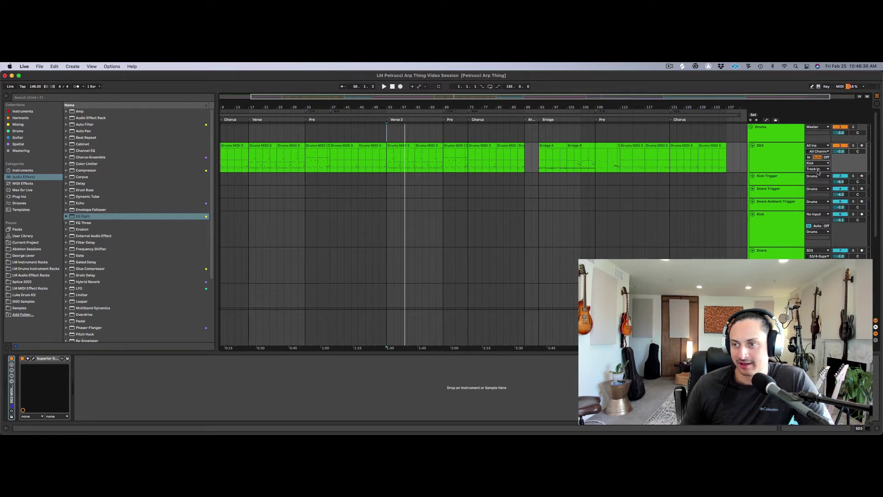
Solo the Kick track and play the song from the Chorus at bar 73
click(774, 221)
click(780, 153)
click(777, 225)
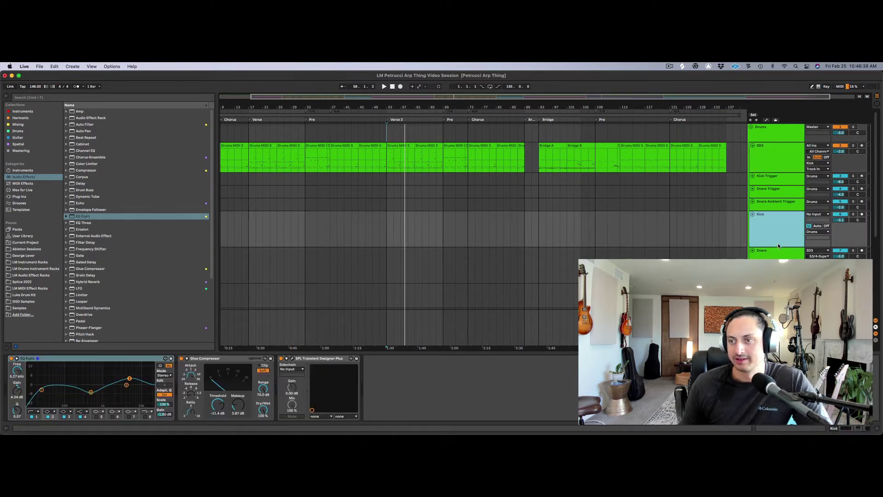
click(852, 214)
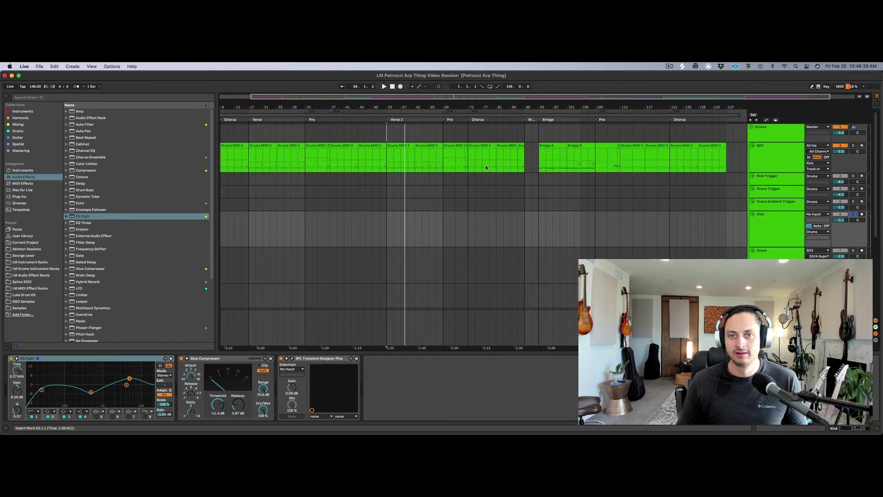
click(468, 132)
key(space)
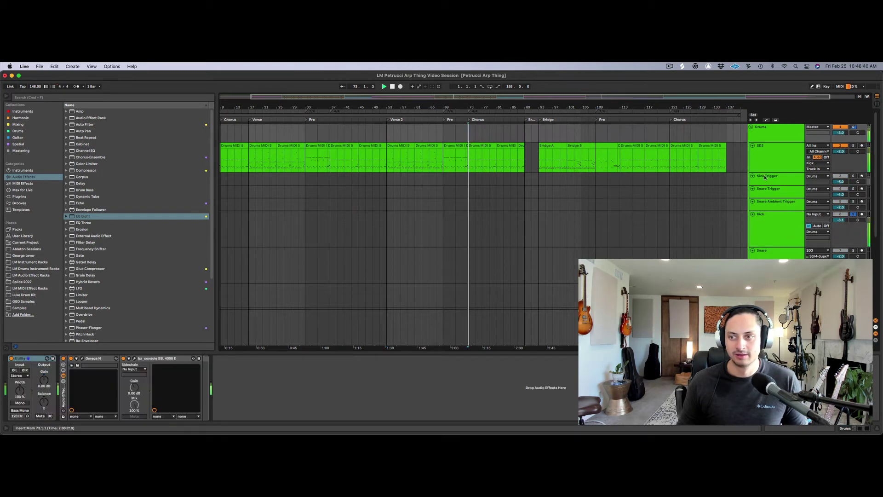
Watch the Kick track's devices during playback, stop the song and select the SD3 track
click(778, 221)
scroll(781, 220, down, 1)
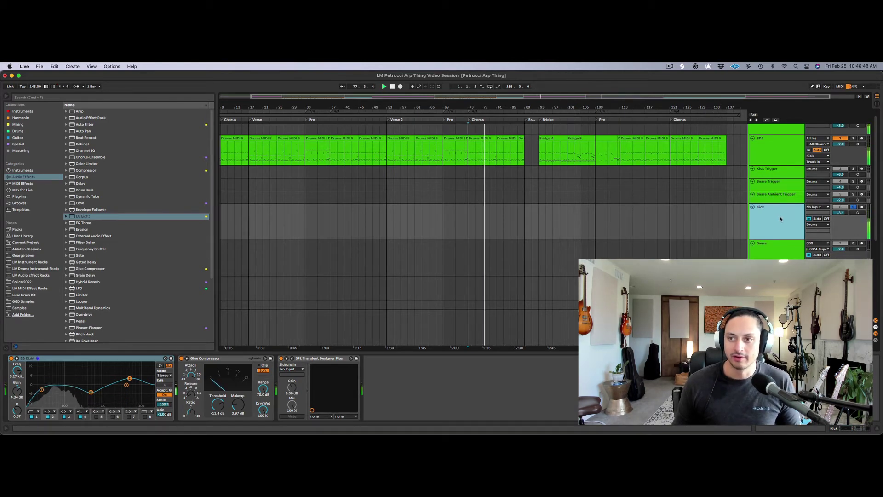
click(769, 147)
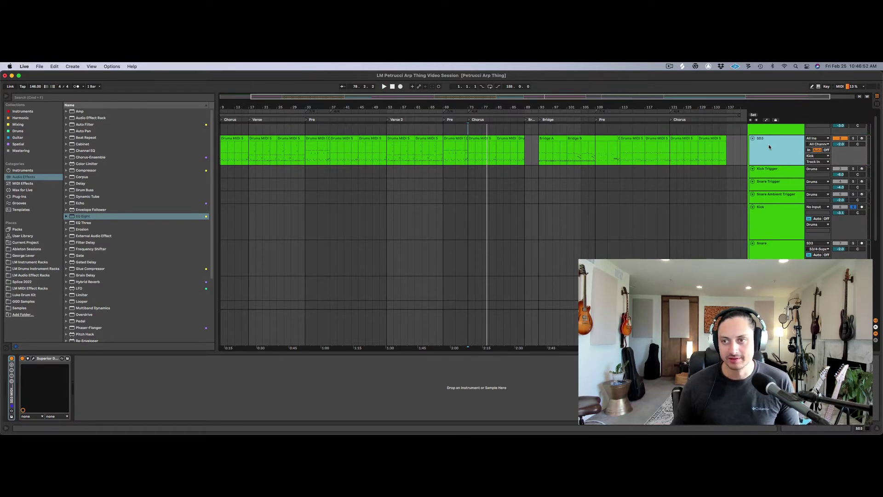
Select the Kick track to show its devices and play the song from bar 73 with the Snare track soloed
scroll(767, 156, down, 3)
click(776, 160)
scroll(782, 166, up, 3)
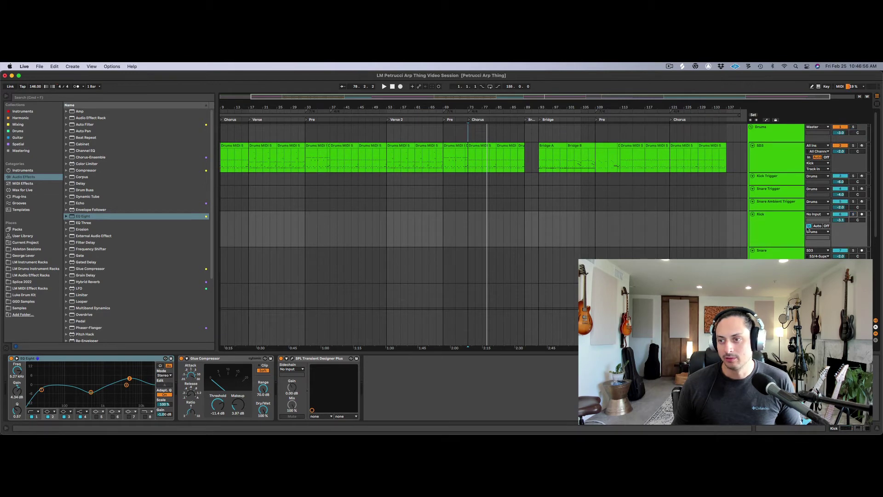
scroll(853, 207, down, 3)
click(852, 196)
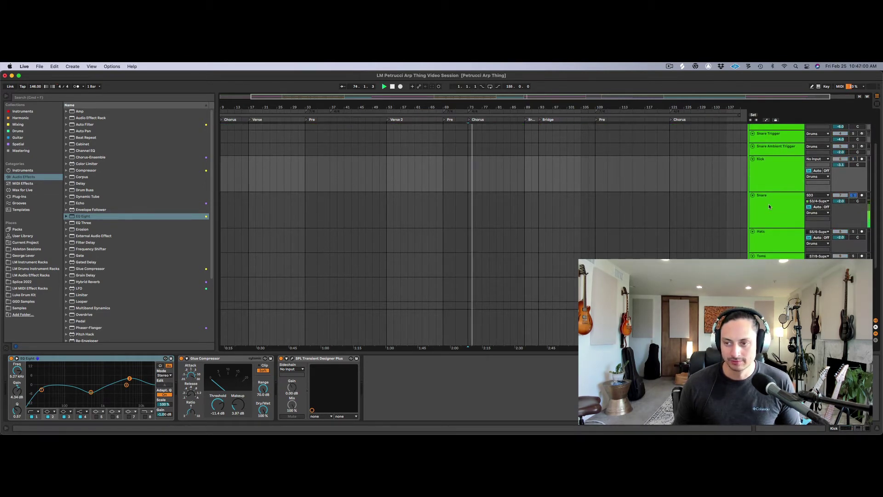
Inspect the Hats track's input channel choices and replay the soloed snare briefly from bar 73
scroll(771, 200, down, 3)
click(775, 193)
click(817, 182)
click(816, 183)
key(space)
key(space)
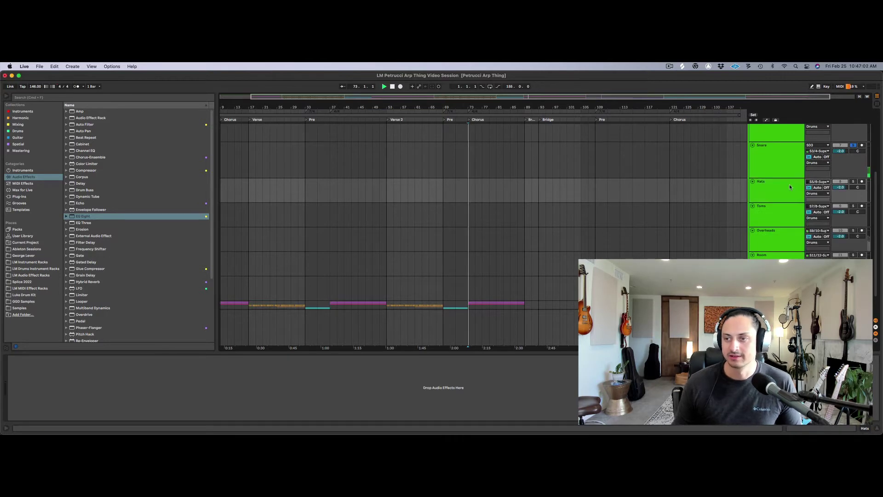
click(763, 188)
scroll(763, 188, down, 2)
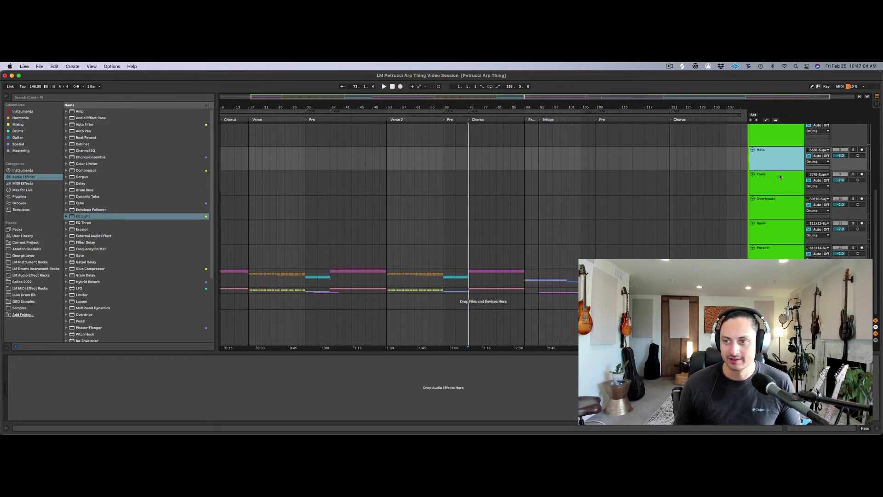
Increase the height of the Toms and Overheads tracks so their SD3 input source fields show
click(765, 186)
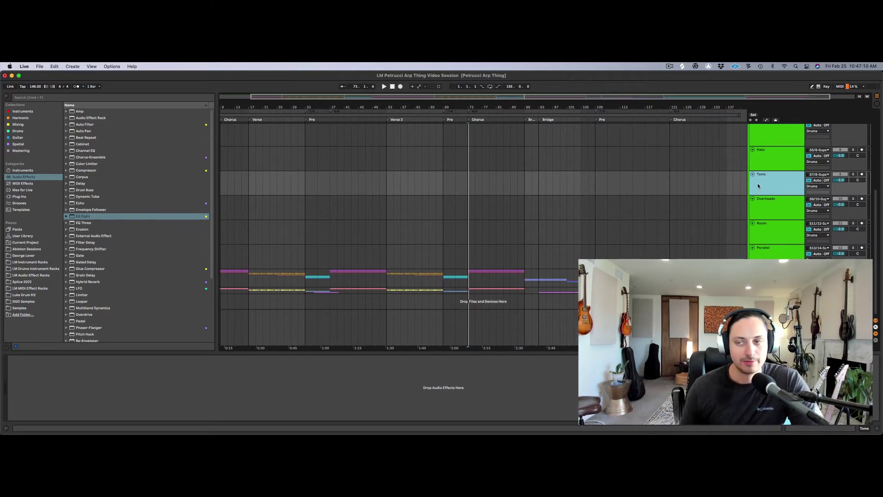
drag(775, 195, 775, 205)
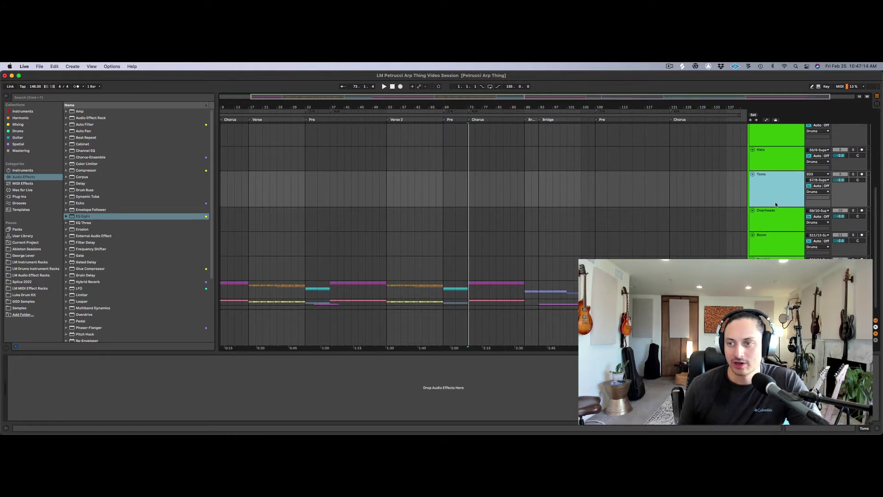
scroll(786, 182, down, 1)
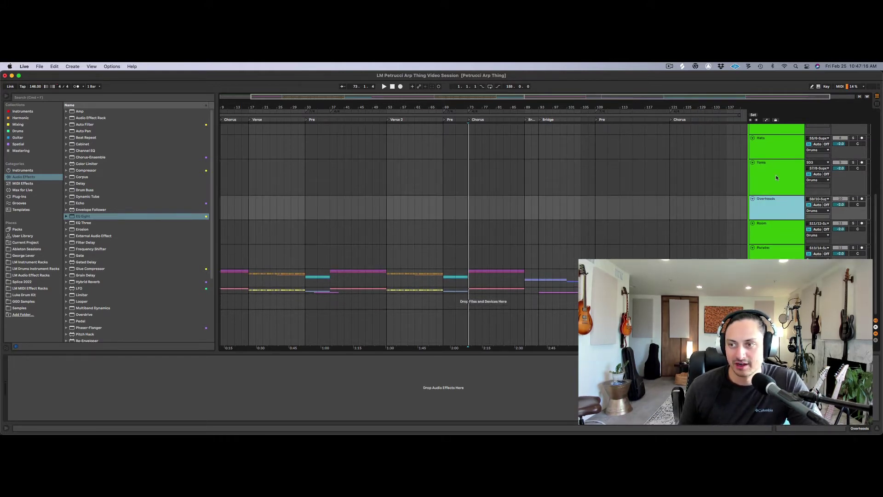
click(781, 206)
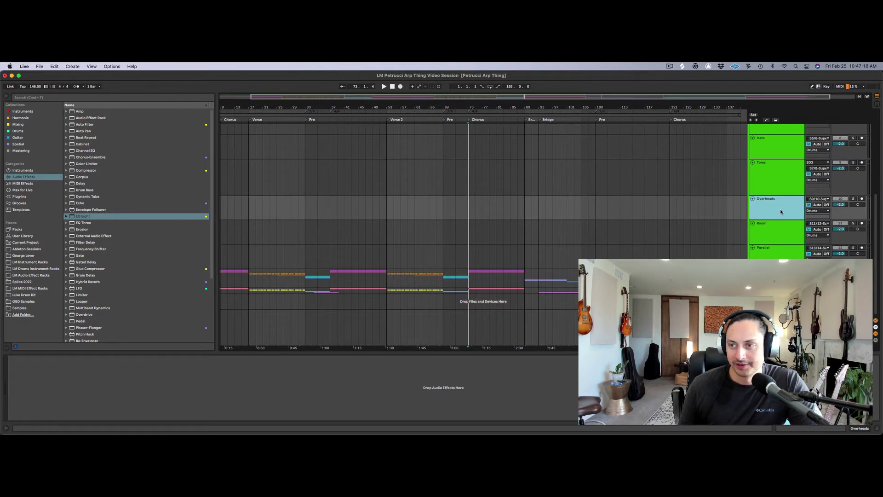
drag(778, 220, 779, 226)
click(764, 163)
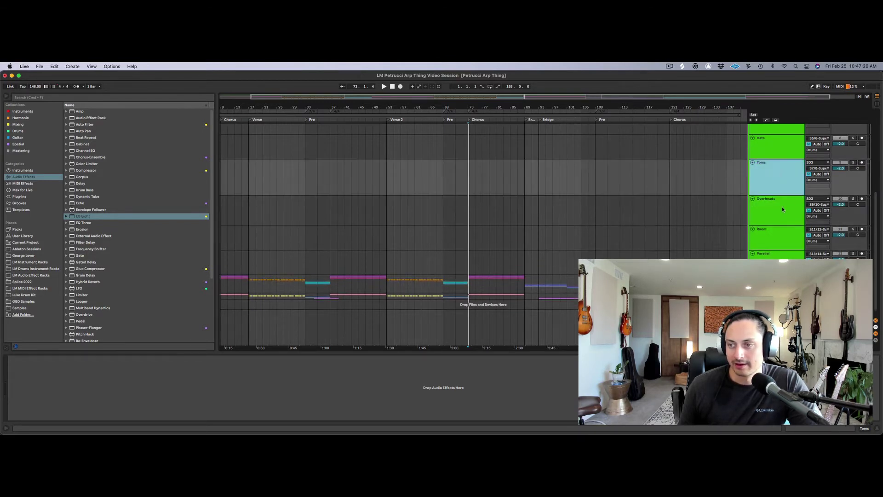
click(782, 206)
Review the Room and Parallel tracks by selecting each in turn
scroll(787, 203, down, 1)
click(776, 228)
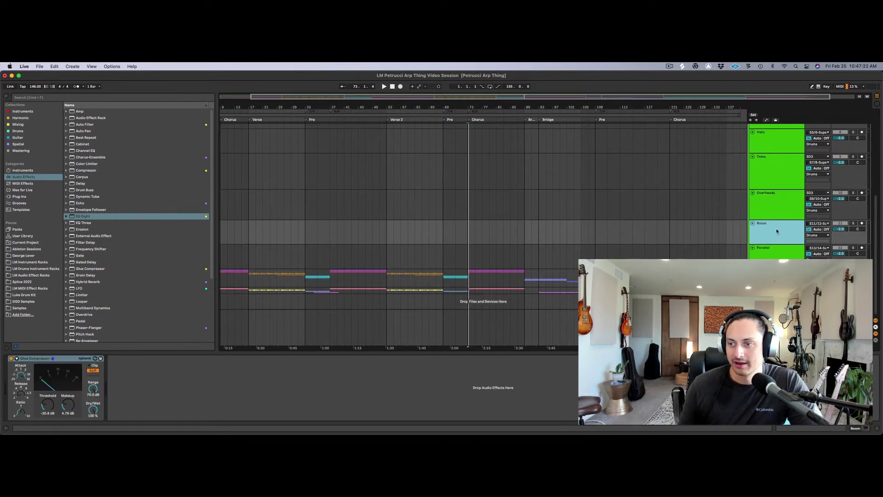
click(782, 254)
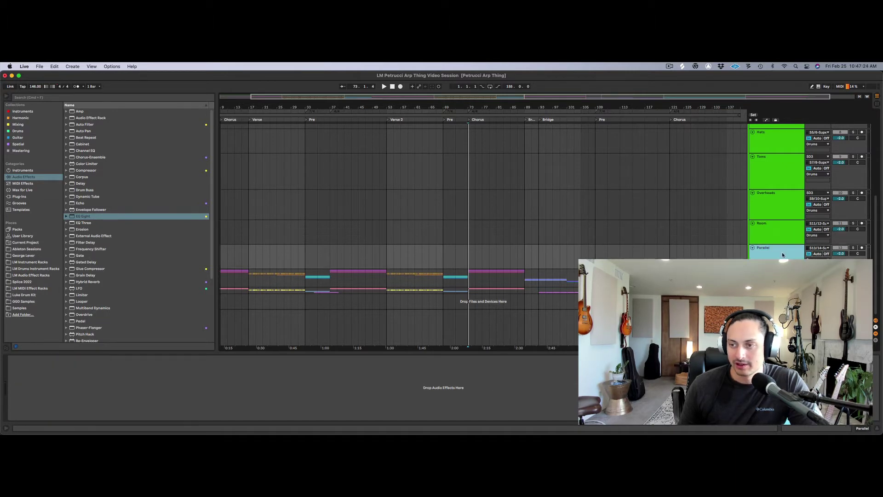
Open the Superior Drummer 3 plug-in window from the SD3 track
scroll(771, 158, up, 5)
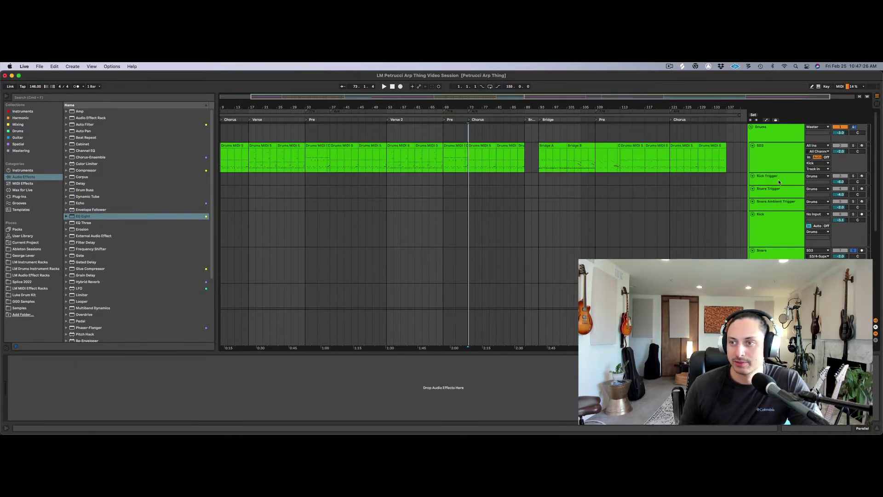
click(771, 158)
double_click(771, 159)
click(33, 358)
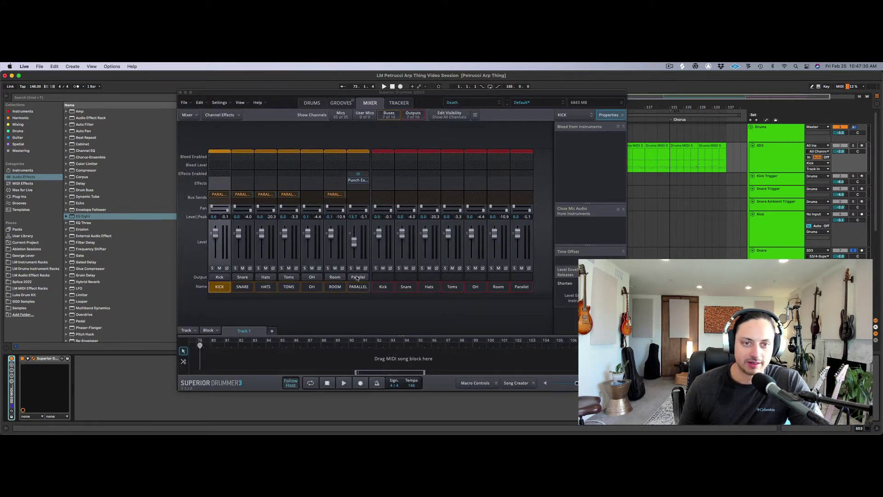
Inspect the Punch Exciter effect on the PARALLEL bus and close the Superior Drummer 3 window
click(358, 180)
click(359, 180)
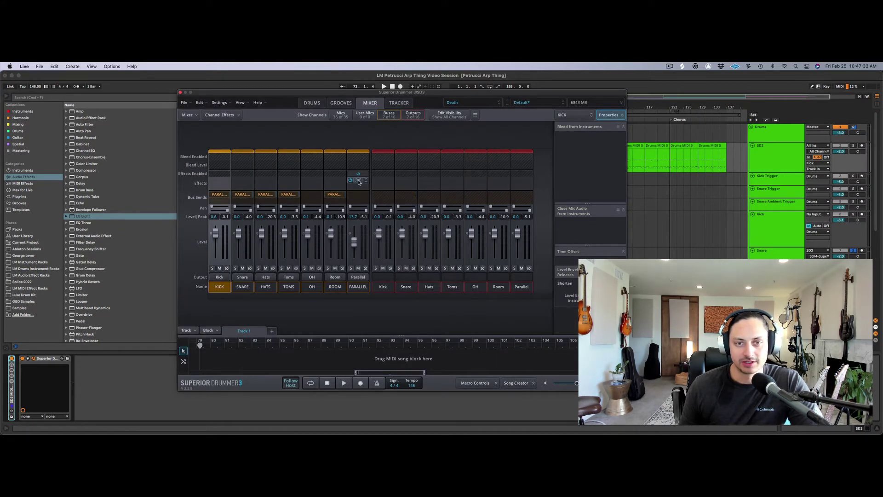
click(359, 181)
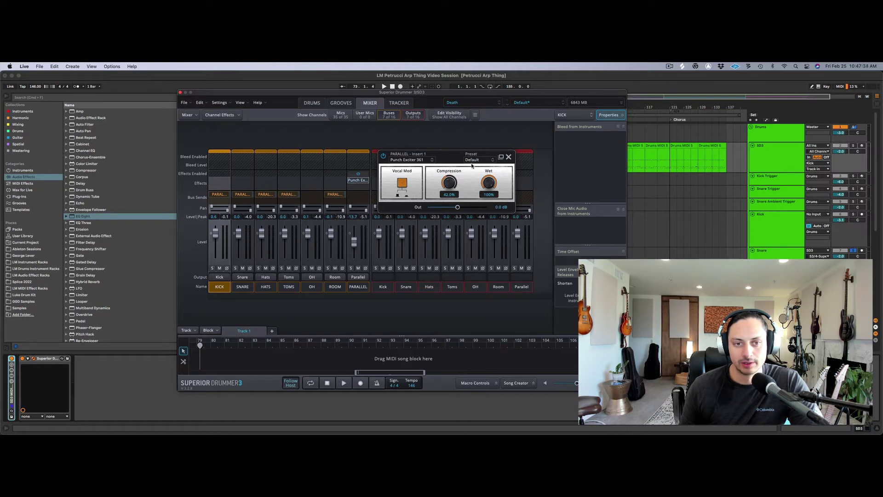
click(508, 157)
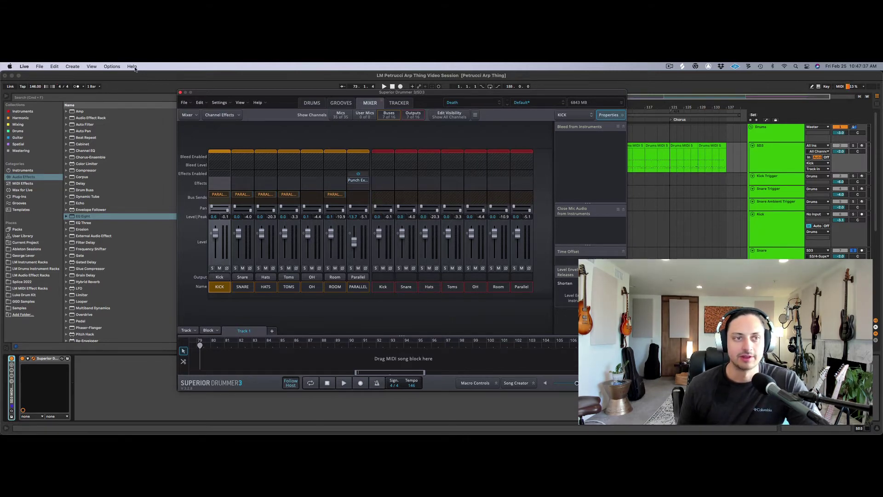
click(181, 92)
Listen to the soloed Parallel track from the Chorus at bar 73 and select that track
scroll(675, 157, down, 5)
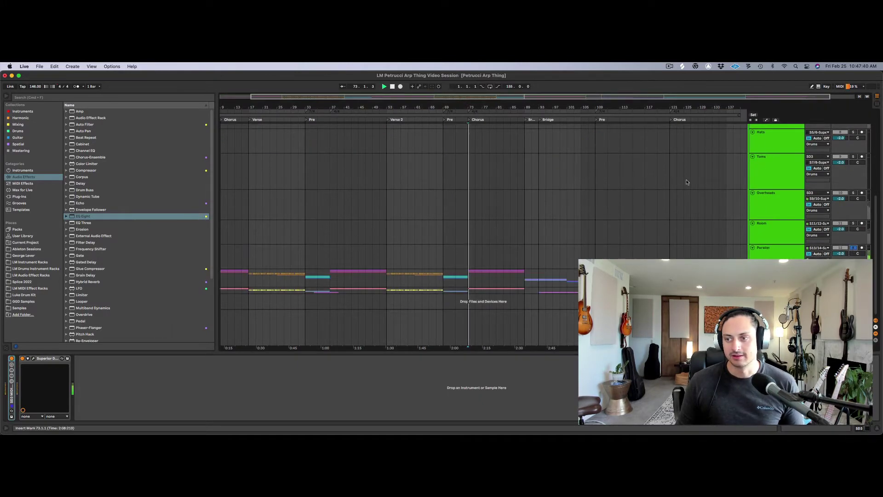
scroll(535, 179, up, 5)
scroll(545, 159, down, 5)
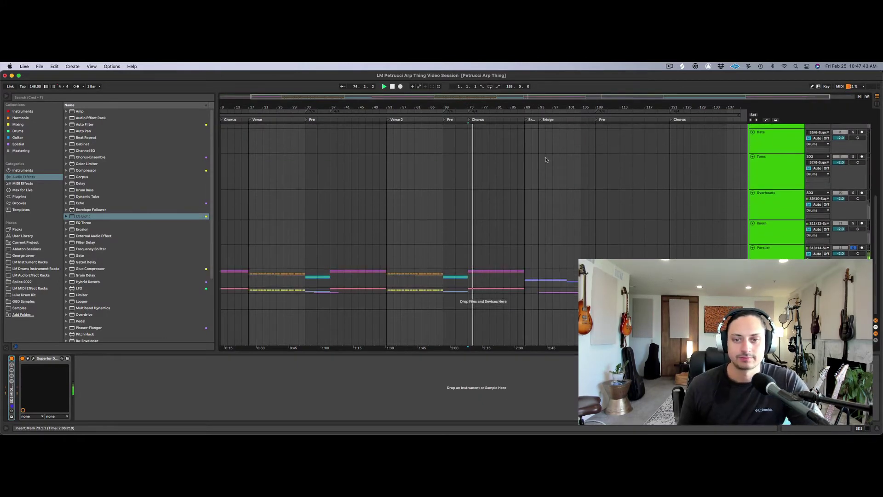
click(788, 250)
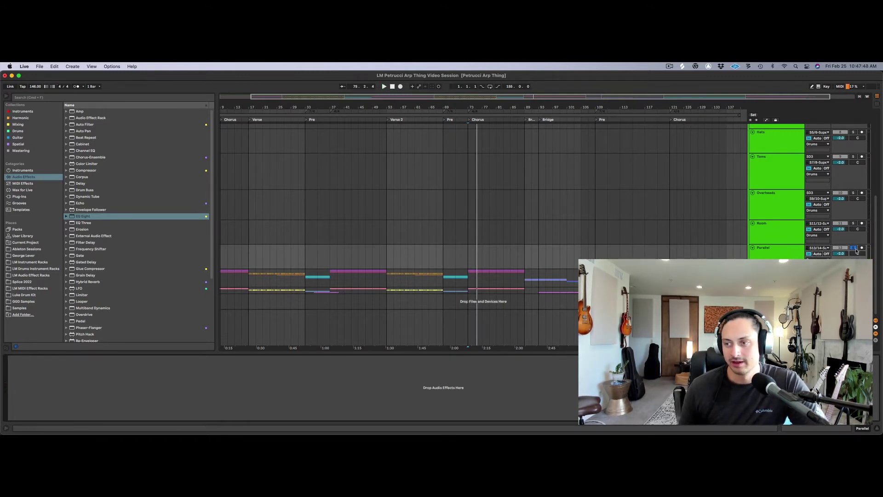
Solo the Drums group and deactivate the Kick Trigger, Snare Trigger and Snare Ambient Trigger tracks
scroll(856, 251, up, 10)
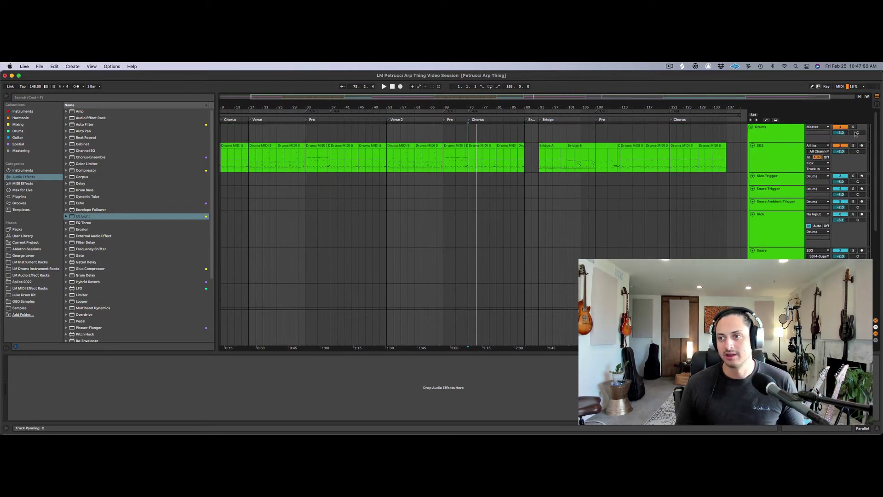
click(853, 127)
click(794, 178)
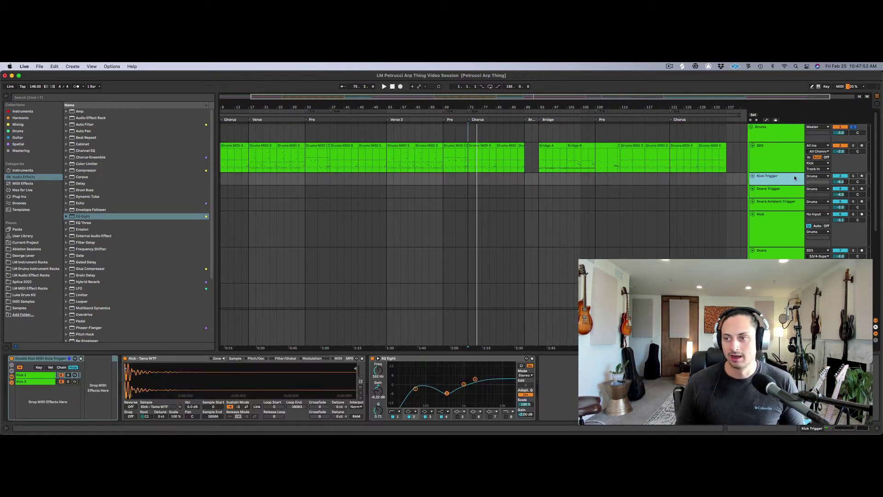
click(842, 176)
click(842, 189)
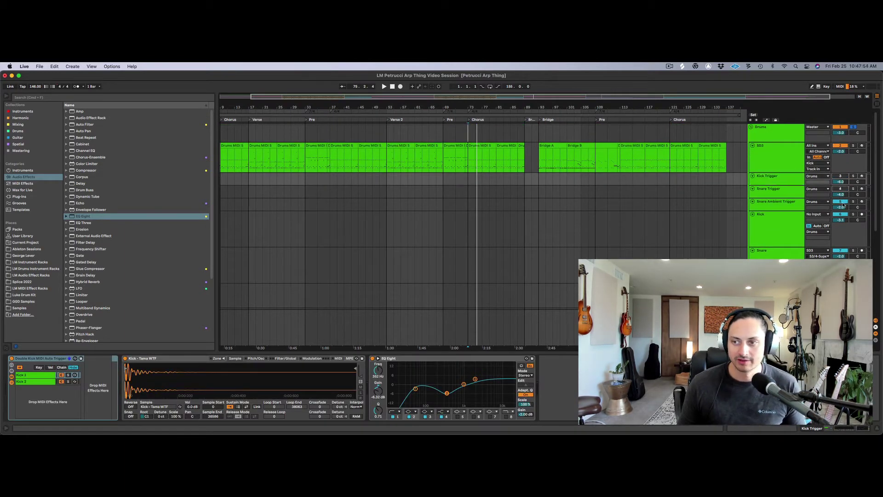
click(842, 202)
Play the soloed drums from the Chorus at bar 73 and select the SD3 track during playback
click(469, 137)
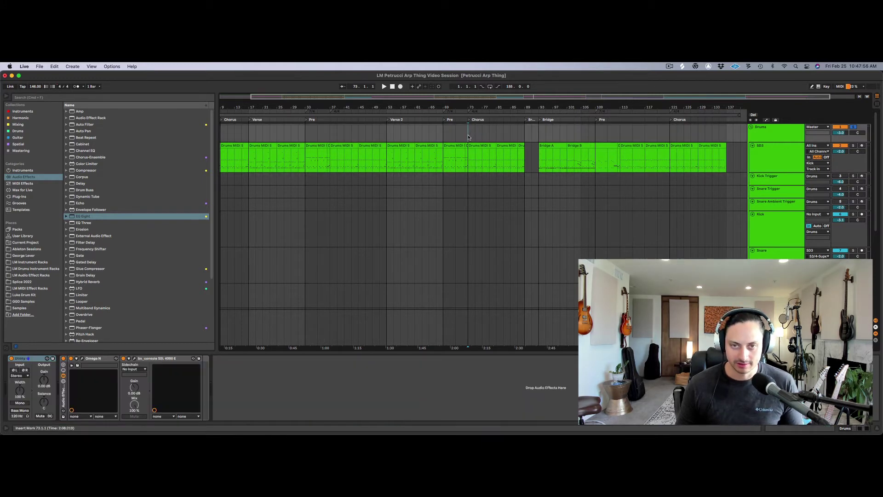
key(space)
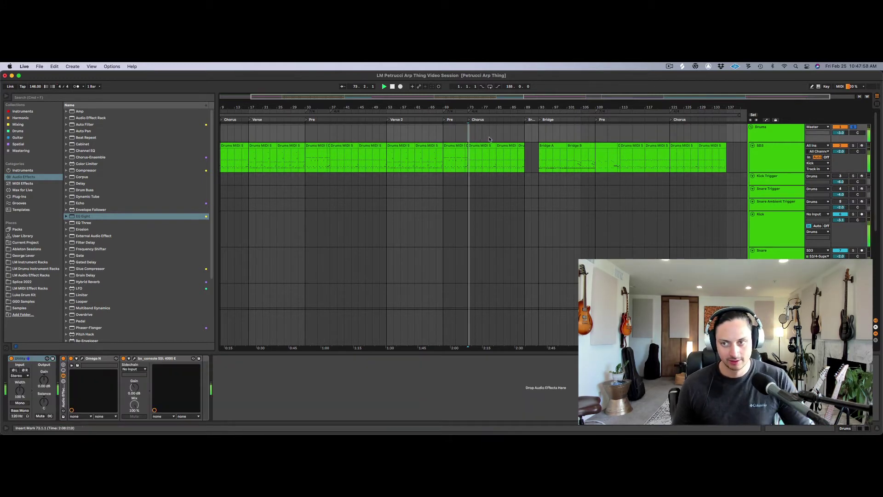
click(776, 157)
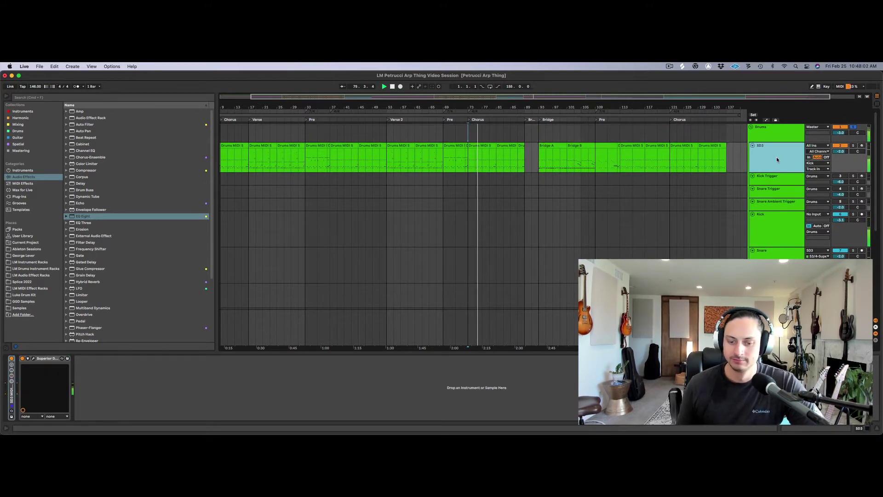
scroll(666, 156, down, 3)
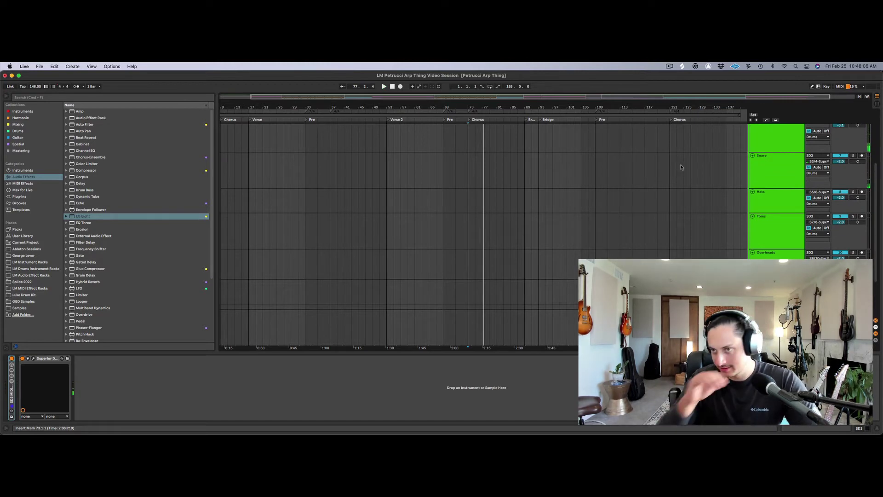
Collapse the Drums group to hide its individual tracks
scroll(681, 164, up, 3)
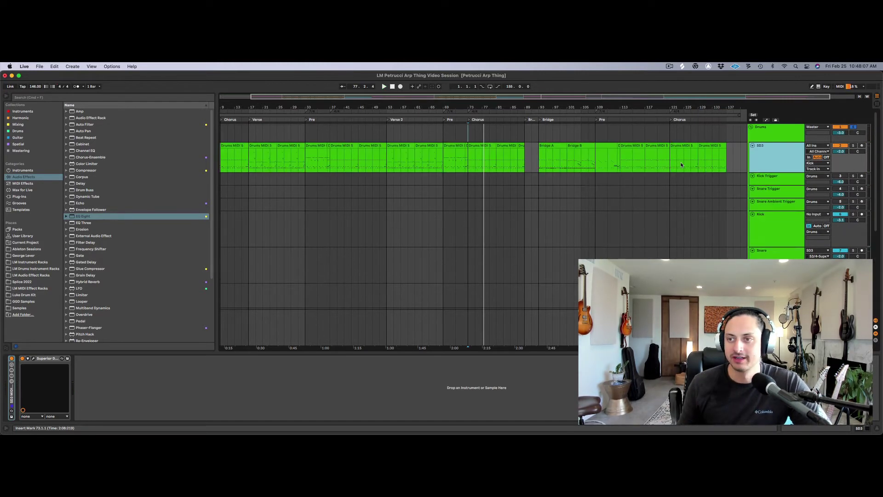
click(757, 131)
click(751, 127)
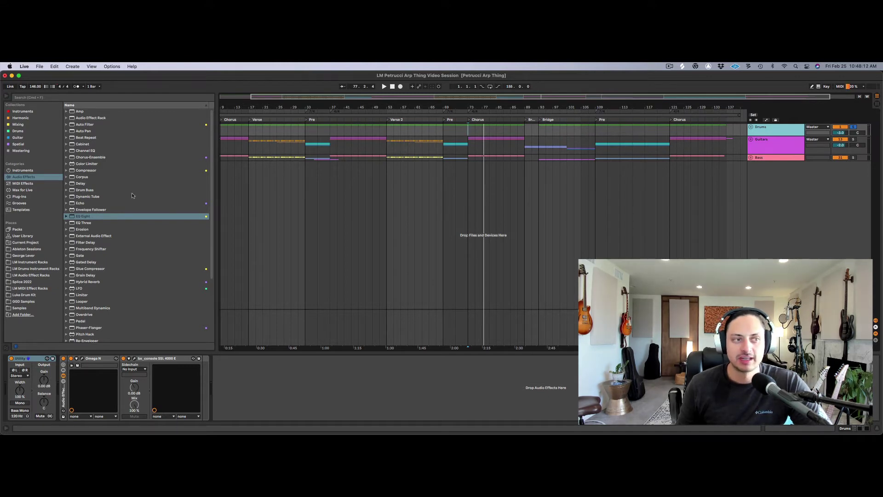
Browse the drum tracks inside the "Metal Production - SD3 Multi Out - Axe FX 2022.als" template and return to the User Library
click(28, 209)
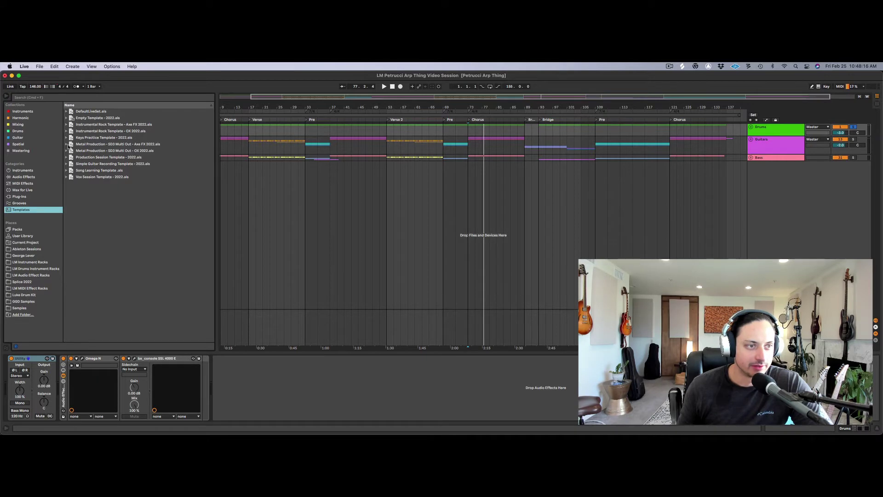
click(66, 145)
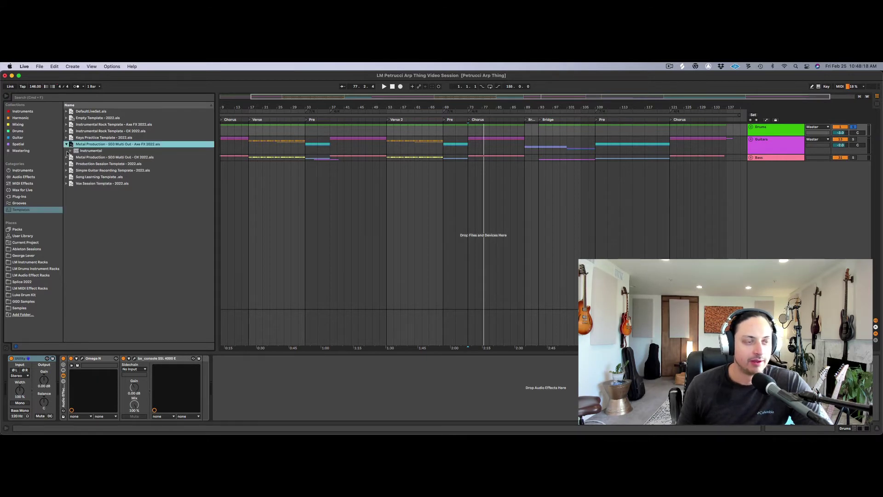
click(70, 150)
click(74, 157)
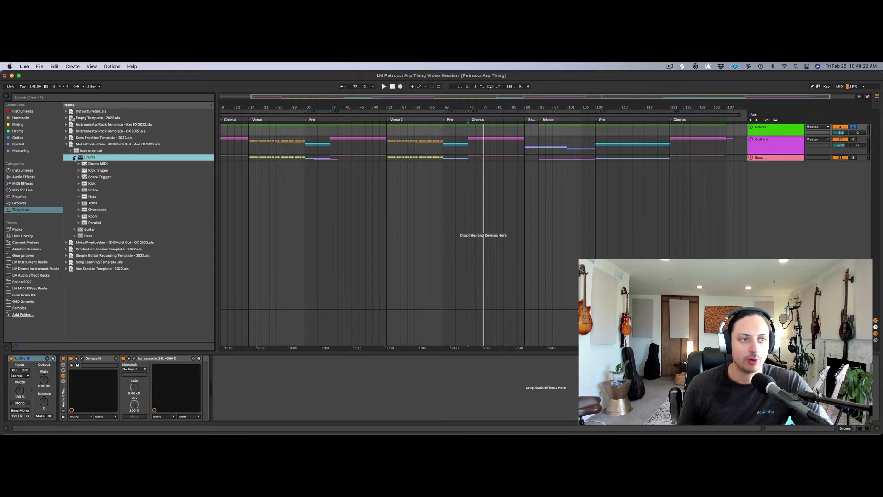
click(74, 157)
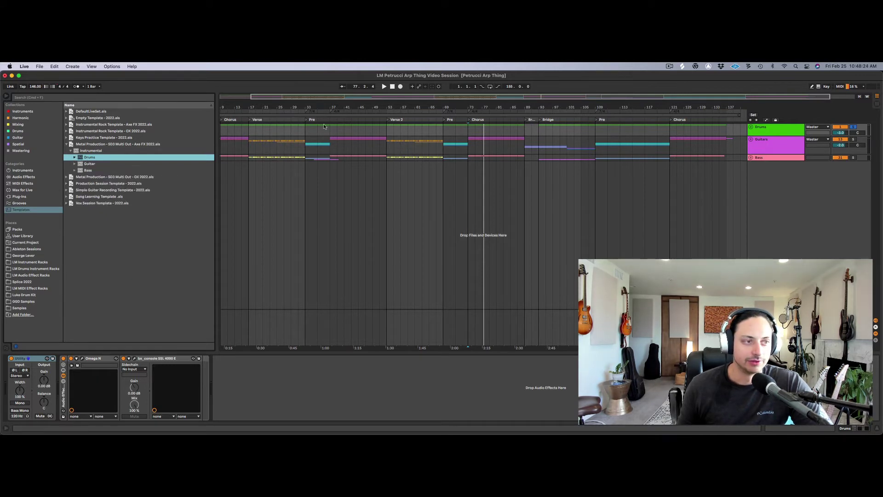
click(23, 236)
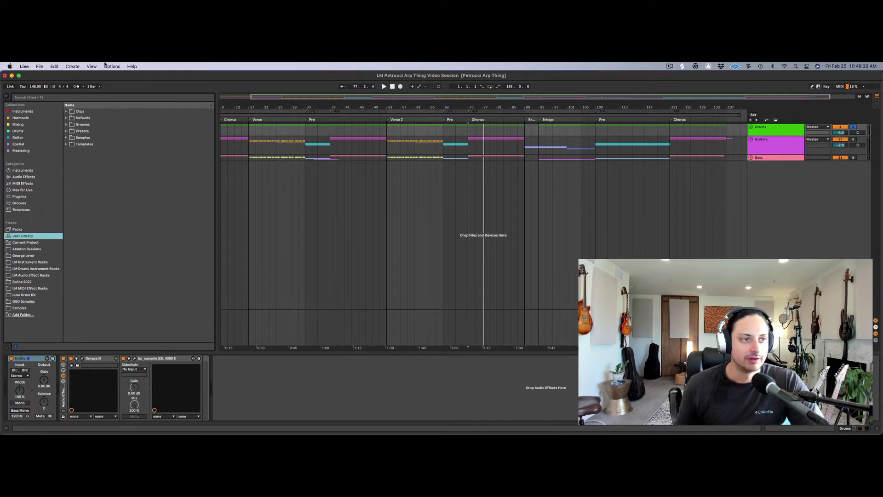
Place the insert mark at bar 73 on the Bass track and expand the Drums group
click(469, 157)
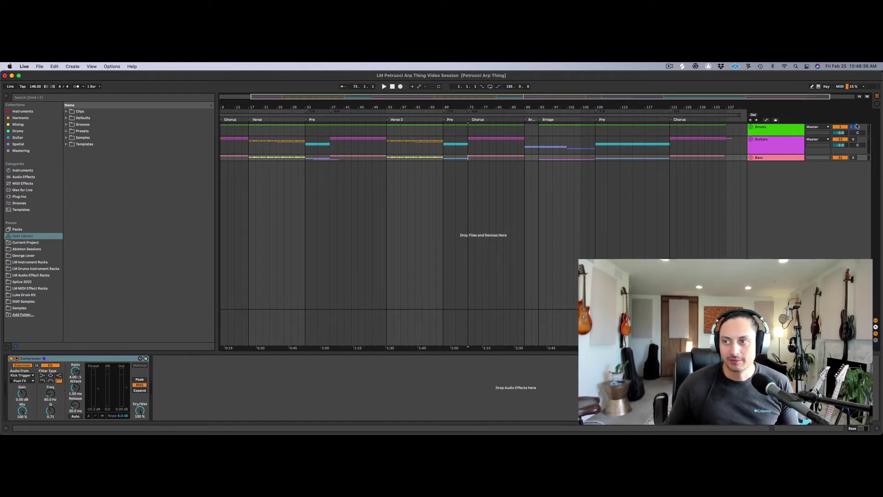
click(751, 128)
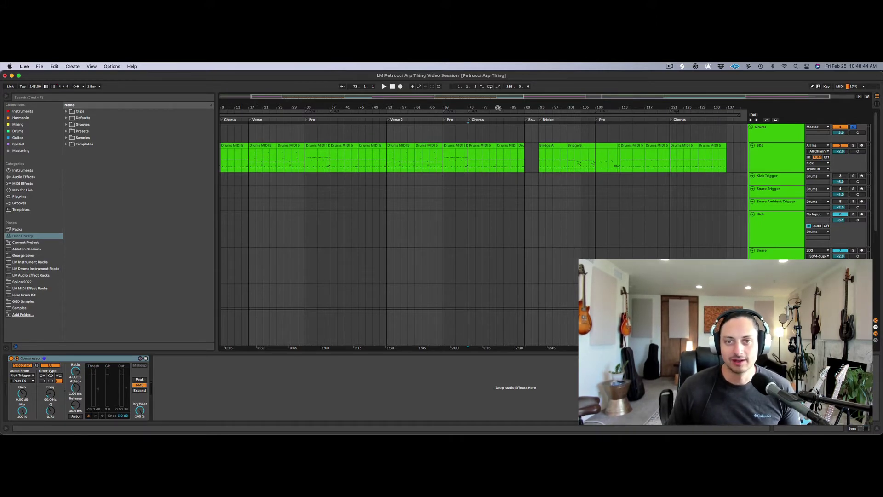
Select the Chorus time range from bar 73 to bar 89 across the Drums group and SD3 tracks
drag(498, 109, 498, 120)
scroll(469, 133, right, 3)
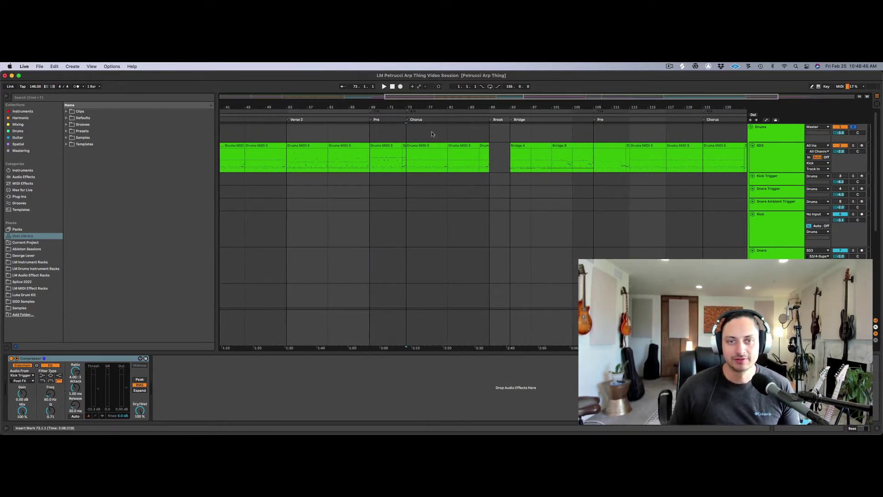
click(774, 137)
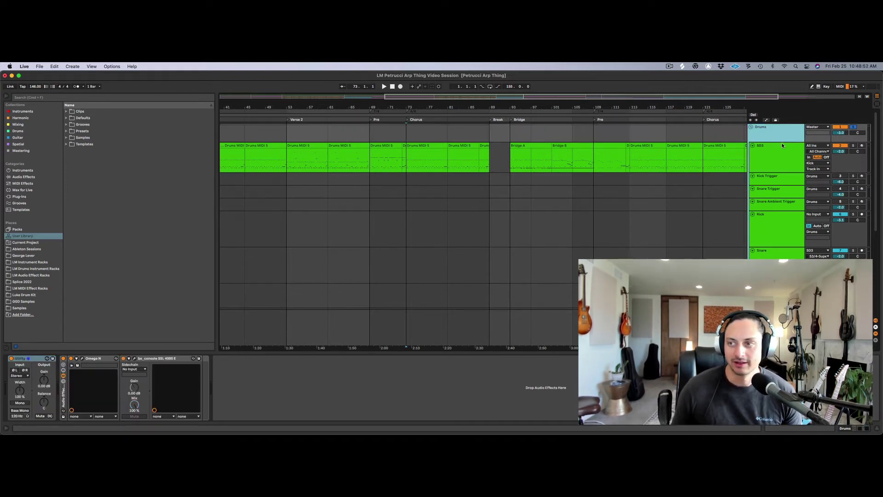
scroll(781, 142, down, 2)
scroll(793, 129, up, 2)
click(402, 136)
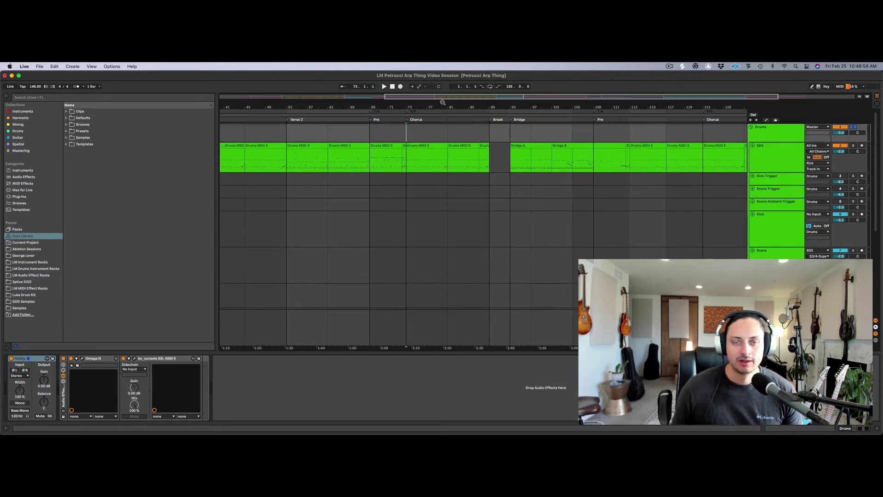
drag(441, 104, 441, 133)
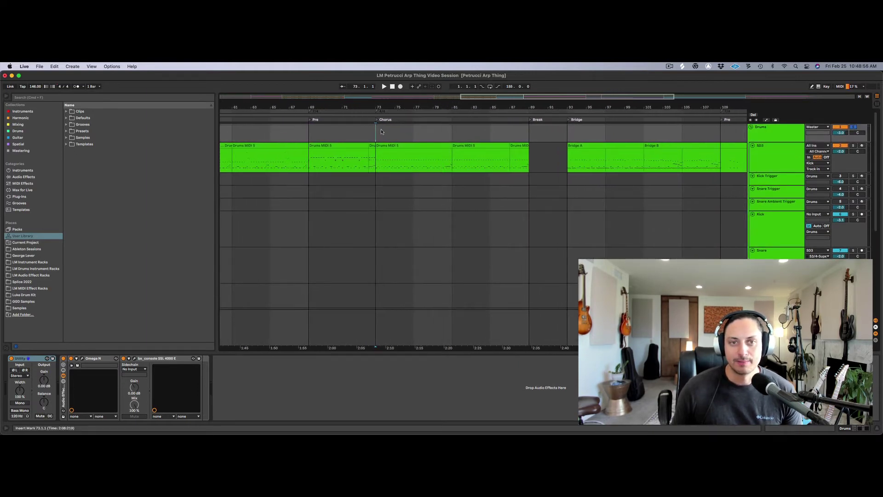
drag(382, 132, 528, 159)
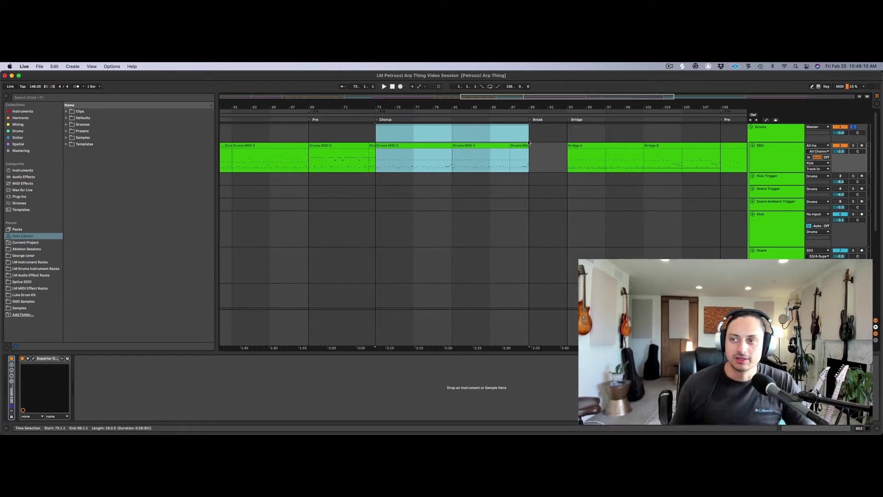
Activate the Kick Trigger, Snare Trigger and Snare Ambient Trigger tracks in the Drums group
click(767, 146)
click(771, 138)
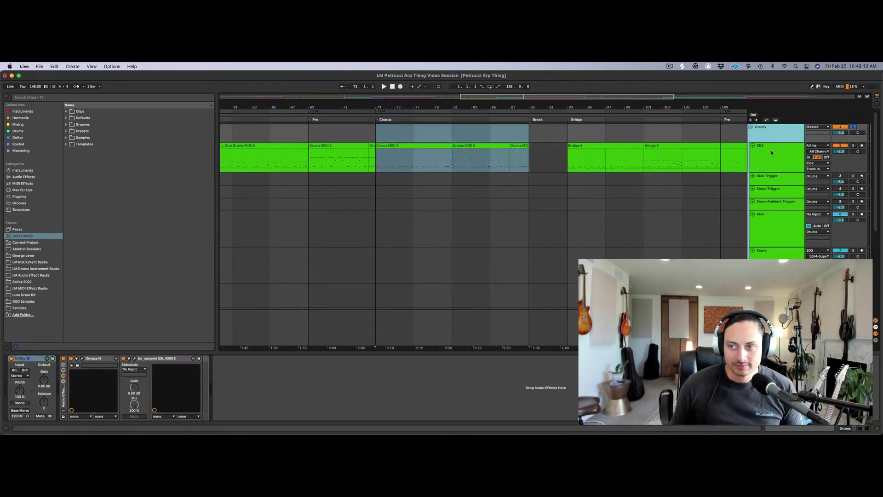
click(771, 151)
click(769, 183)
click(845, 177)
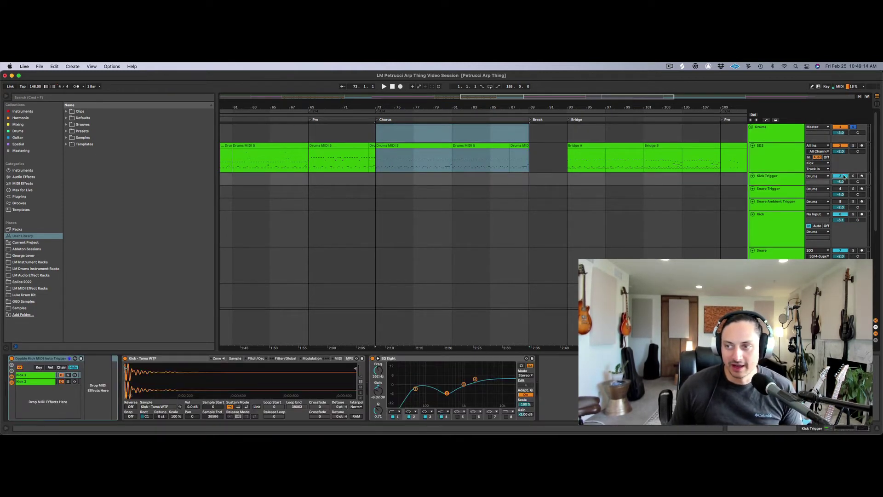
click(844, 189)
click(845, 203)
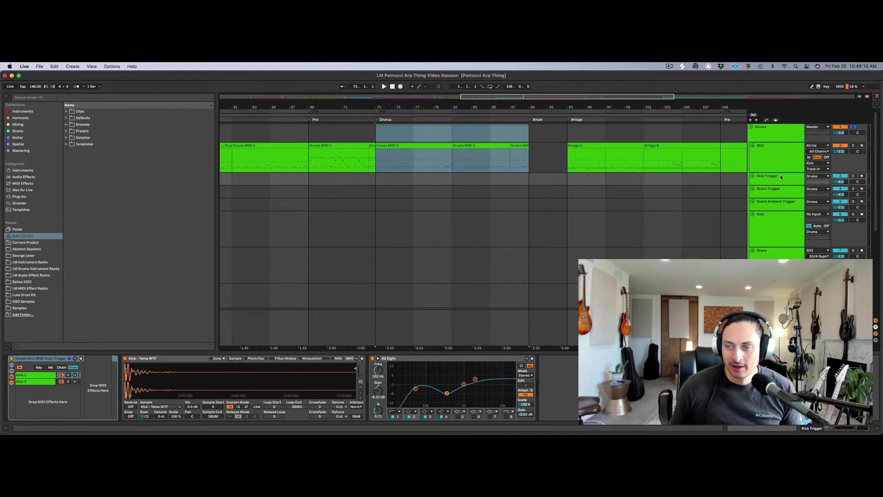
Insert a temporary empty MIDI track directly below SD3 and delete it again
click(778, 162)
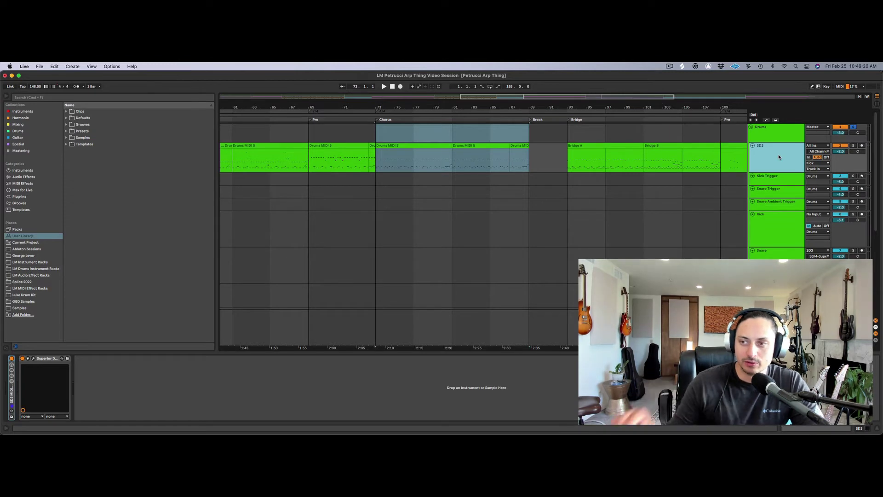
key(super+shift+t)
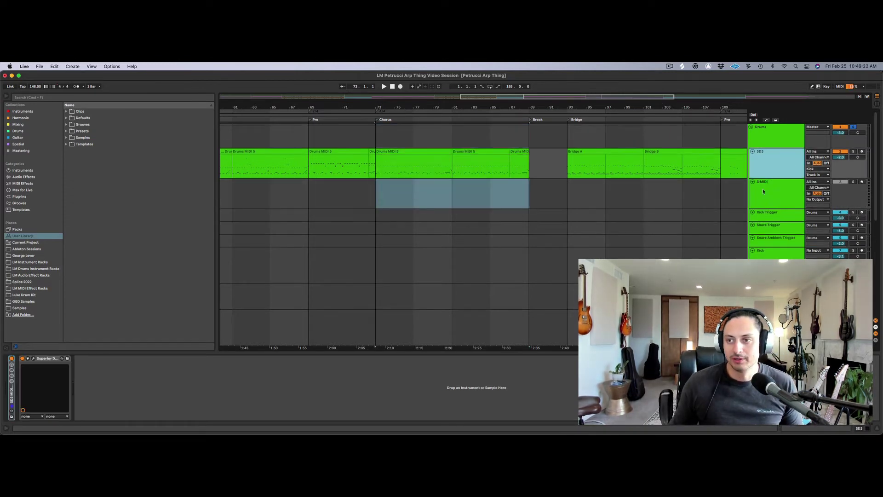
click(409, 166)
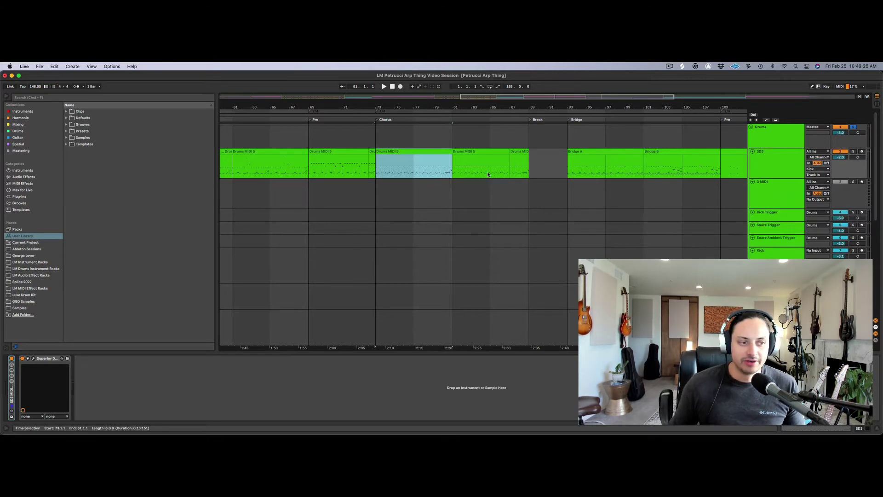
click(765, 188)
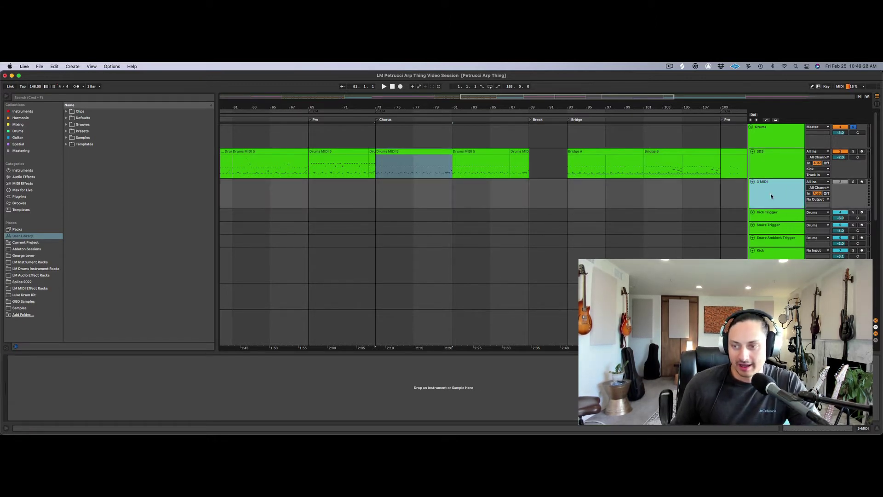
key(Delete)
click(771, 159)
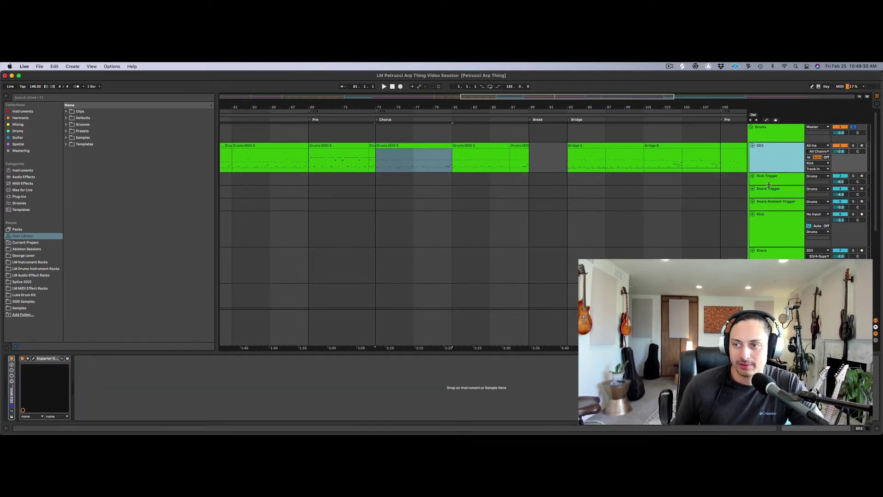
Enlarge the Kick Trigger track to reveal its routing and choose SD3 as its MIDI input source
drag(769, 184, 769, 209)
click(773, 156)
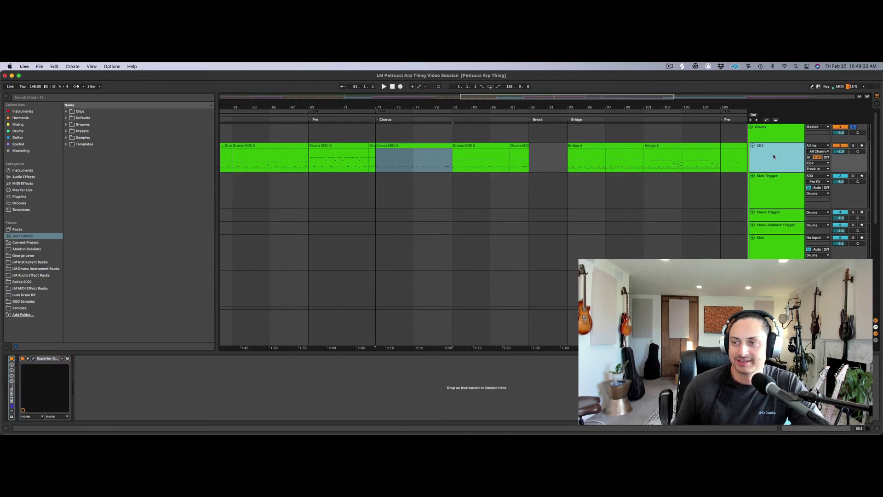
key(Down)
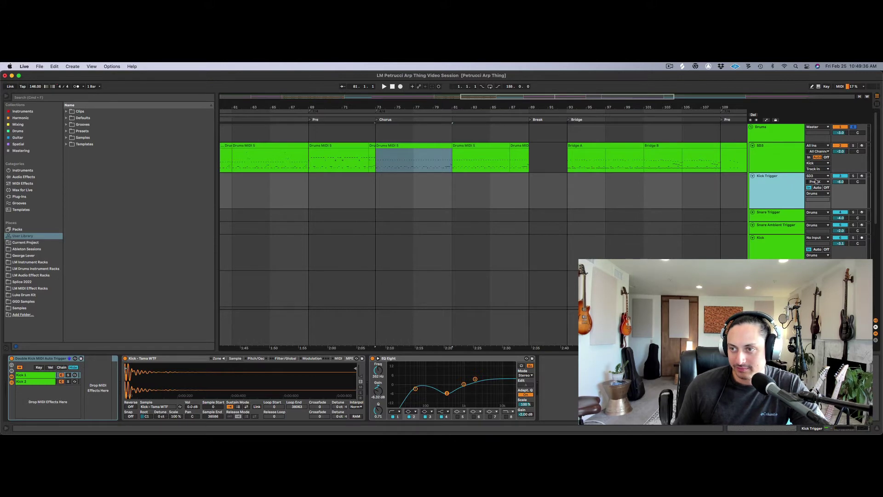
click(823, 177)
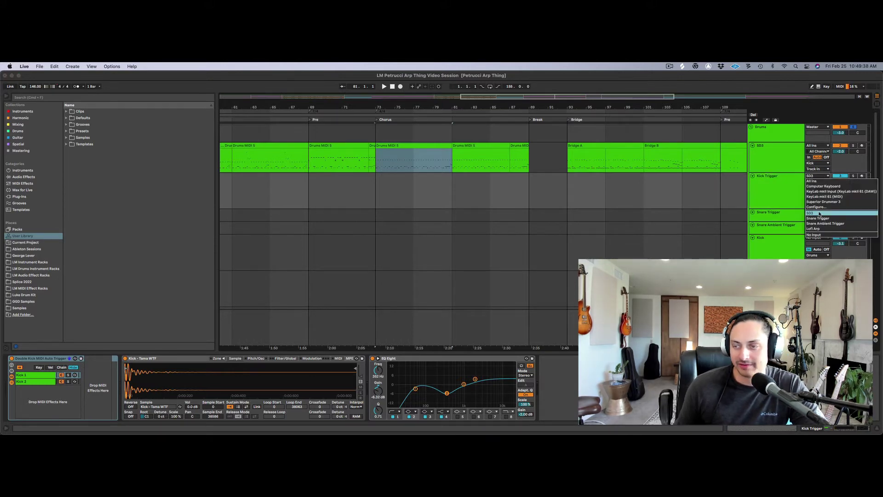
click(819, 214)
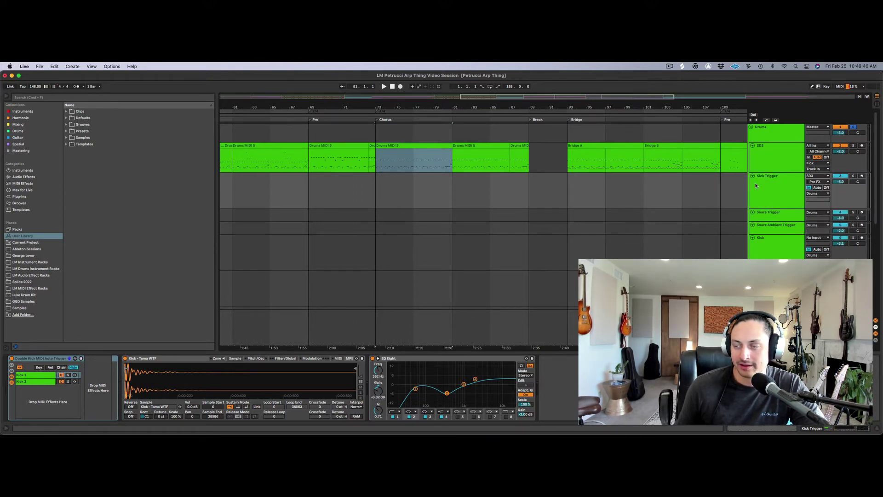
click(756, 185)
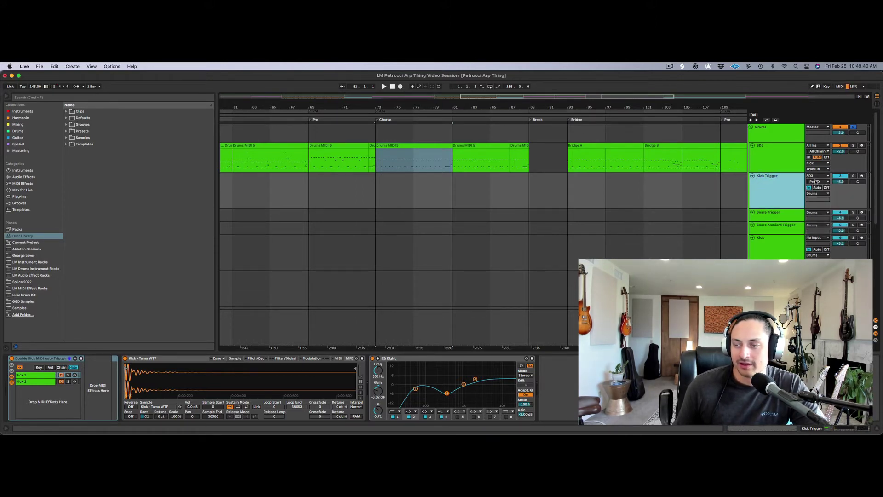
Compare the SD3 and Kick Trigger tracks' devices and select the Double Kick MIDI Auto Trigger rack
click(777, 148)
click(773, 192)
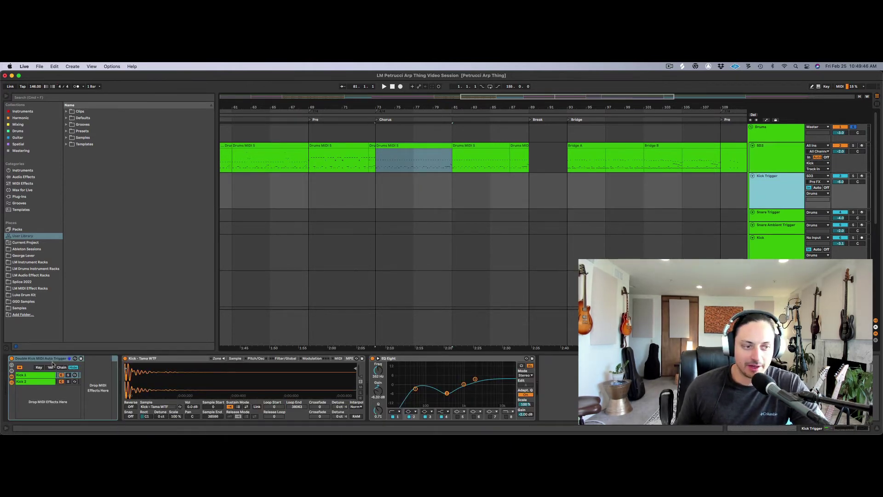
click(51, 362)
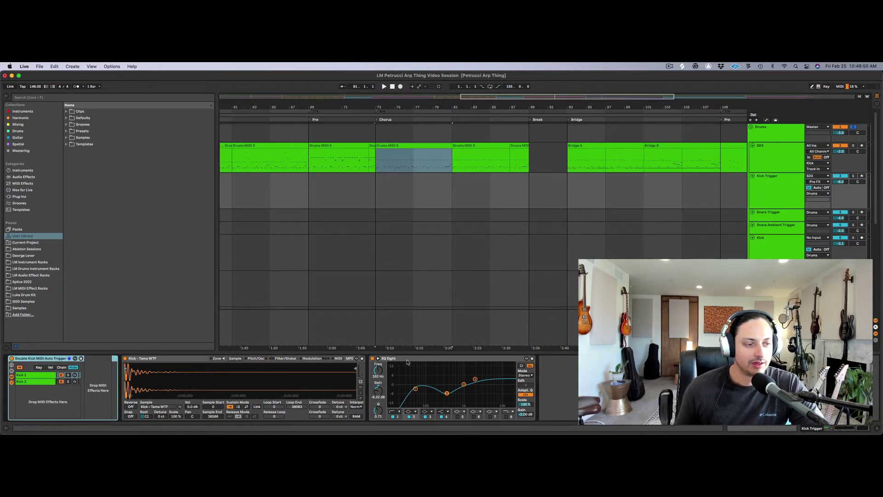
Open the Chorus drum clip at bar 73 in an enlarged, folded note editor and audition its Kick 1 notes
double_click(424, 146)
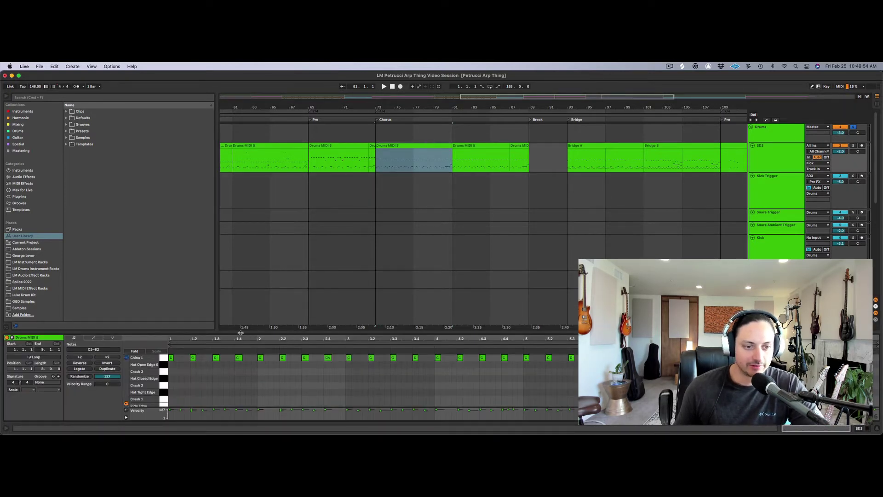
drag(241, 332, 241, 248)
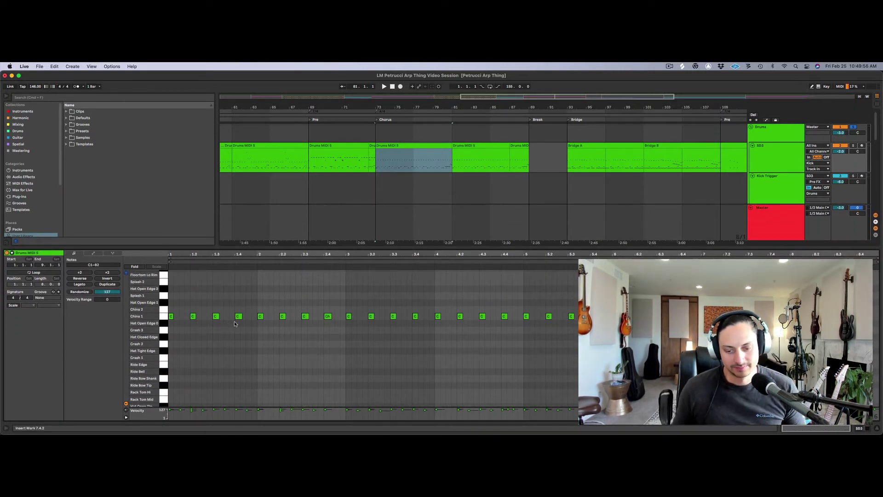
scroll(234, 326, down, 5)
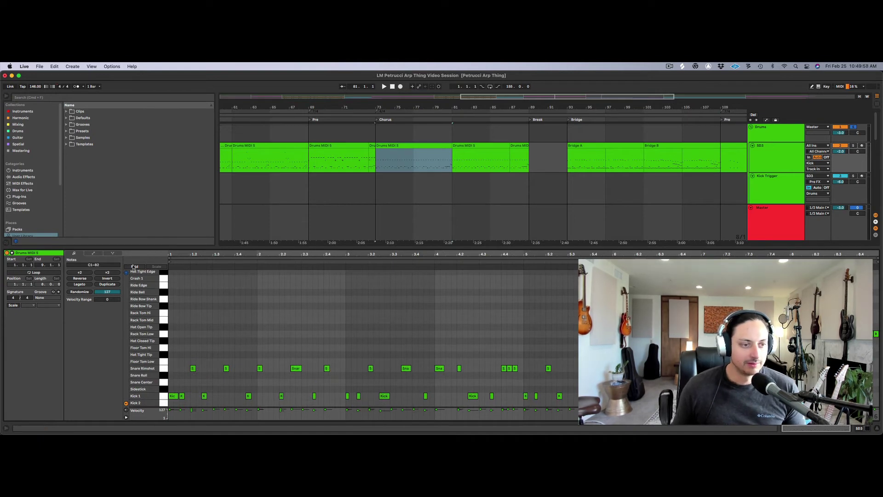
click(133, 267)
click(164, 307)
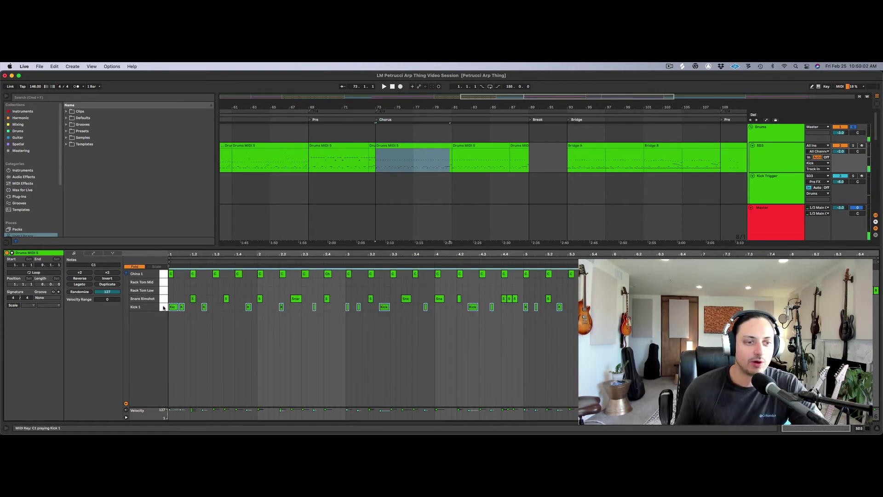
click(163, 307)
Return to the Kick Trigger track's devices and compare the rack's Kick 1 and Kick 2 chains
click(779, 150)
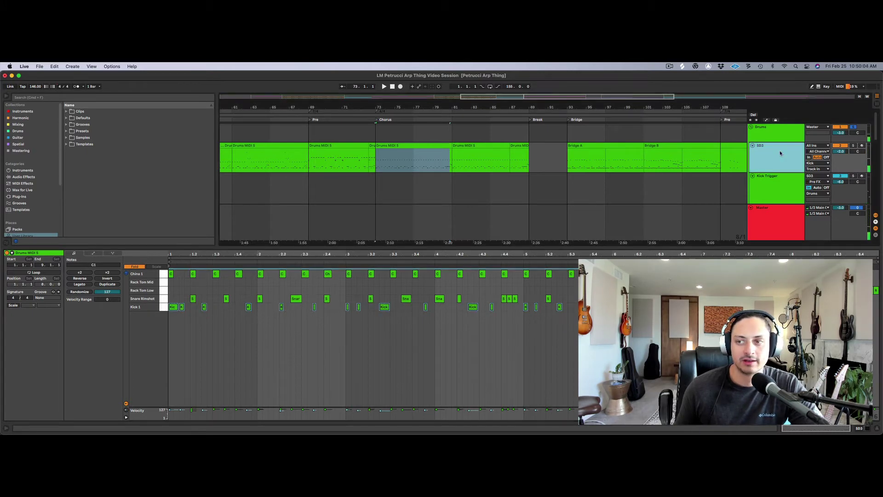
click(777, 186)
double_click(777, 187)
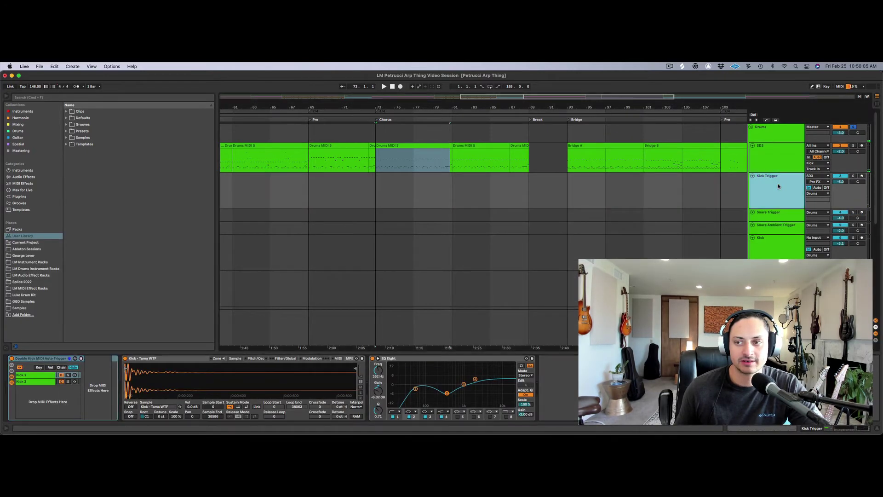
click(37, 377)
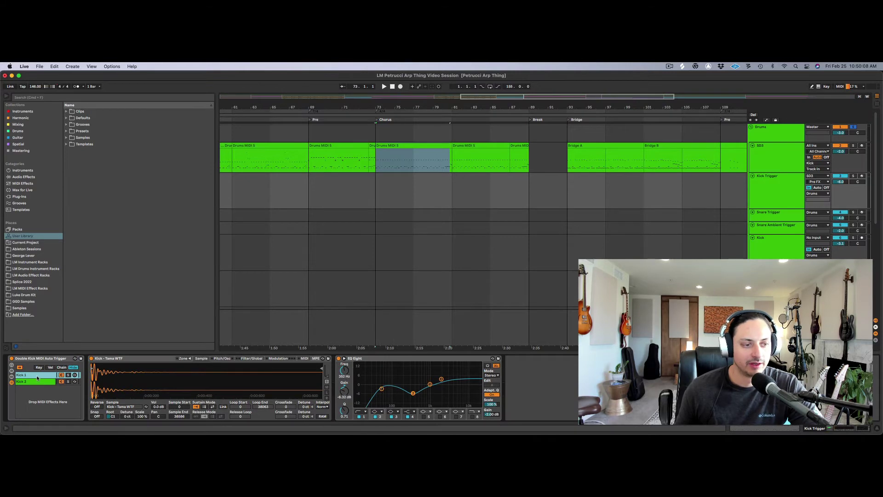
double_click(38, 378)
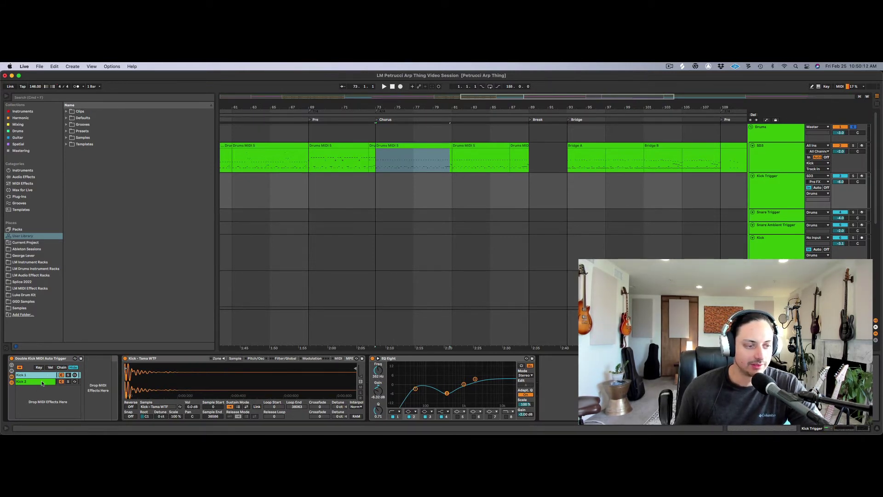
click(42, 382)
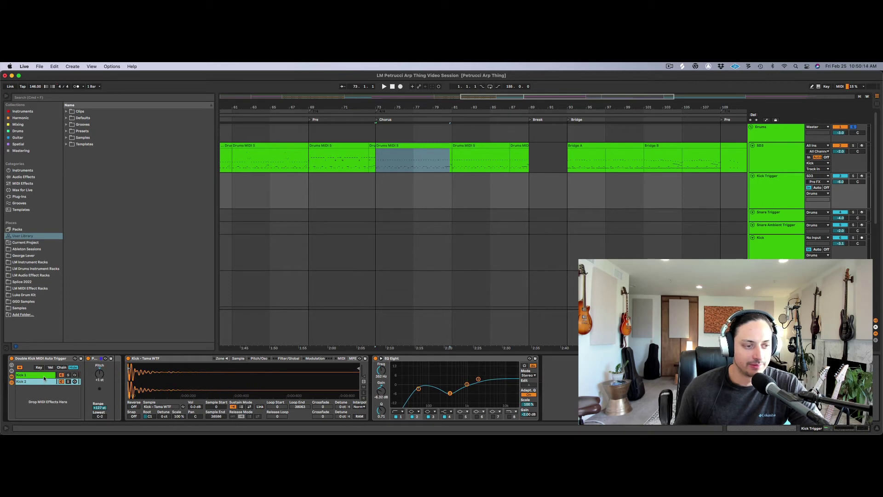
click(45, 375)
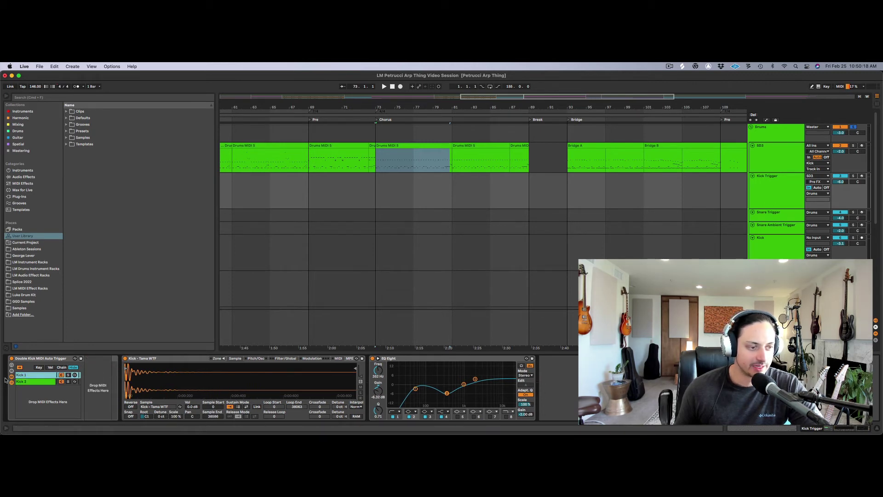
Show the Double Kick MIDI Auto Trigger rack's key zones and examine the notes assigned to Kick 1 and Kick 2
click(12, 382)
click(11, 376)
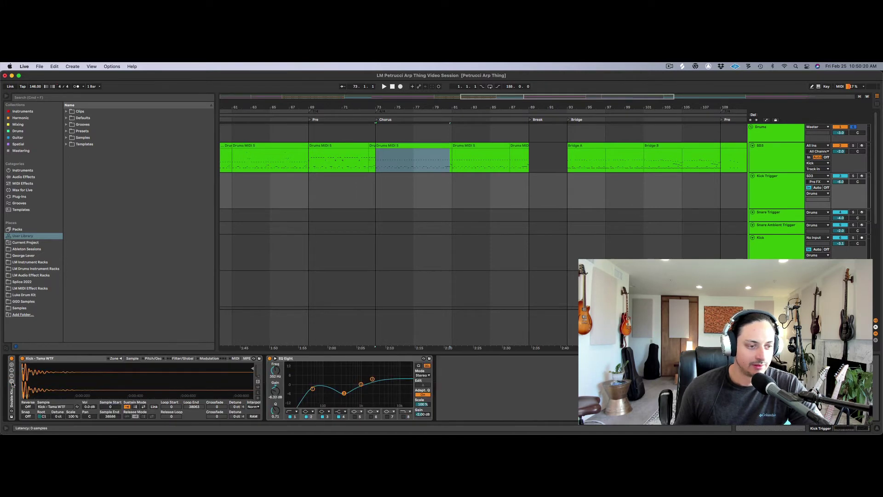
click(11, 377)
click(28, 376)
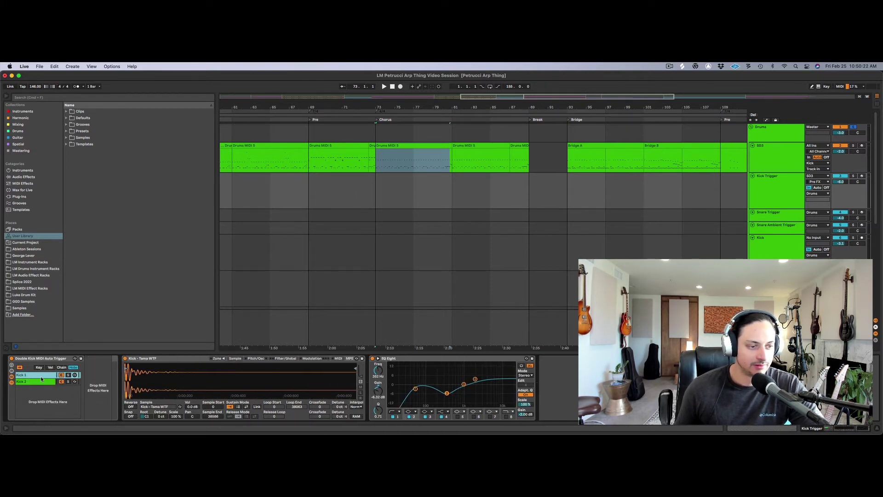
click(39, 367)
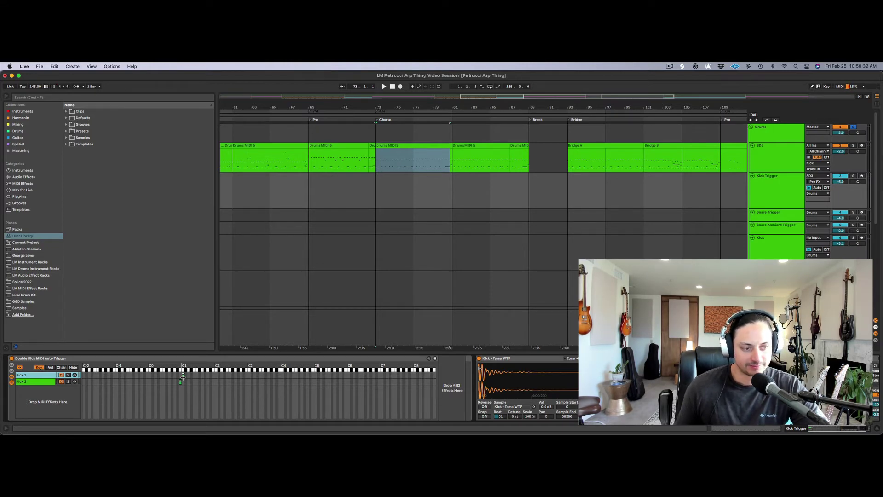
mouse_move(182, 377)
mouse_down()
mouse_move(406, 376)
mouse_move(183, 376)
mouse_up()
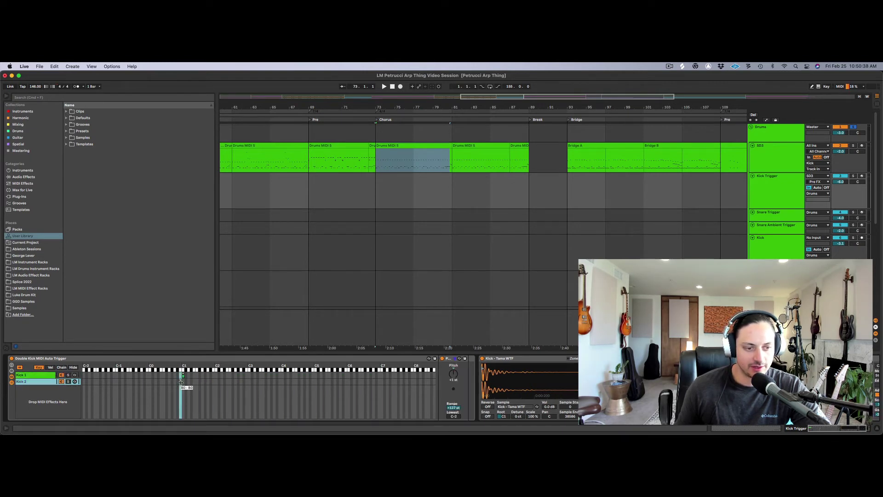
click(180, 382)
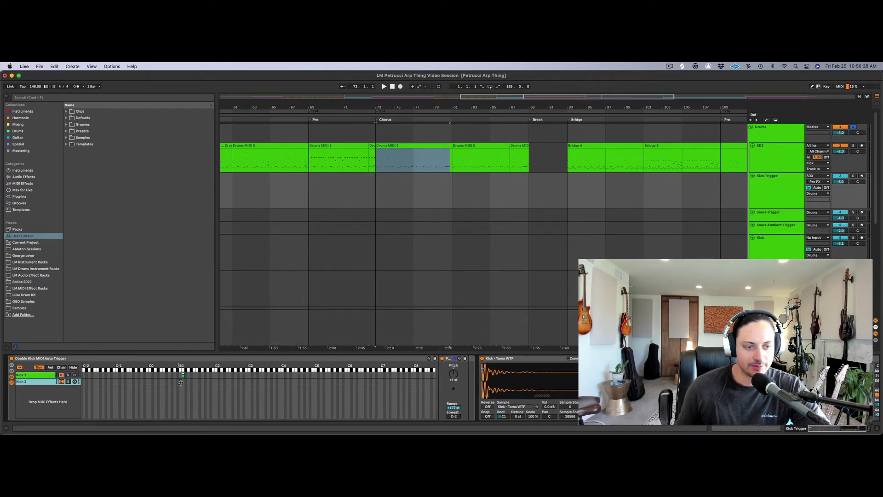
Open the SD3 track's Superior Drummer 3 drum kit, audition both kick drums, and return to the Kick Trigger track
click(31, 376)
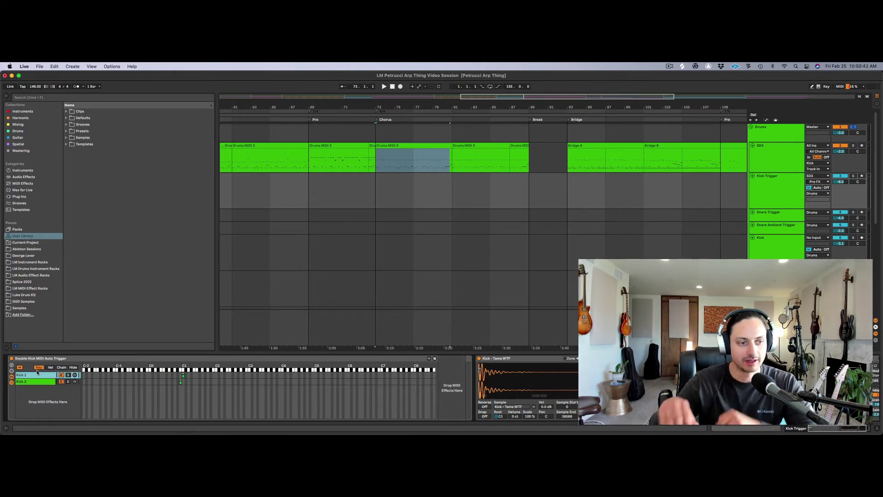
click(776, 158)
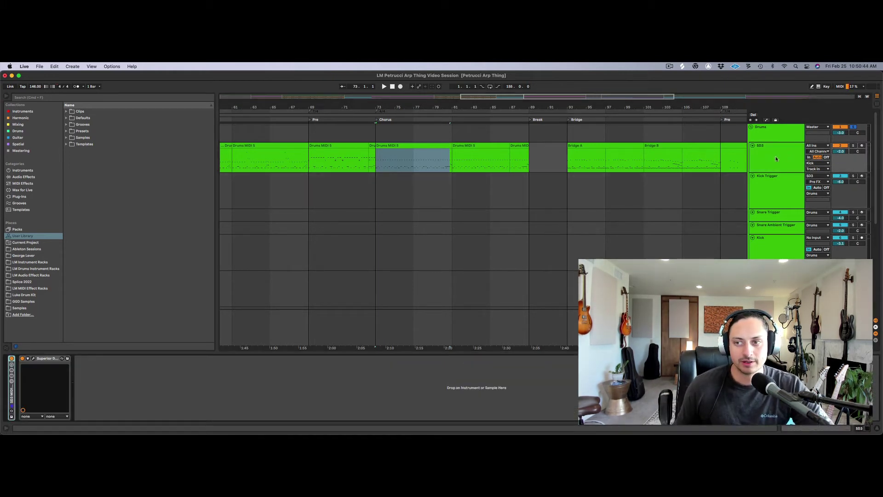
click(33, 358)
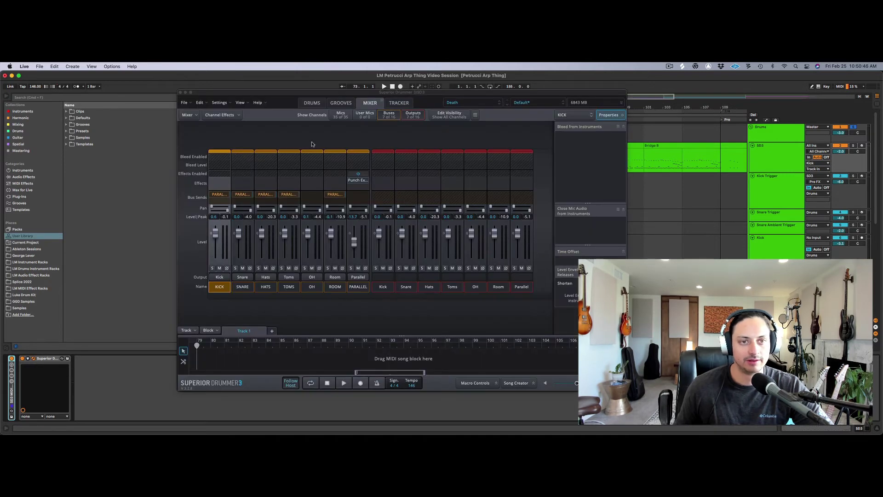
click(313, 103)
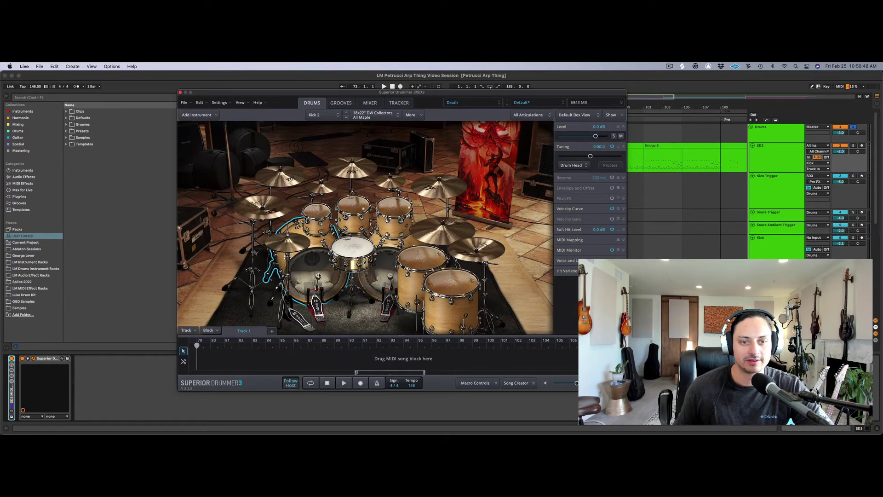
click(319, 274)
click(420, 258)
click(389, 273)
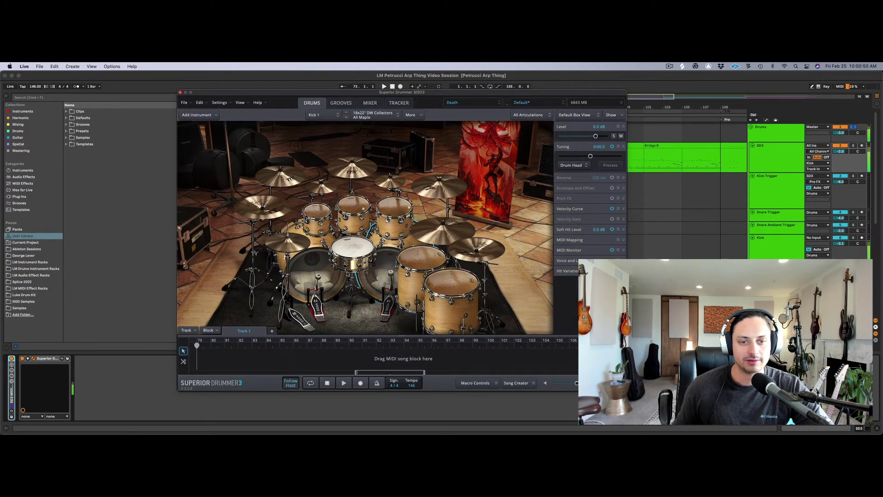
click(181, 92)
click(777, 186)
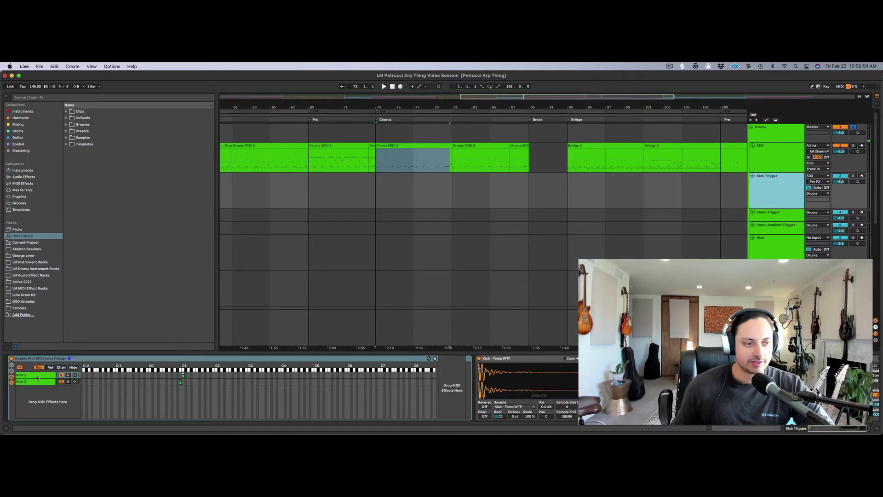
click(776, 194)
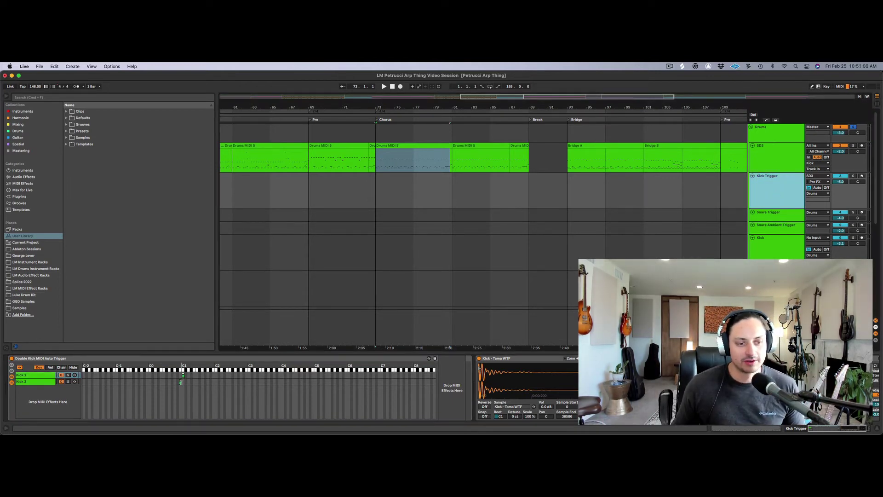
Open the Chorus drum clip's notes unfolded, audition the Kick 1 and Kick 2 keys, and close the note editor
double_click(431, 145)
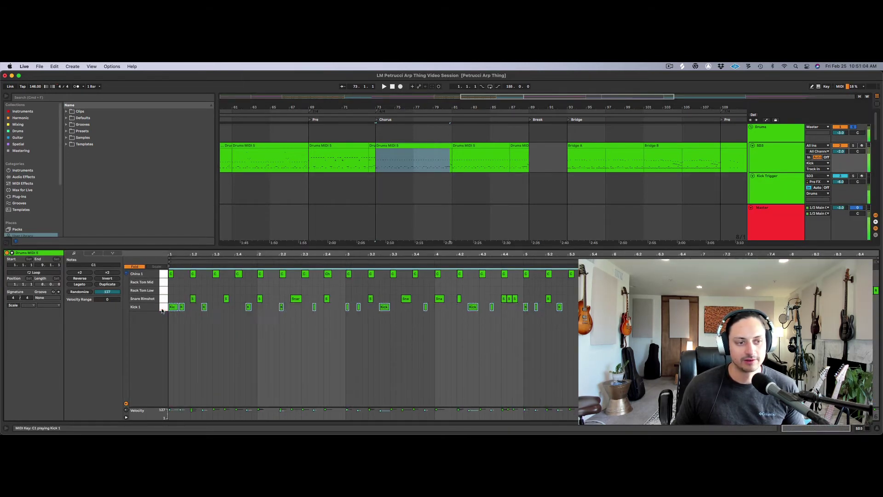
click(134, 266)
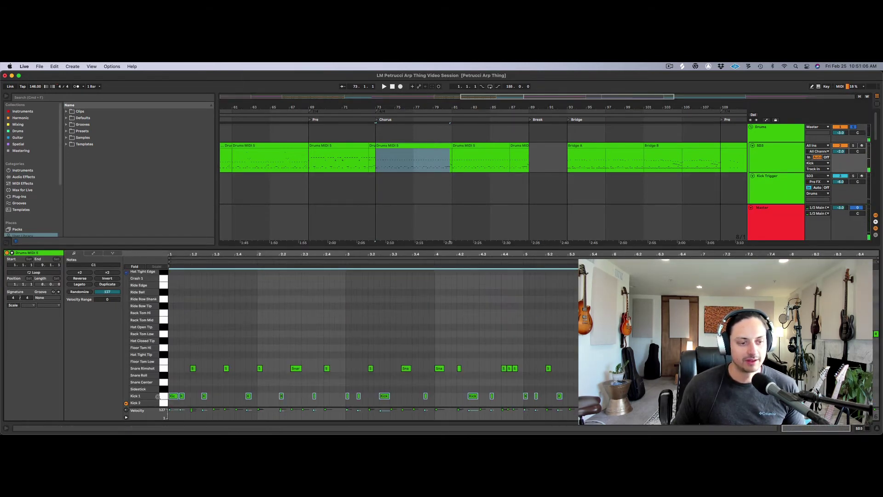
click(163, 397)
click(169, 404)
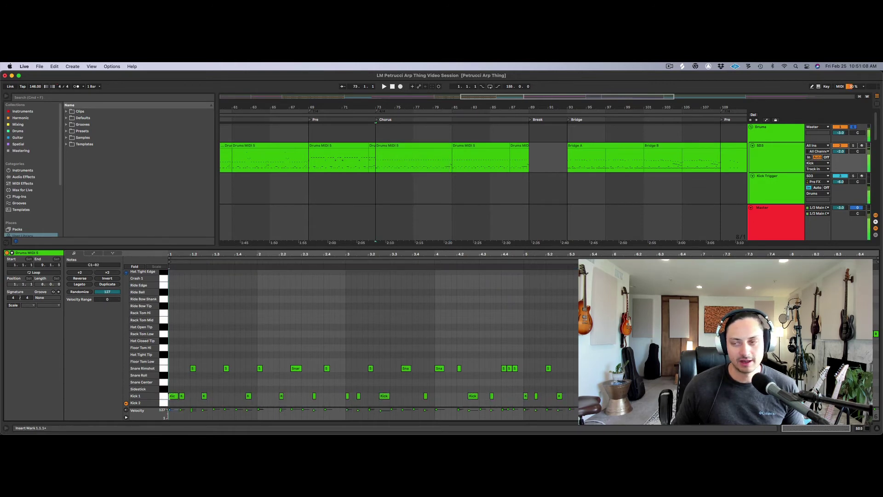
click(878, 429)
Solo the Kick Trigger track and play the start of the Chorus at bar 73
click(769, 156)
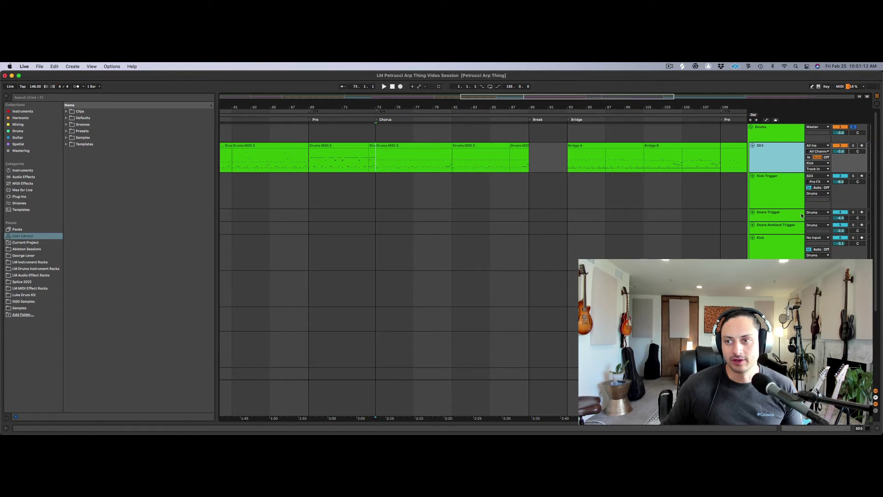
click(781, 185)
click(777, 159)
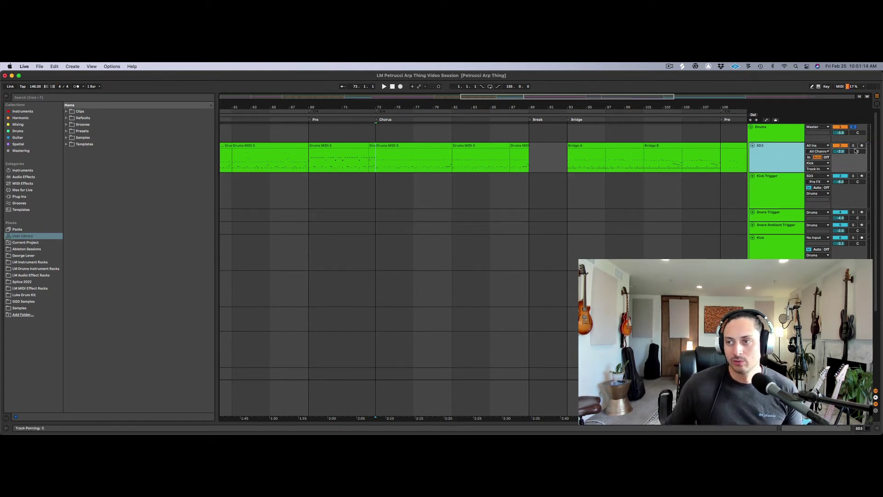
click(853, 176)
key(space)
click(779, 188)
key(space)
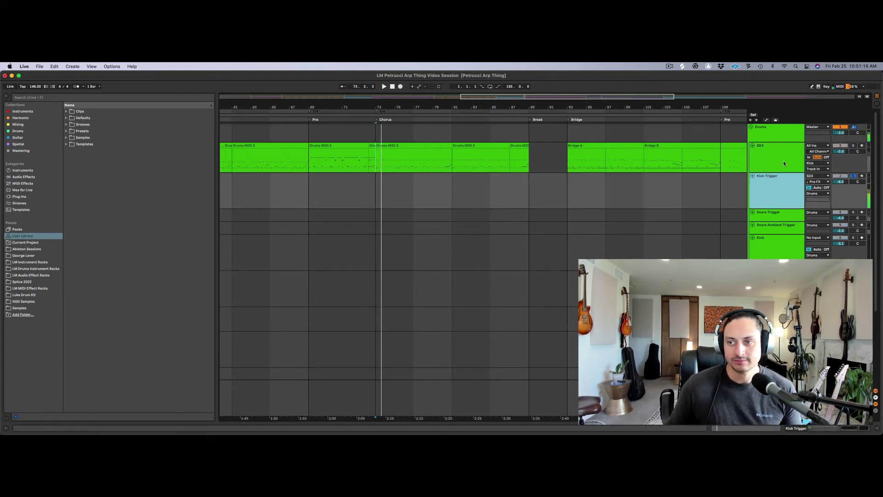
Show the Kick Trigger track's devices and examine the Kick 2 chain's Pitch device and the Kick - Tama WTF sampler
click(782, 161)
double_click(779, 187)
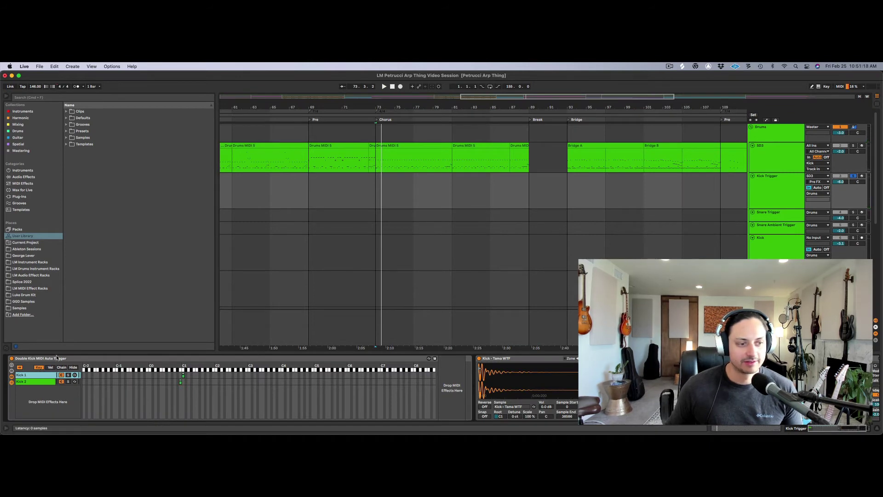
click(27, 383)
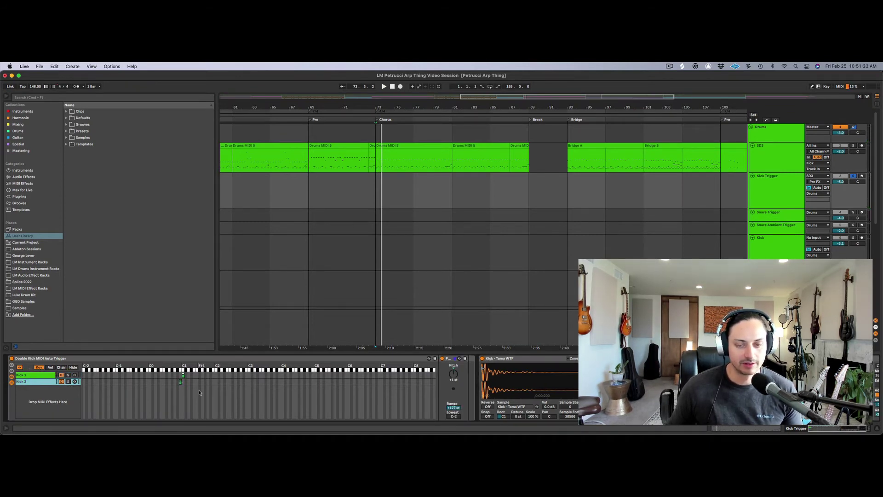
text(2)
click(453, 376)
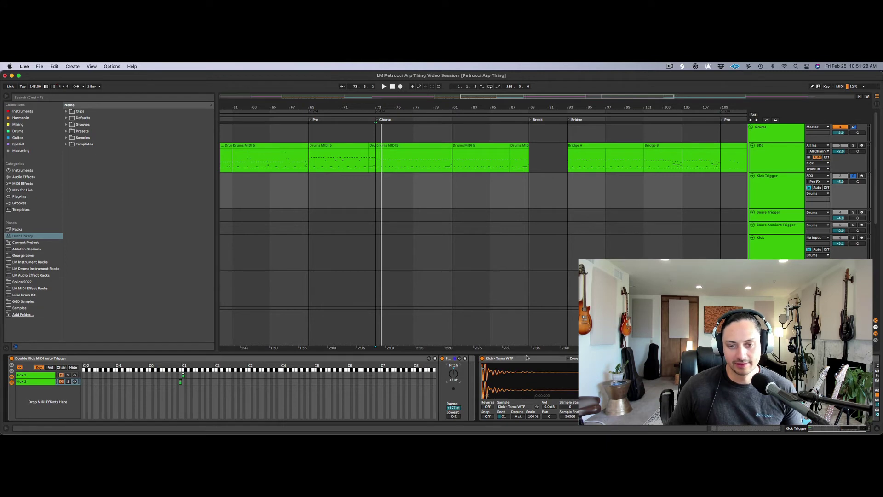
click(542, 380)
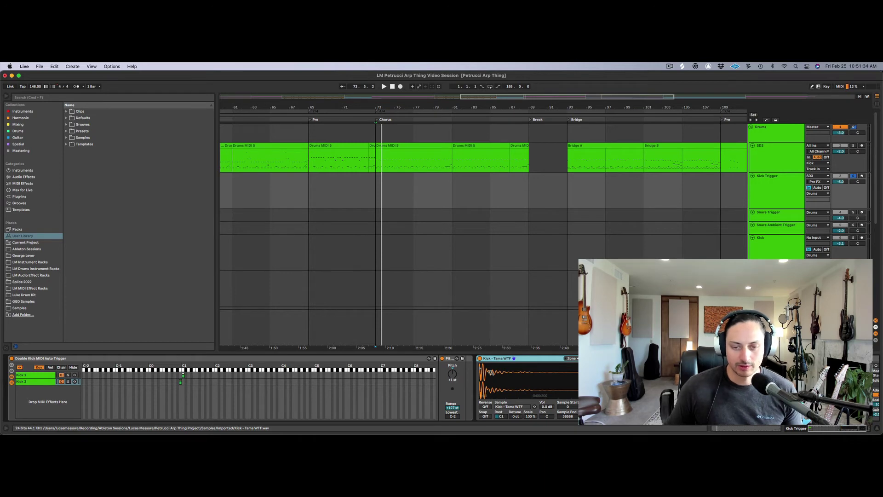
Collapse the Double Kick MIDI Auto Trigger rack and browse the George Lever kick samples as replacements for Kick - Tama WTF
double_click(53, 360)
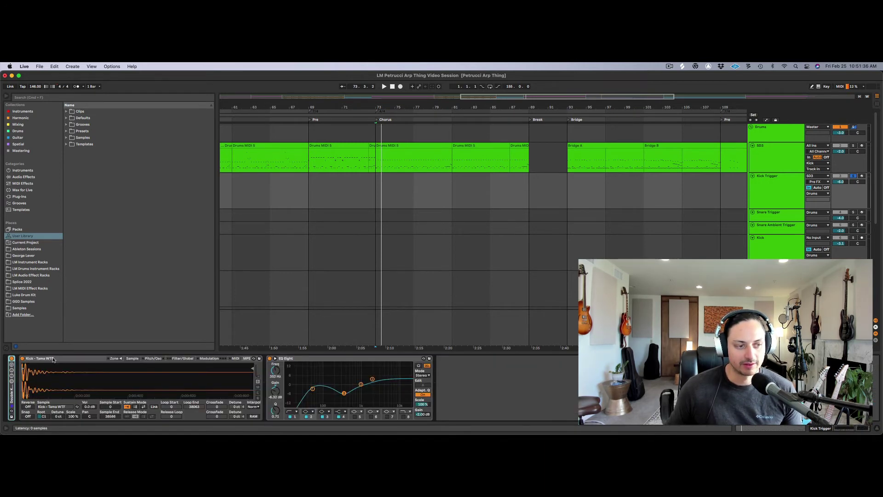
click(76, 360)
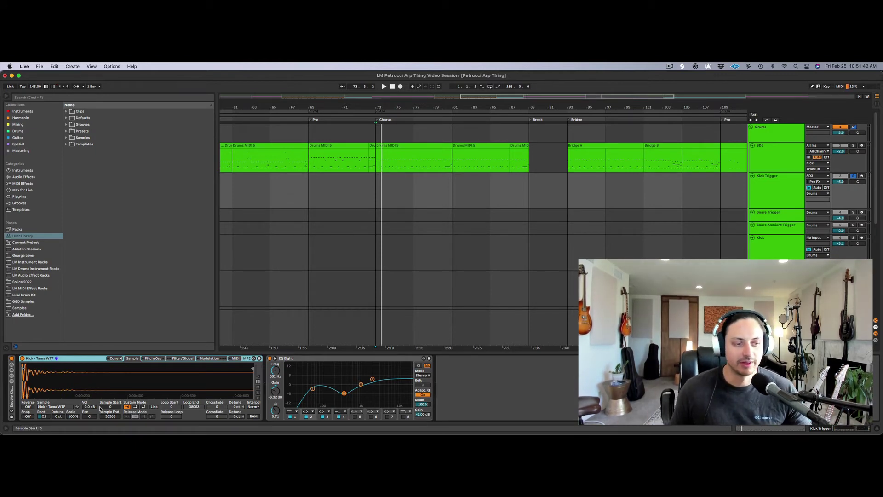
click(78, 407)
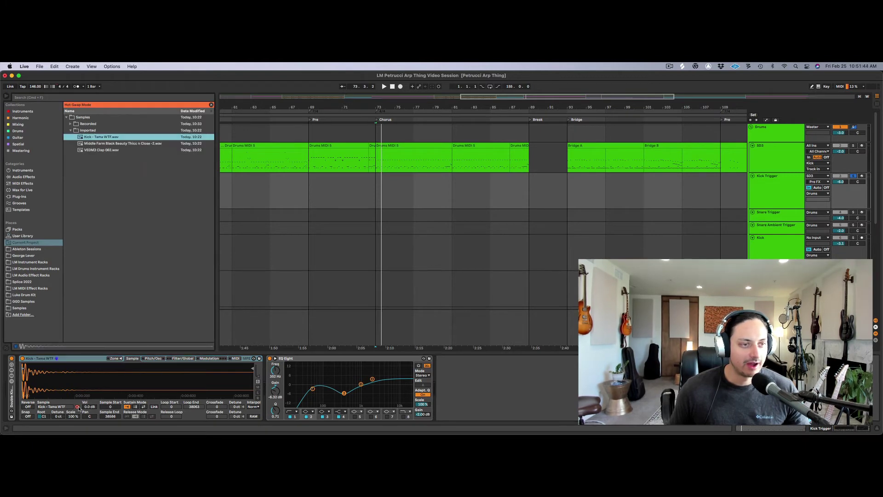
click(23, 255)
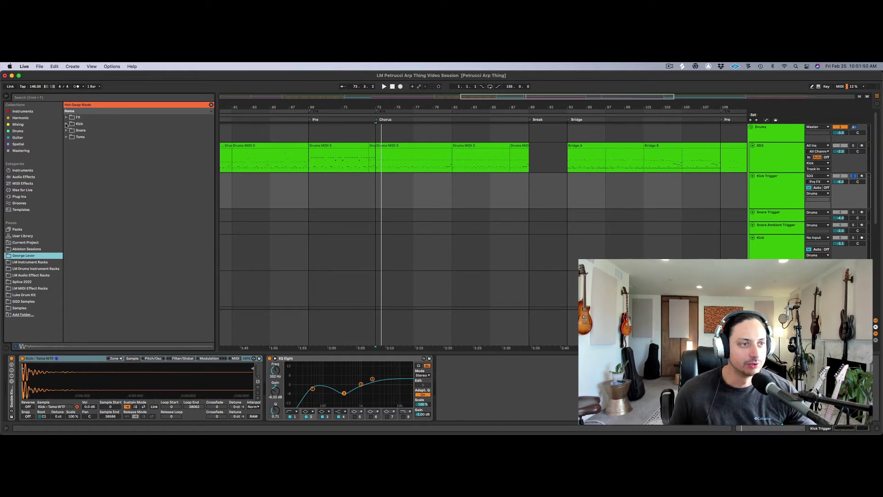
click(66, 124)
click(121, 158)
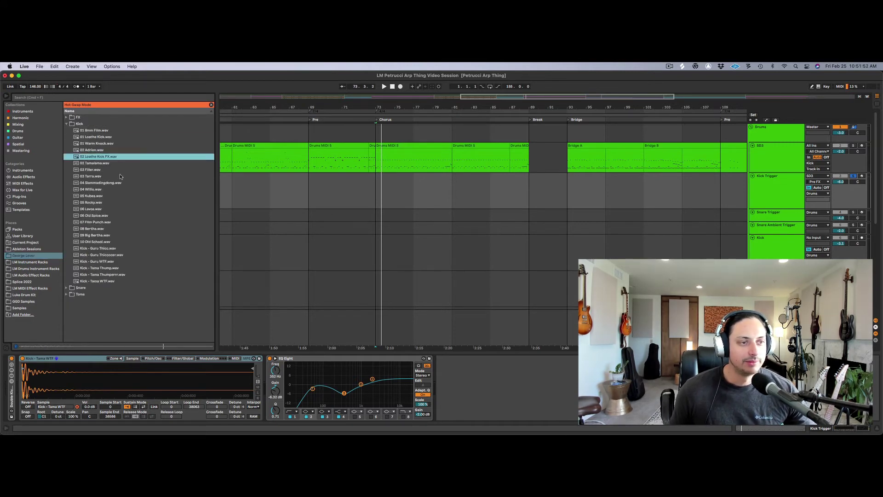
click(124, 177)
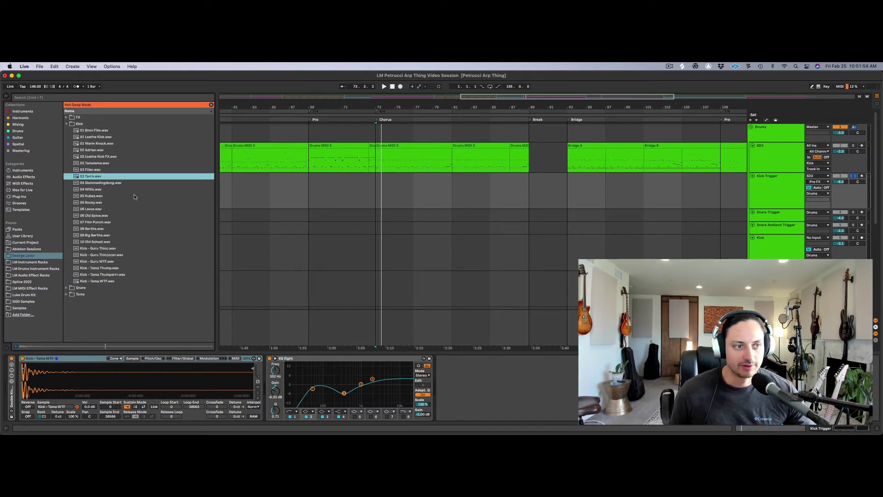
click(66, 124)
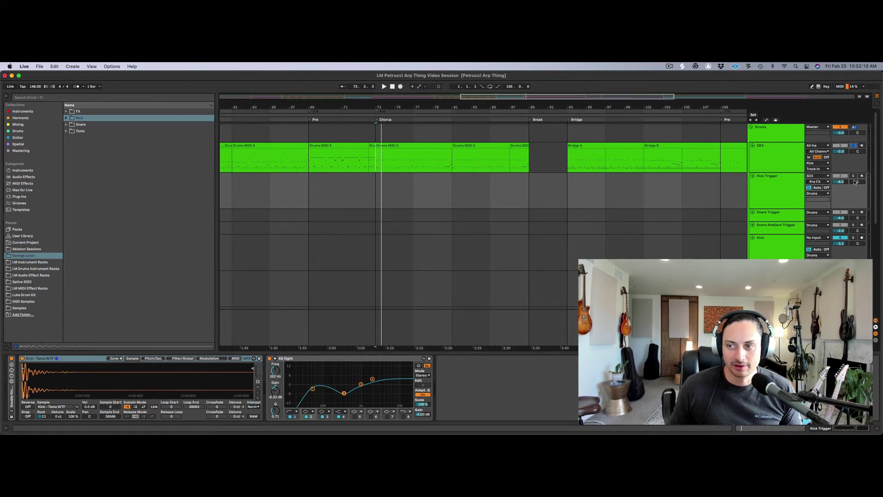
Move the Kick track directly above Kick Trigger and play it soloed, alone and together with Kick Trigger
click(767, 244)
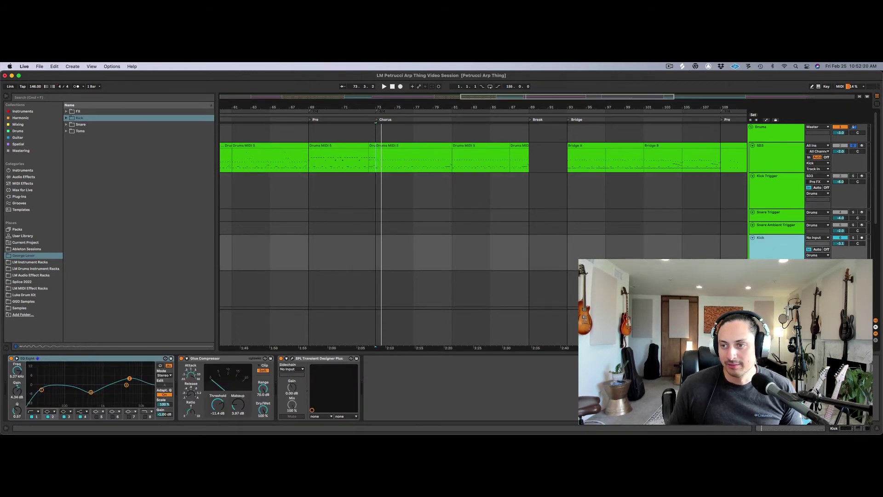
drag(767, 244, 779, 178)
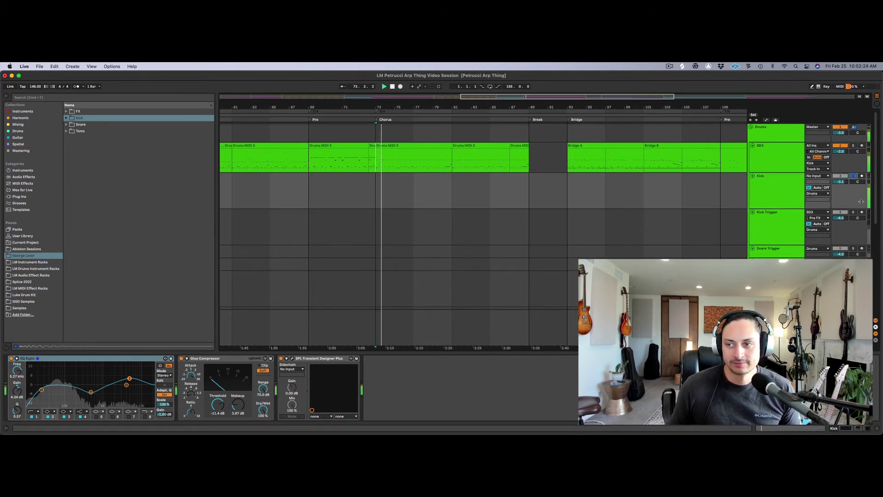
key(space)
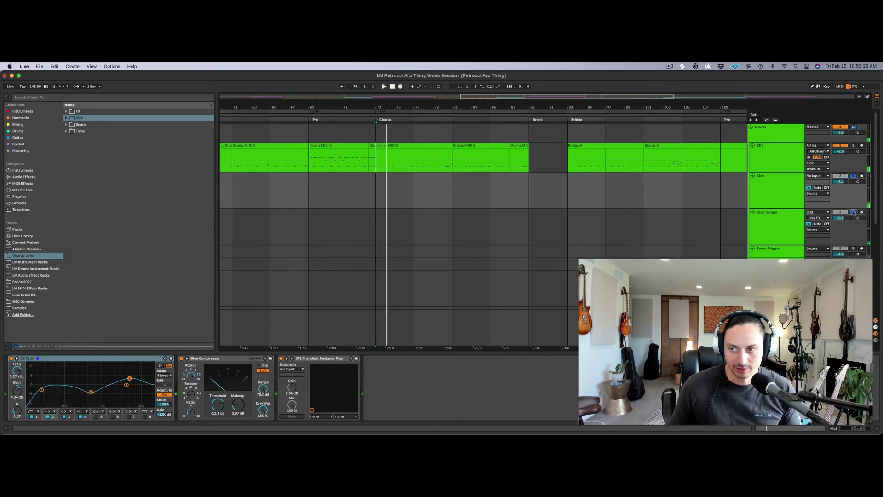
key(space)
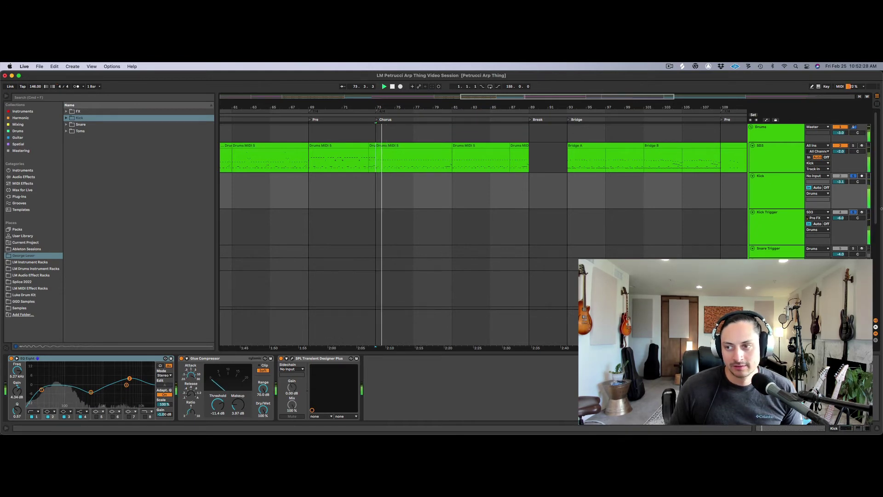
key(space)
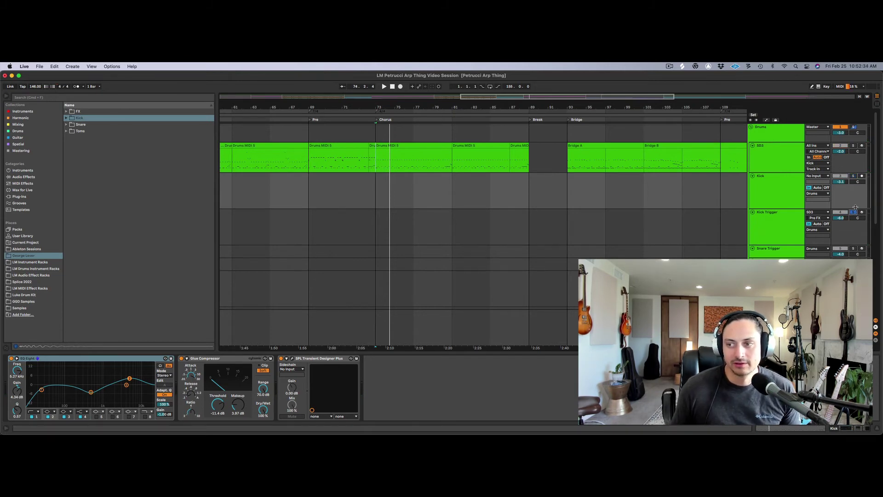
Play the Chorus with only Kick Trigger soloed and examine the root key of its Kick - Tama WTF sampler
key(space)
click(781, 222)
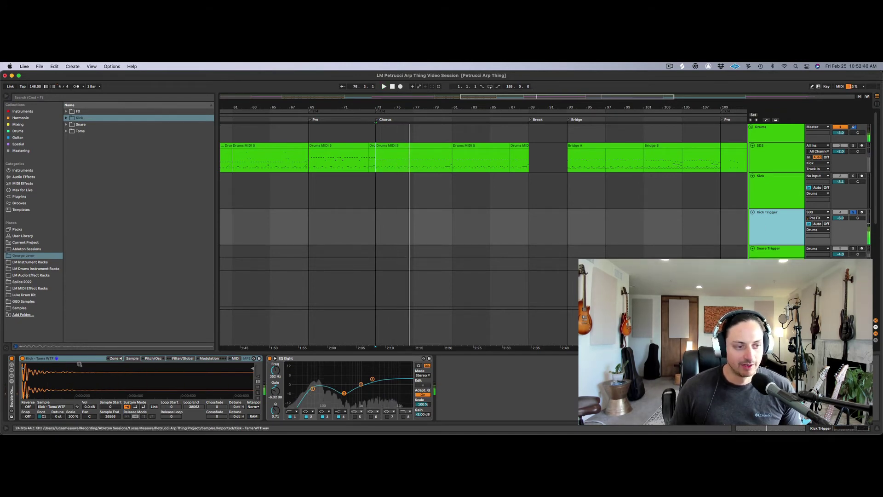
key(space)
click(76, 377)
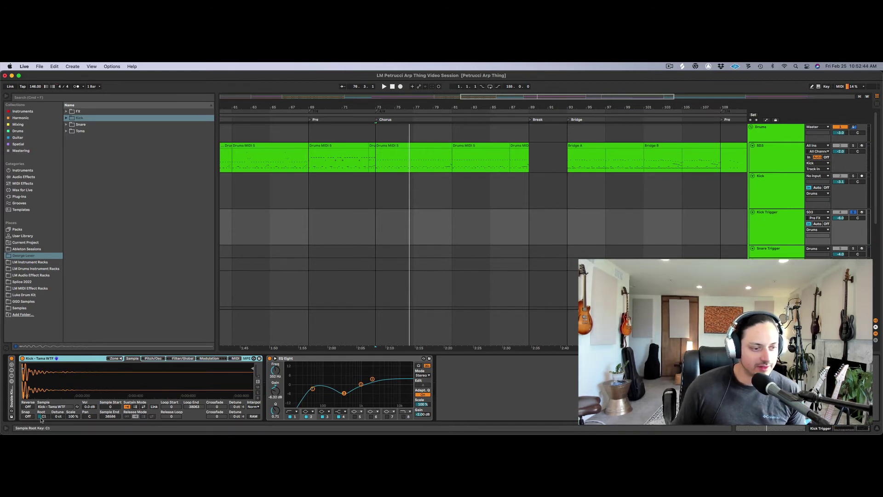
click(44, 416)
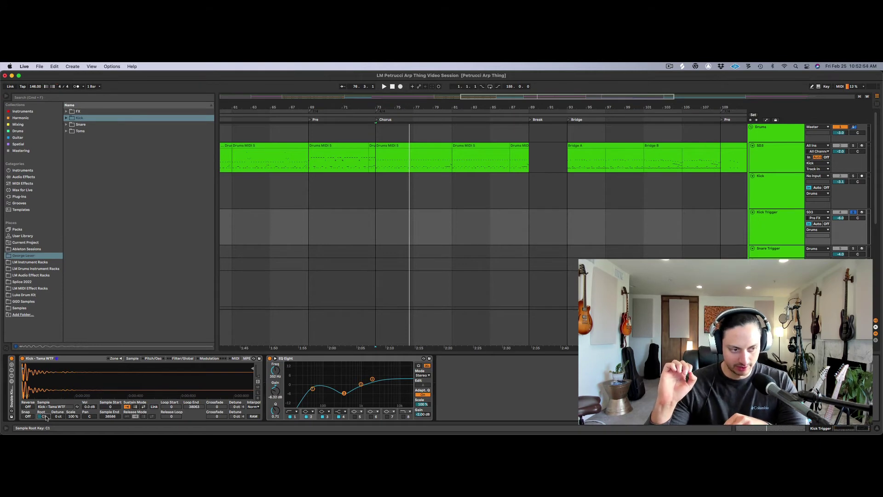
Play the soloed Kick Trigger from bar 73 again and compare the Kick and Kick Trigger tracks' devices
key(space)
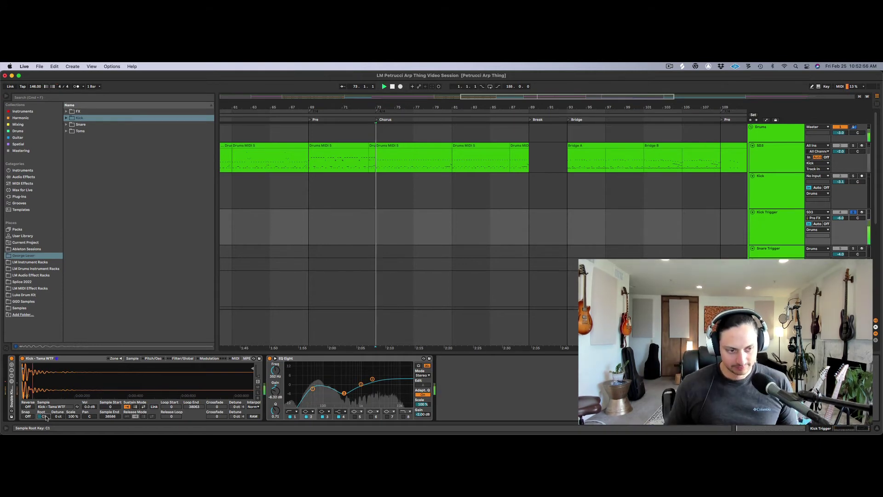
click(777, 165)
click(773, 188)
key(space)
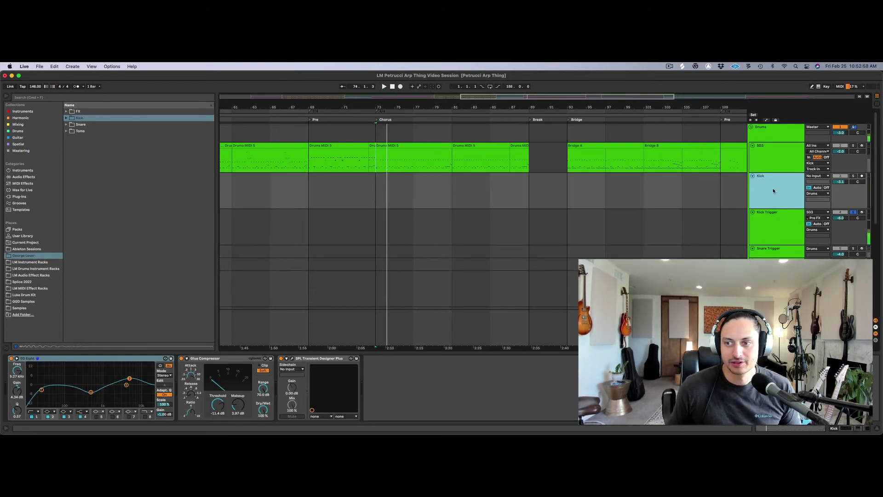
click(787, 217)
scroll(781, 195, down, 3)
scroll(782, 193, up, 3)
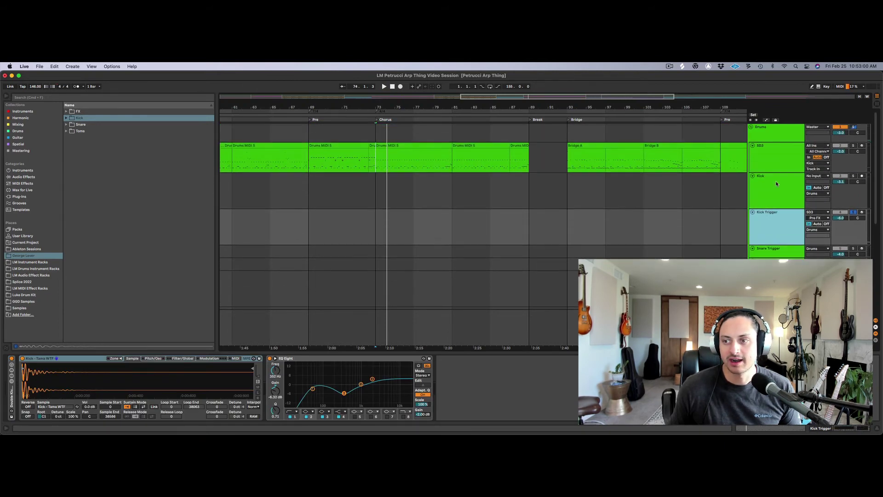
Reopen the Drums group and reduce the SD3, Kick and Kick Trigger tracks to a compact height
click(775, 179)
key(u)
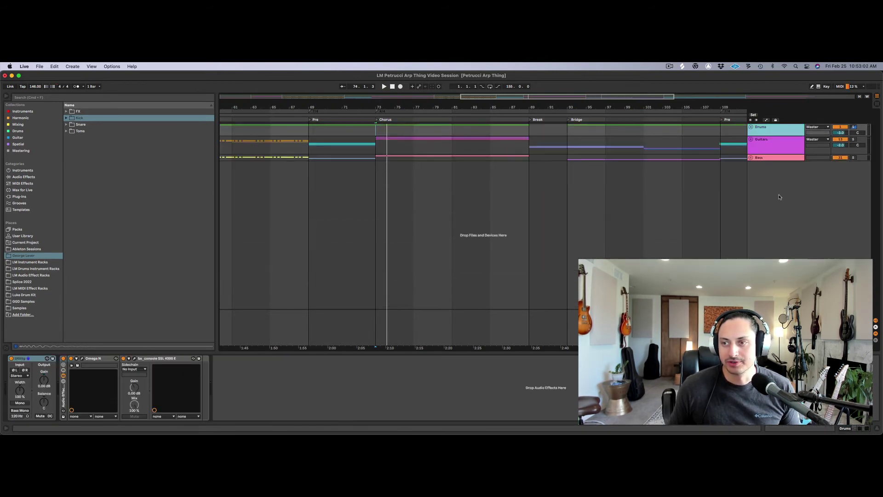
click(751, 126)
click(769, 179)
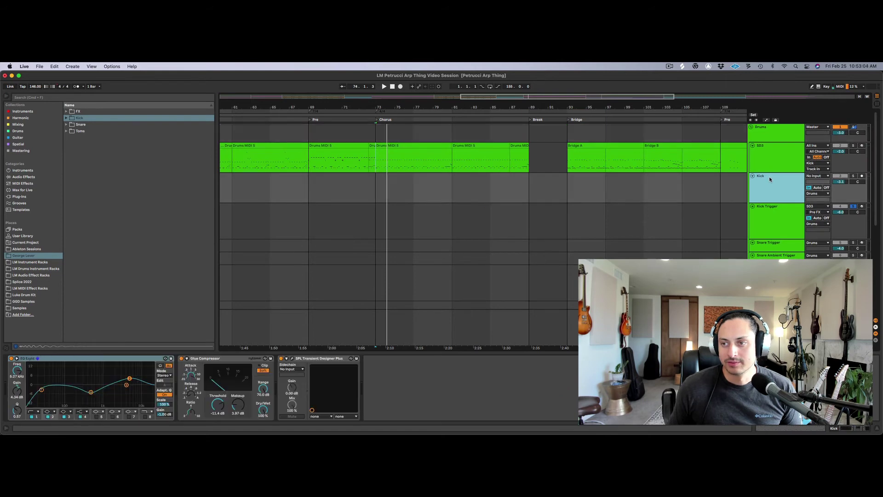
click(771, 156)
shift+click(777, 213)
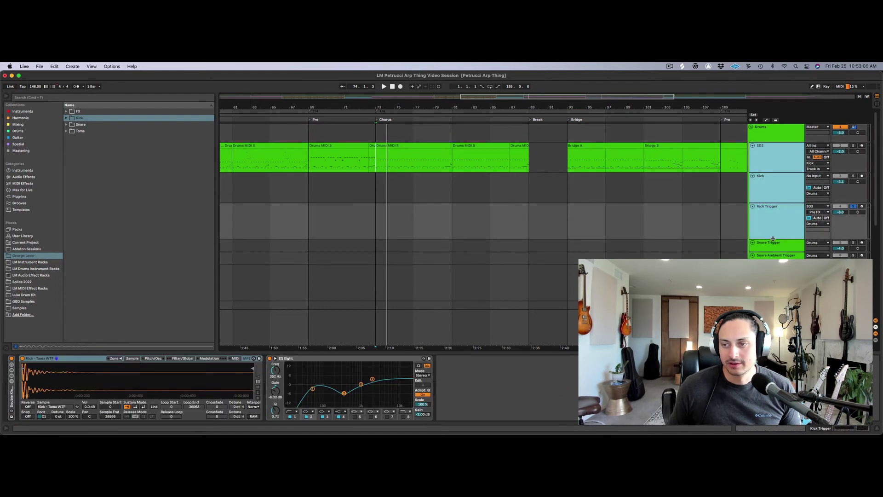
key(alt+u)
Move the Snare track directly above Snare Trigger and play the Chorus with only Snare soloed
click(769, 194)
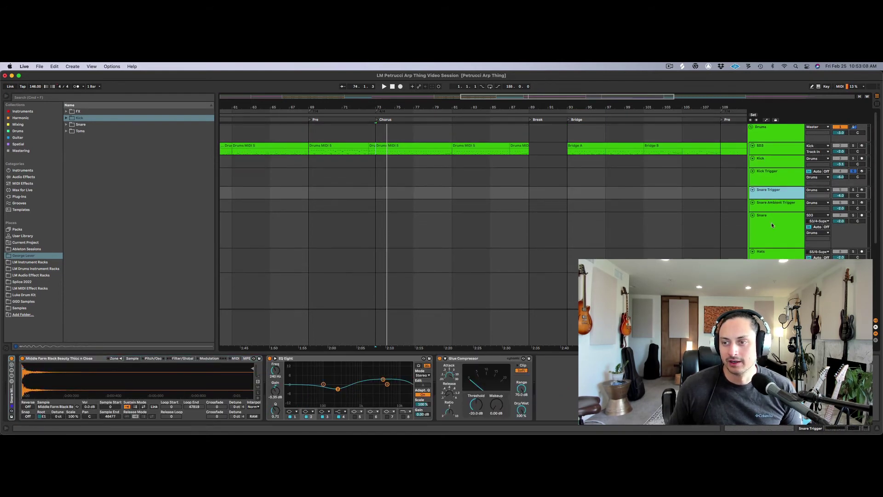
drag(771, 225, 778, 190)
click(854, 190)
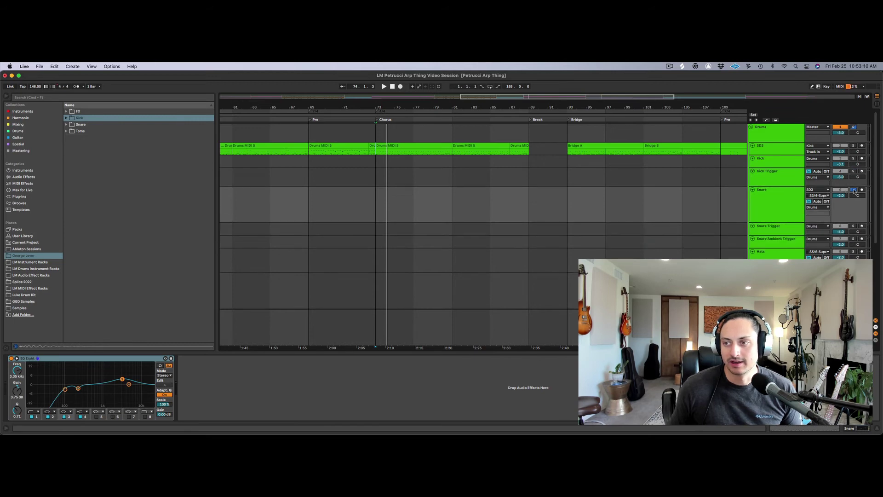
key(space)
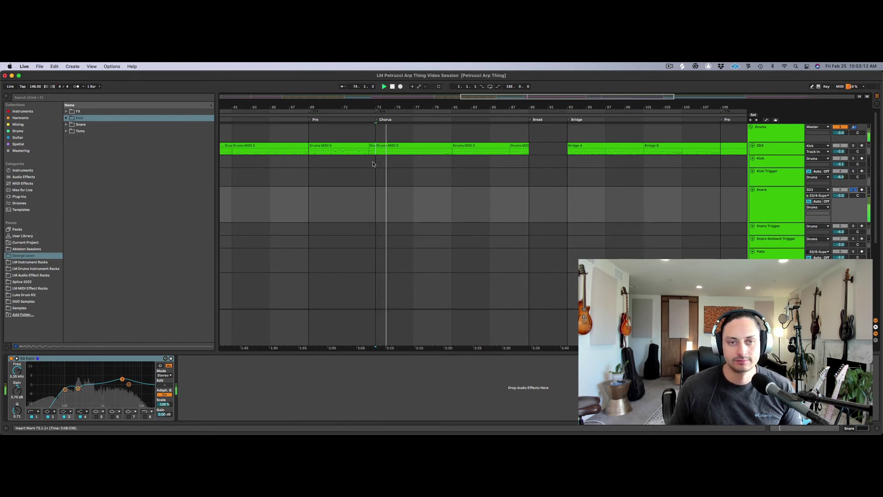
scroll(387, 164, left, 3)
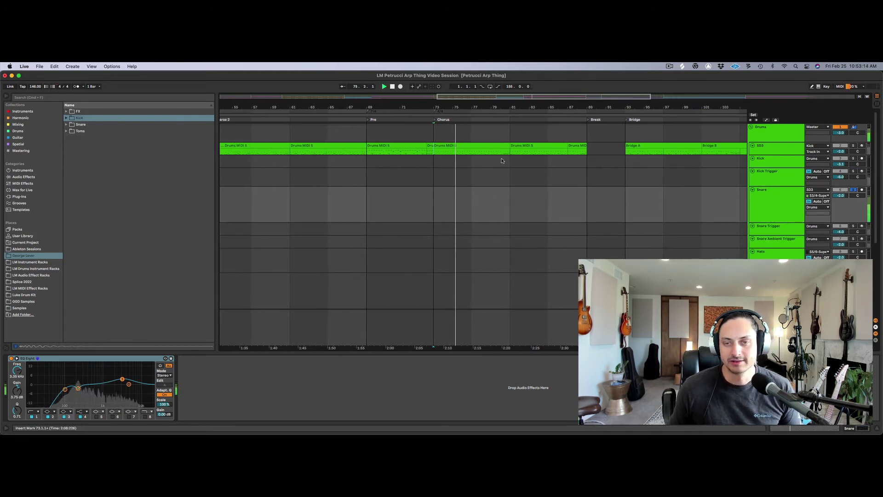
Expand the Snare MIDI Auto Trigger rack on Snare Trigger and locate the MIDI Effect Rack among the browser's MIDI effects
click(778, 232)
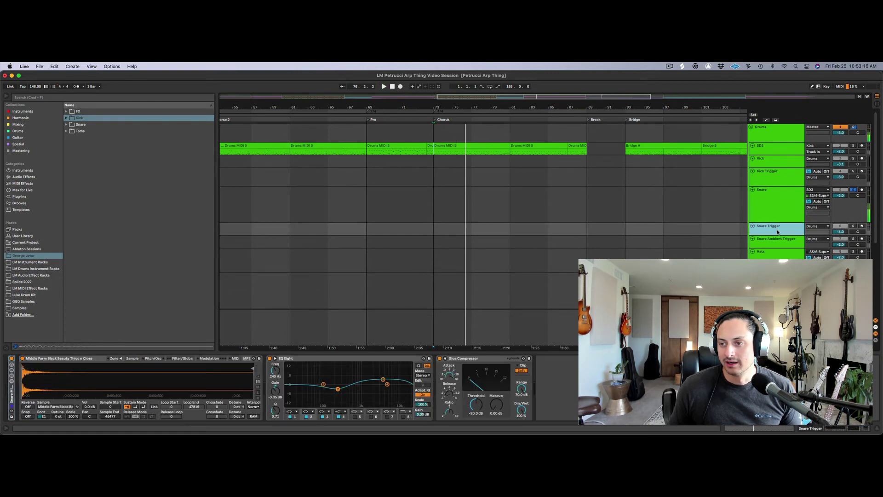
double_click(12, 397)
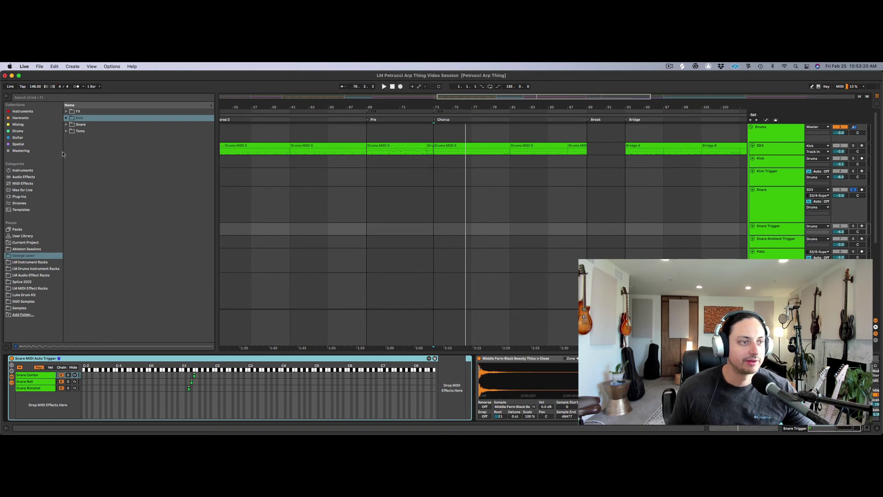
click(36, 183)
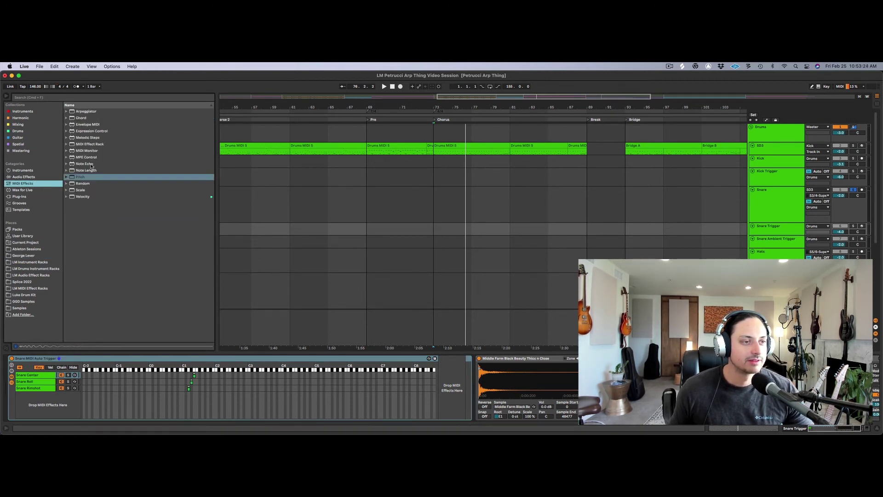
click(99, 145)
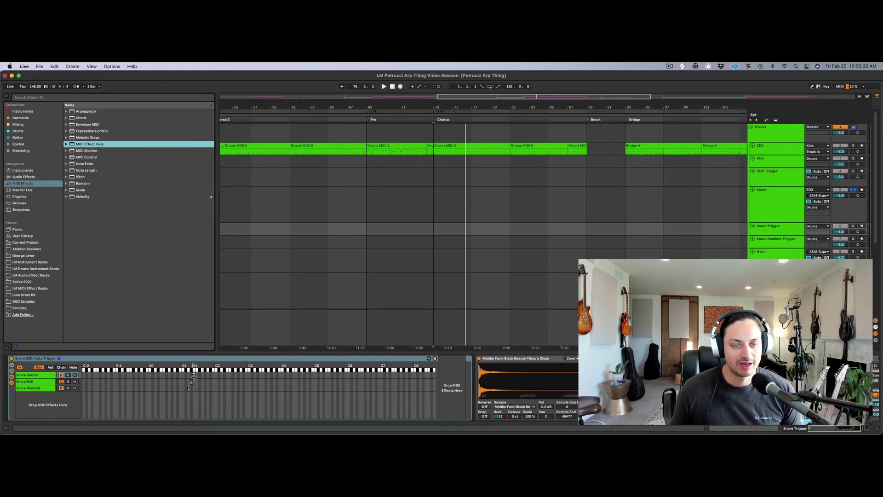
Open SD3's drum clip in the Pre section and audition its Snare Center, Snare Roll and Snare Rimshot notes
double_click(394, 145)
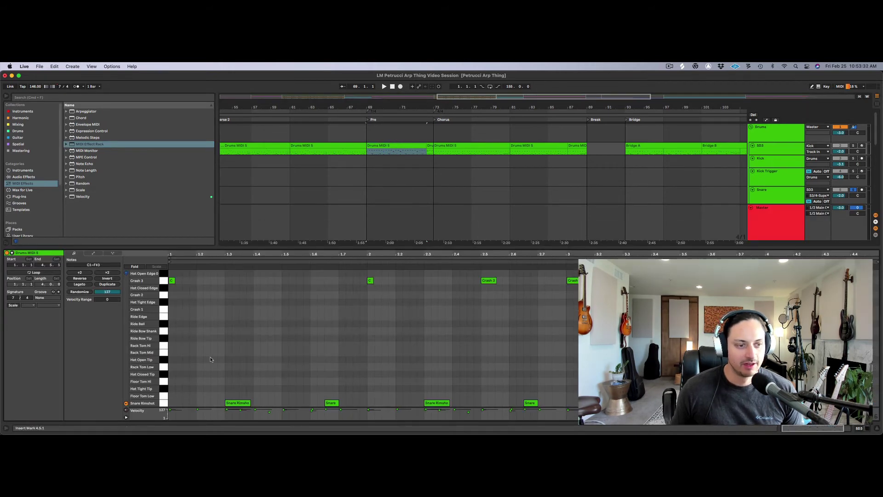
scroll(210, 360, down, 3)
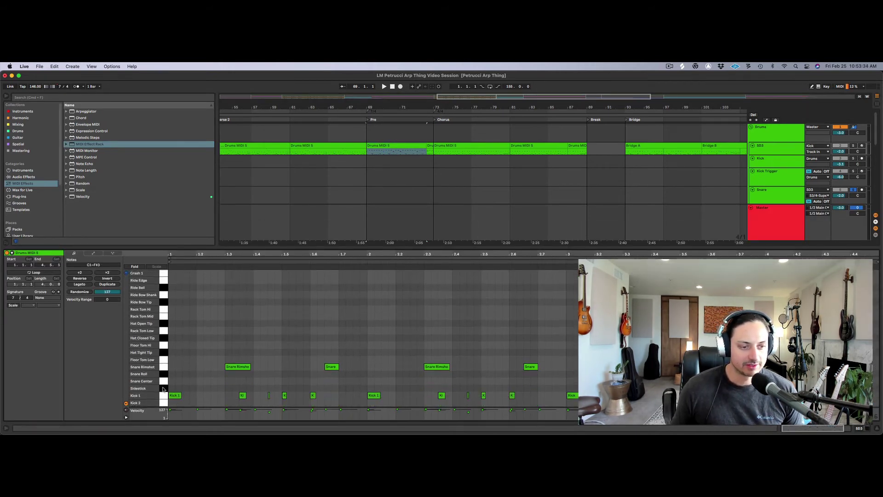
click(164, 390)
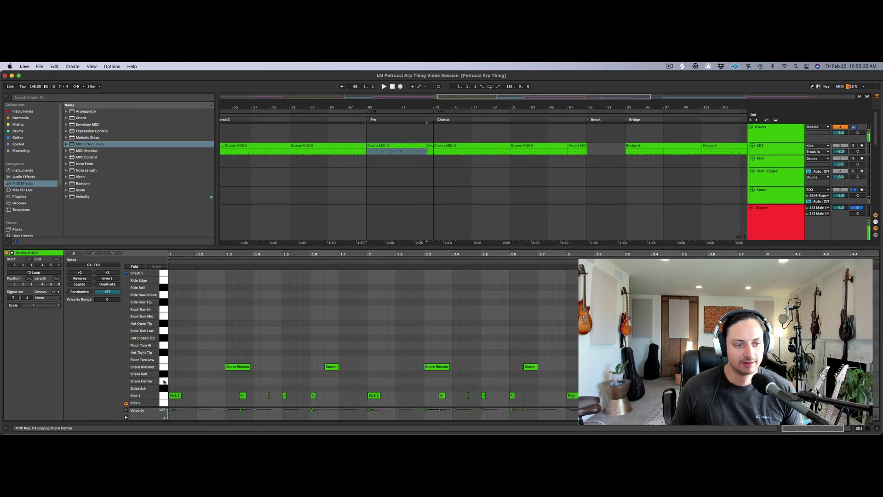
click(164, 381)
click(164, 374)
click(163, 367)
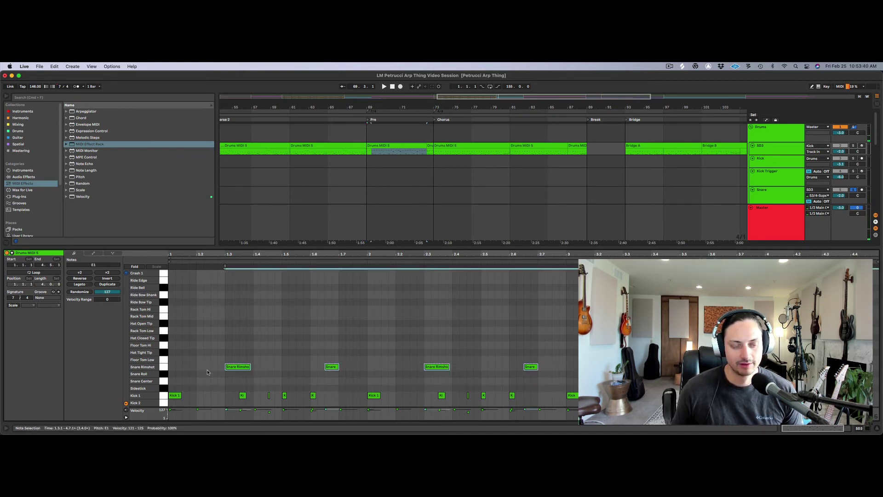
click(165, 389)
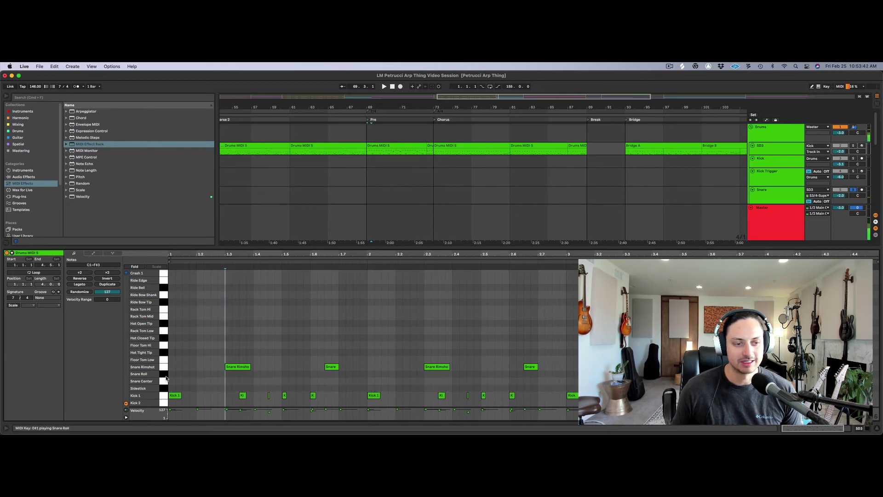
click(164, 367)
Return to Snare Trigger and examine the key zones and Pitch devices of its Snare Rimshot, Snare Roll and Snare Center chains
click(793, 175)
click(774, 189)
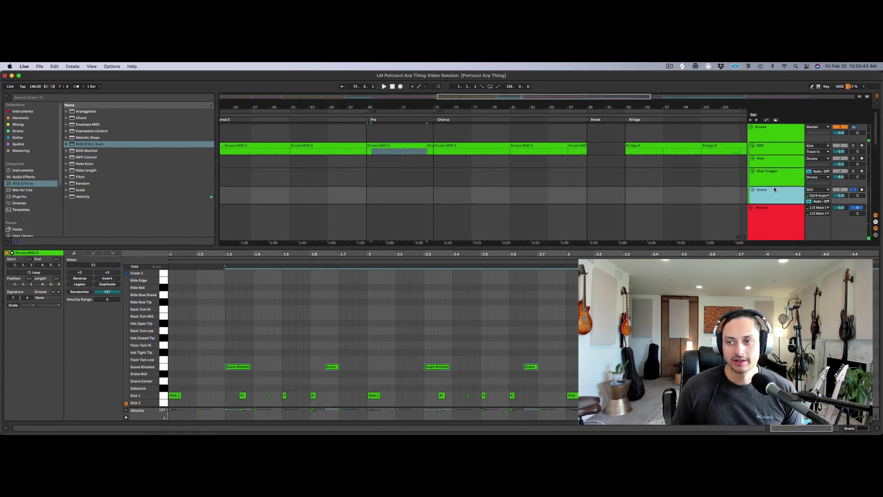
click(773, 228)
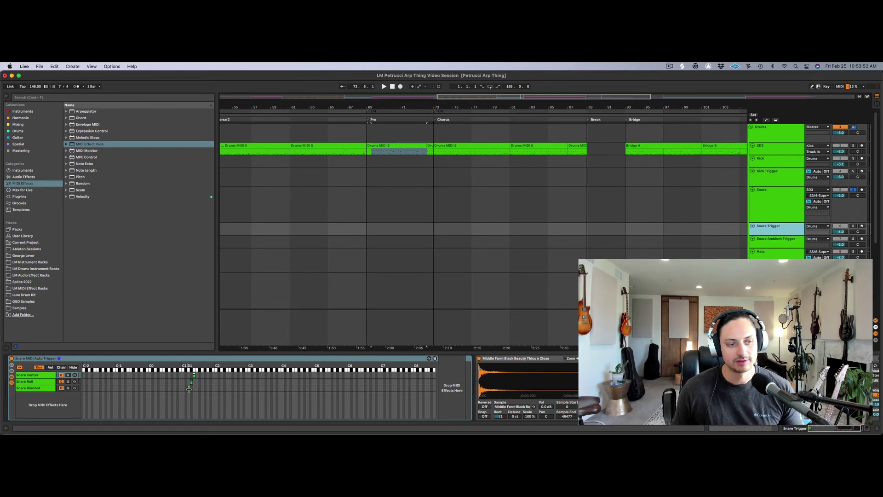
click(33, 388)
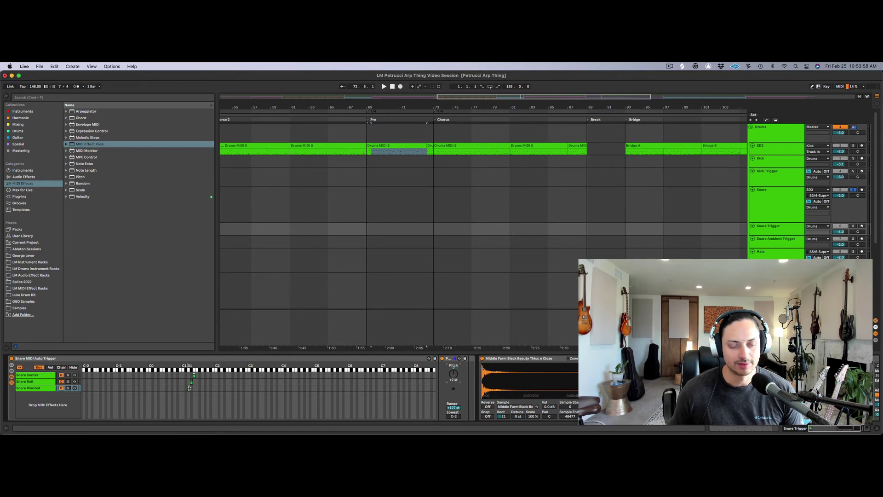
click(35, 383)
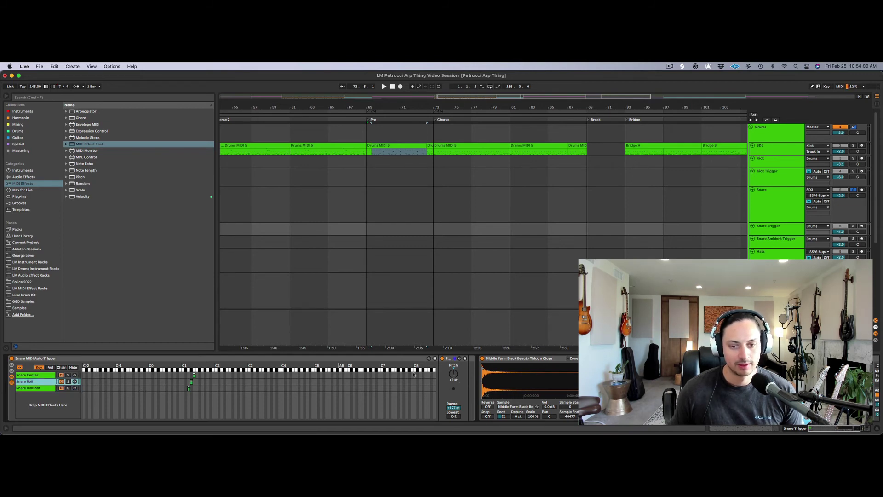
click(43, 376)
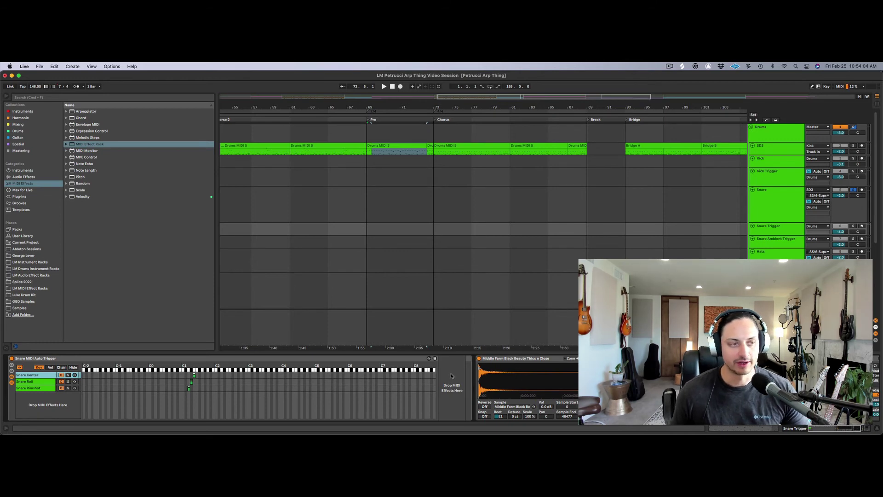
click(27, 382)
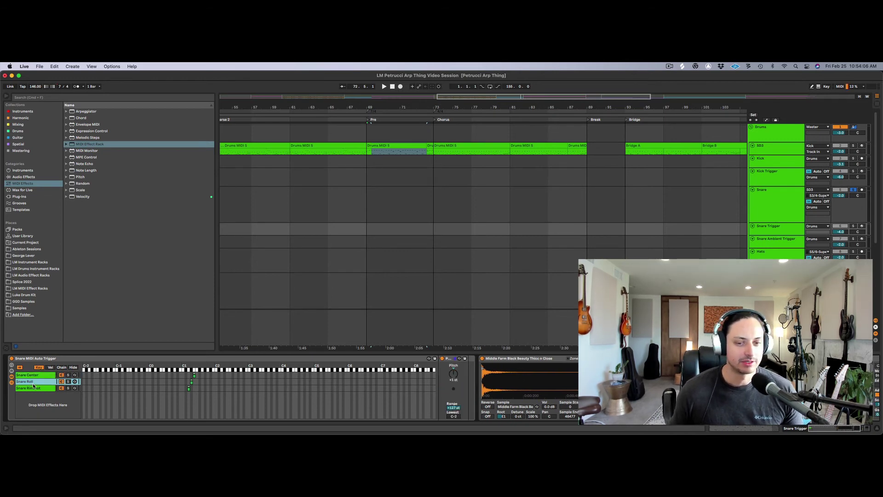
Select the Pitch device in the Snare Roll chain and locate the Pitch effect among the browser's MIDI effects
click(450, 358)
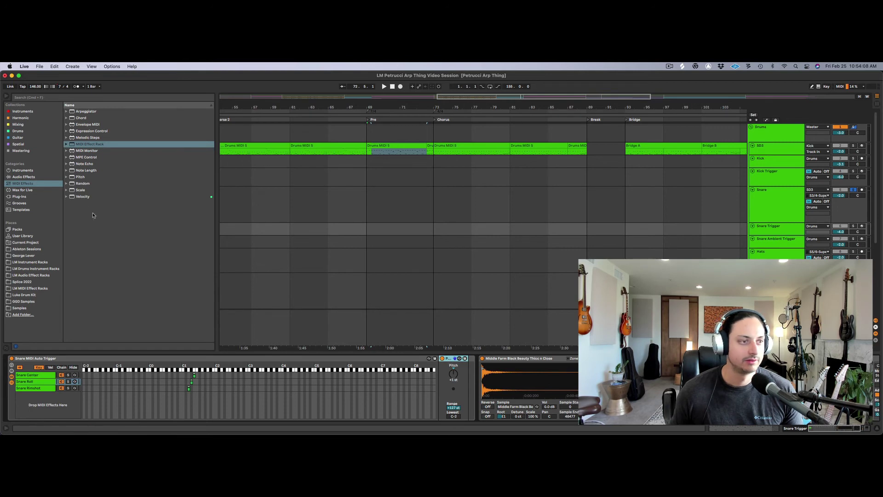
click(20, 196)
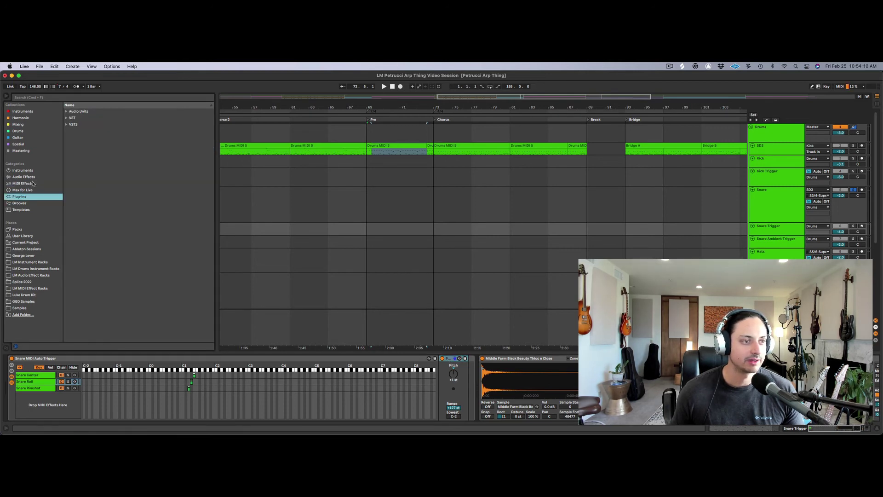
click(32, 183)
click(87, 176)
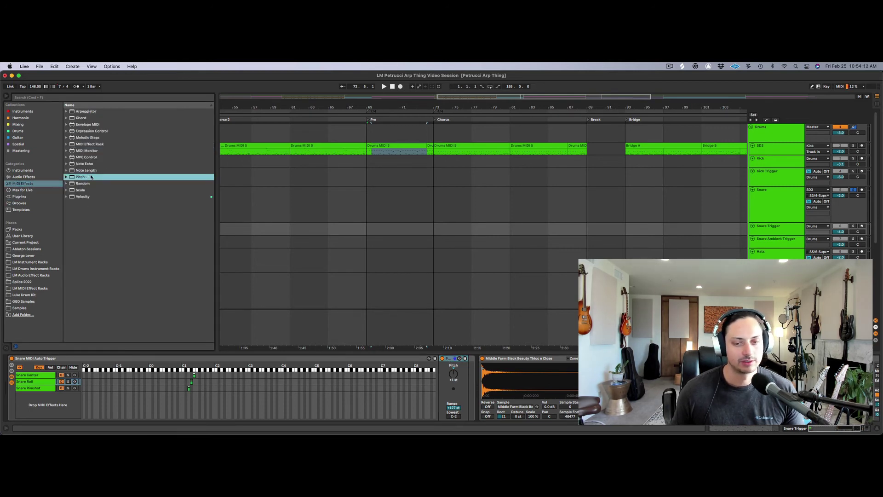
Compare the Snare Center and Snare Rimshot chains and examine the root key of the Middle Farm Black Beauty sampler
click(84, 376)
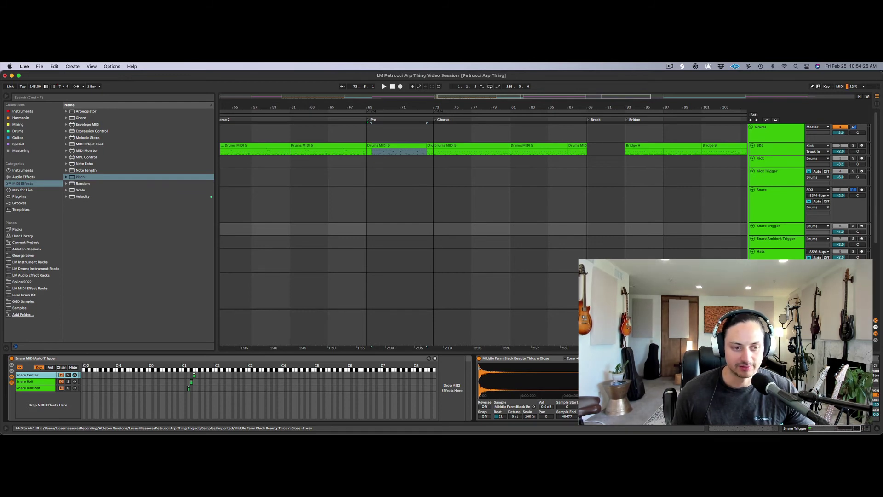
click(35, 389)
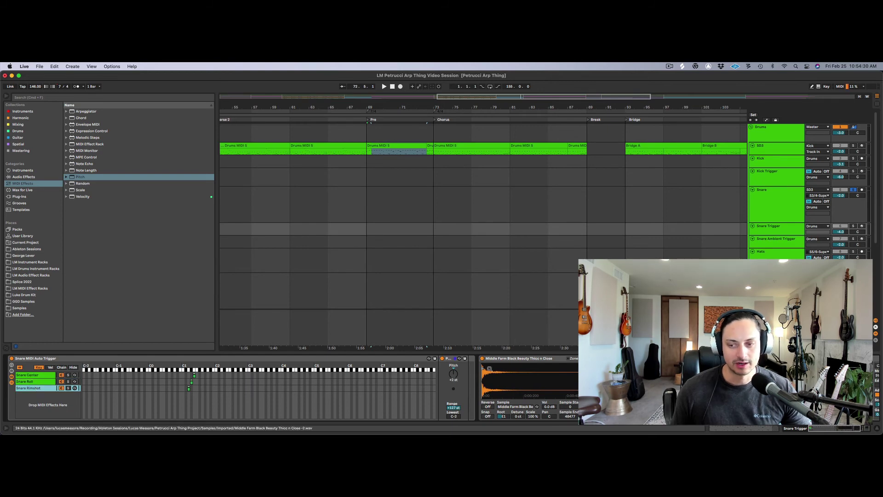
scroll(492, 366, right, 5)
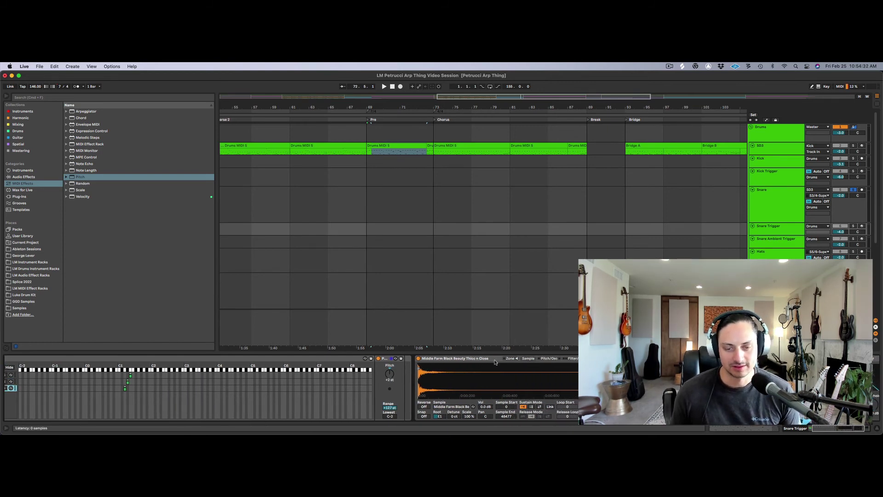
scroll(496, 362, right, 5)
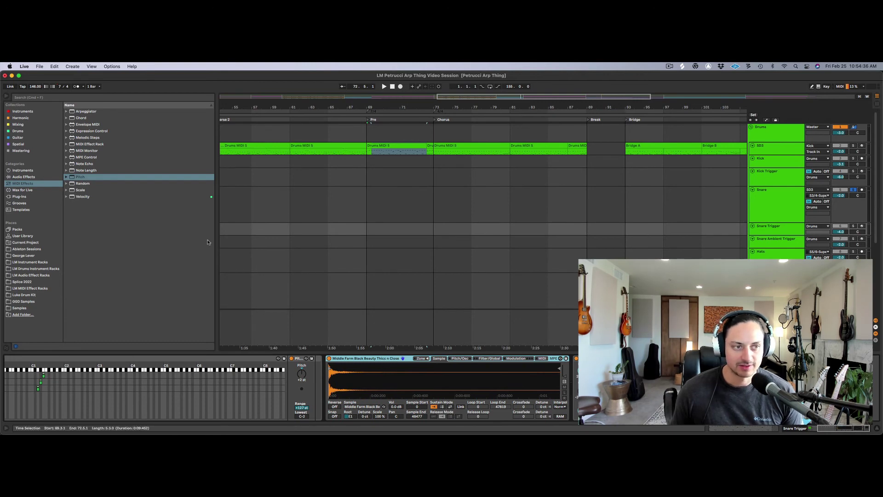
click(349, 416)
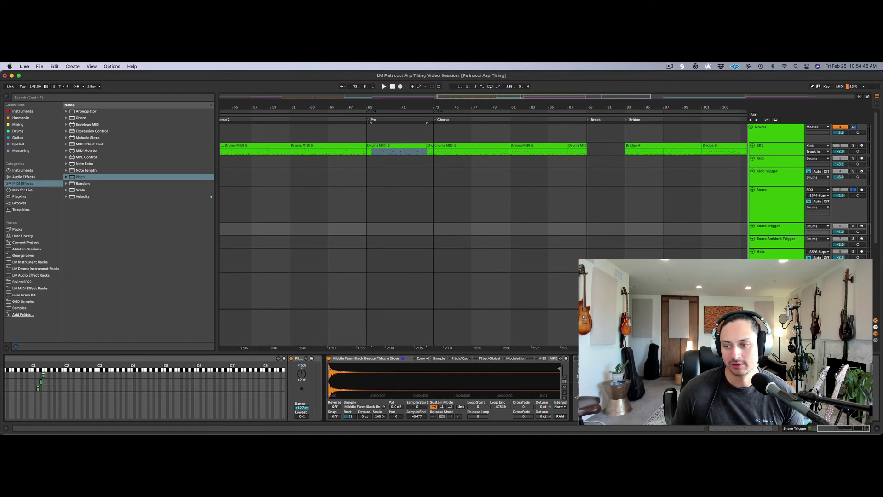
Play the Pre section with Snare soloed, and again with only Snare Trigger soloed
click(778, 182)
click(773, 190)
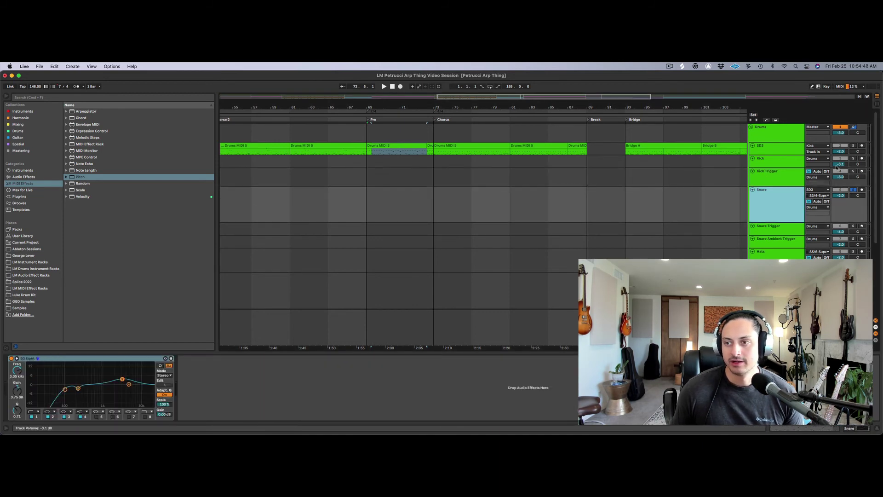
key(space)
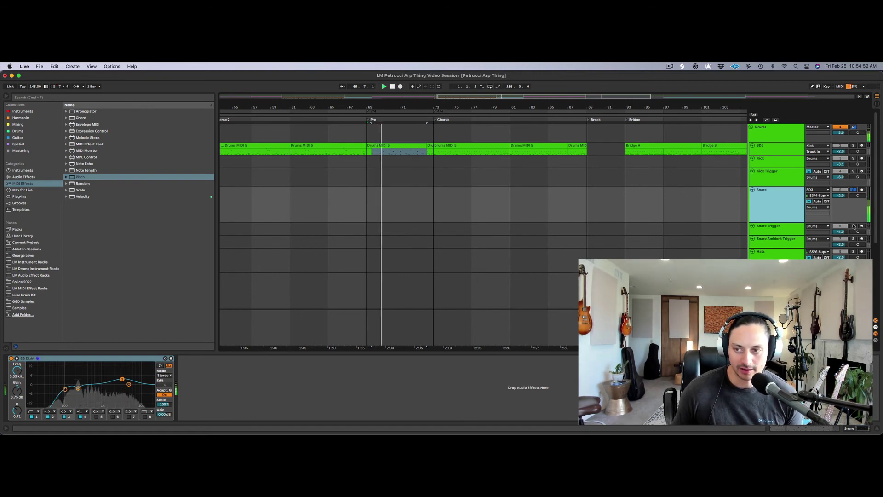
super+click(853, 227)
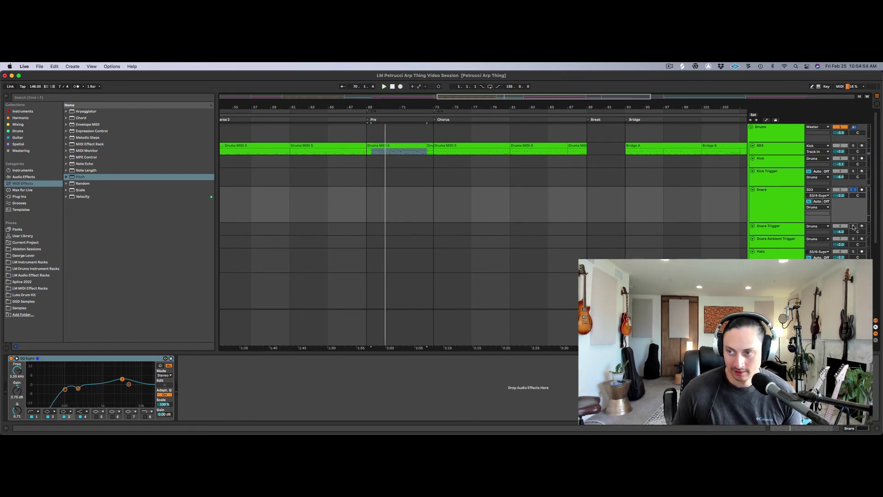
key(space)
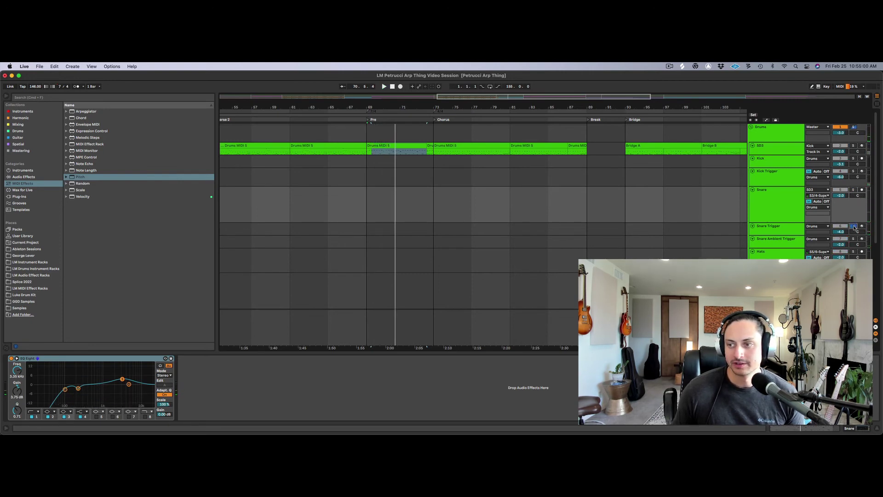
key(space)
key(space)
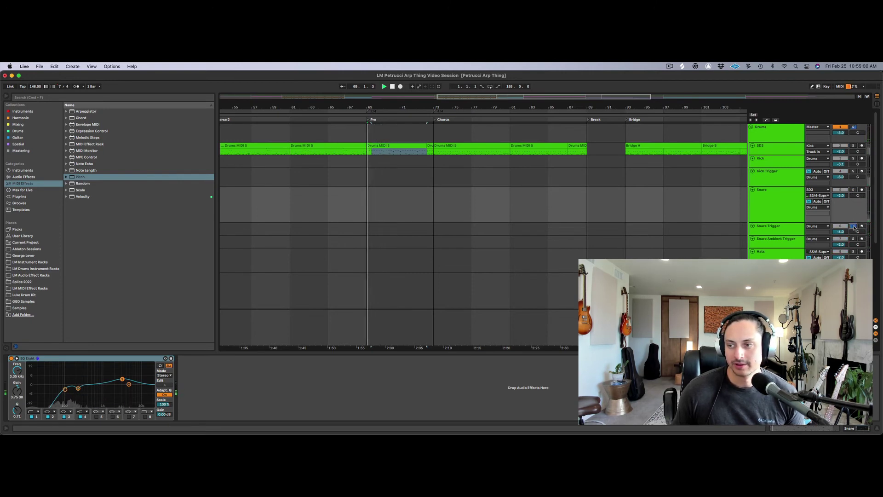
Solo Snare, Snare Trigger and Snare Ambient Trigger together, and show the clap sample in Snare Ambient Trigger's sampler
click(853, 190)
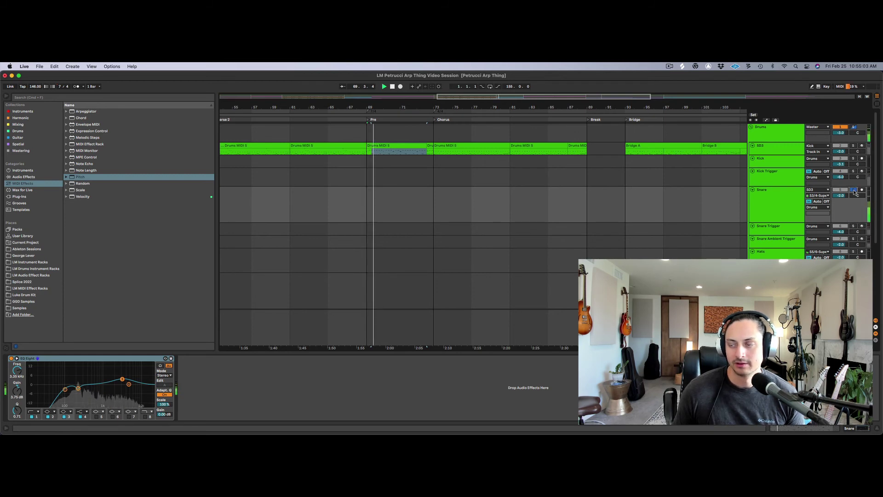
click(853, 226)
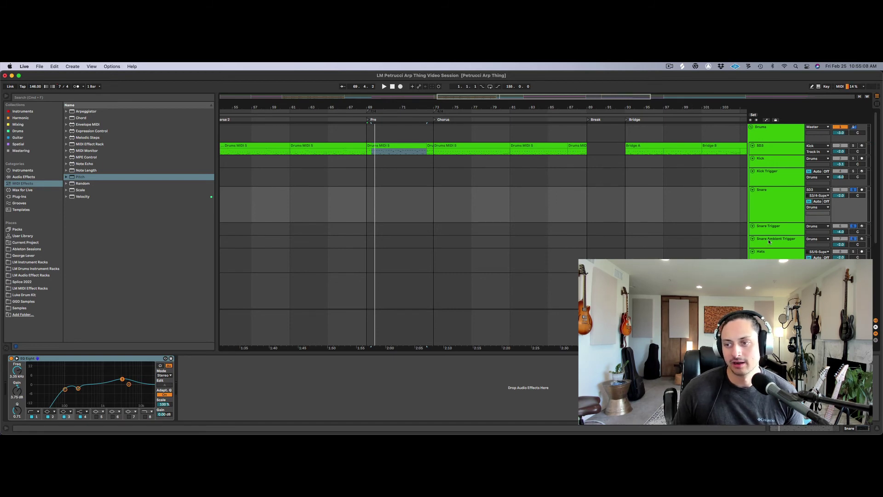
click(769, 242)
drag(776, 246, 775, 260)
scroll(769, 209, down, 1)
click(768, 208)
click(775, 232)
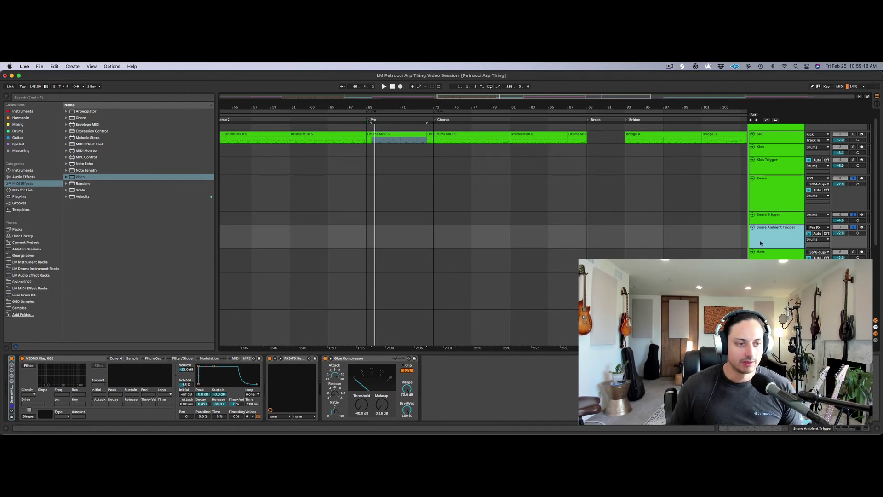
click(133, 358)
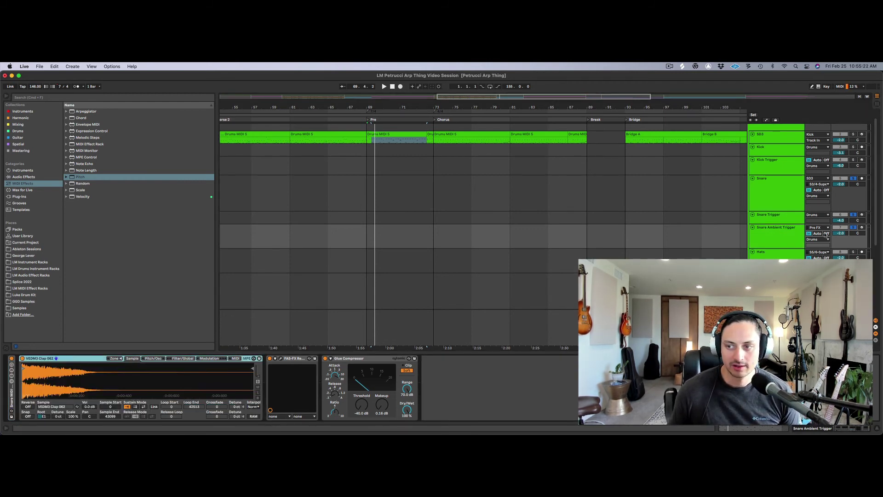
Play the Pre section with only Snare Ambient Trigger soloed, and again with Snare and Snare Trigger soloed too
click(853, 228)
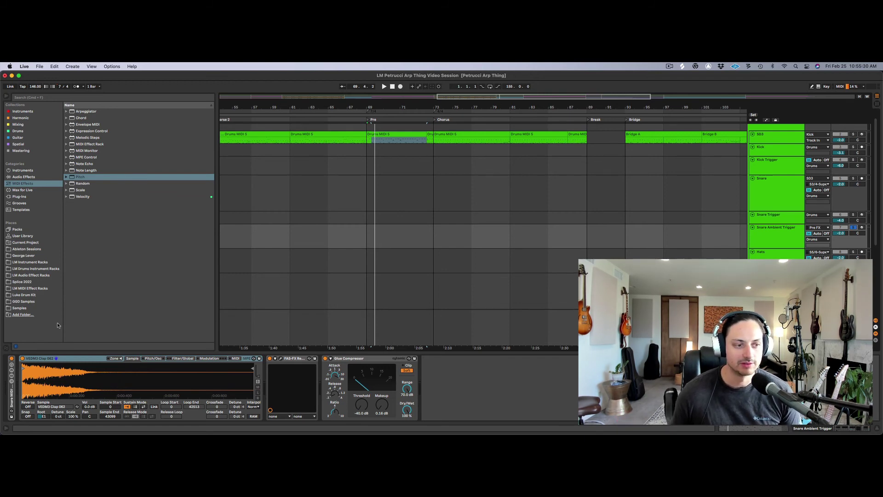
key(space)
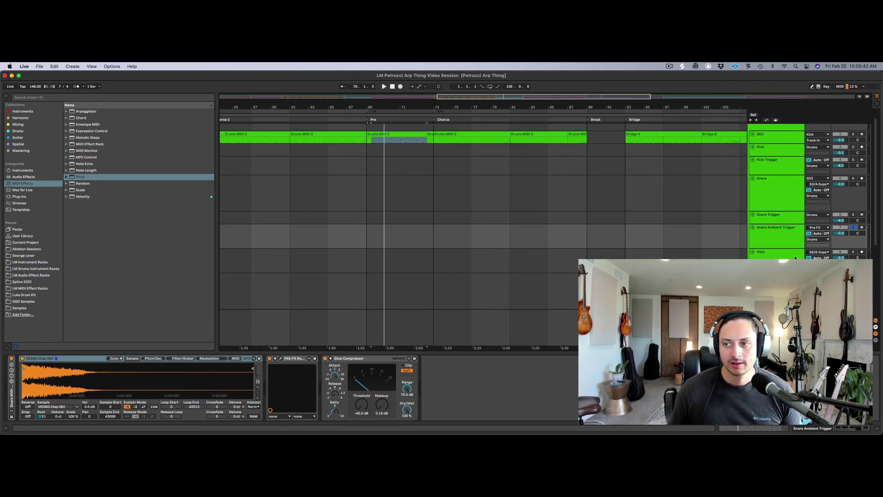
click(853, 215)
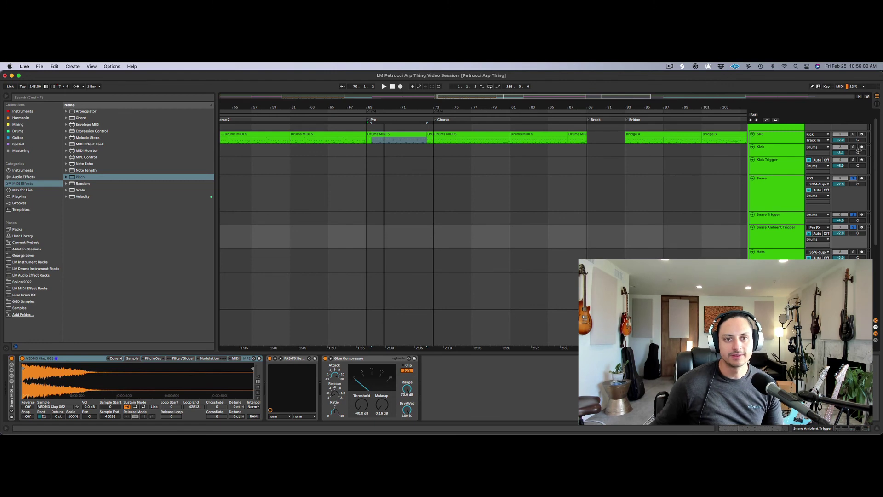
click(378, 194)
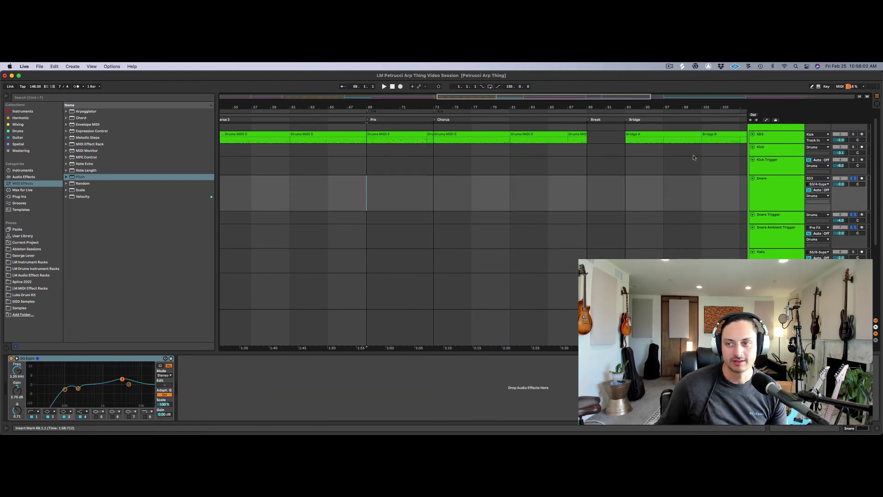
key(space)
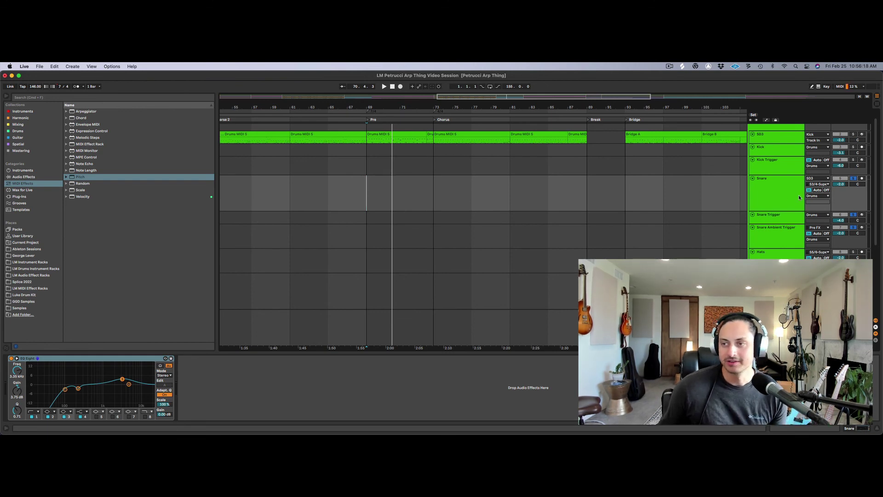
Solo the whole Drums group and play it from the start of the Pre section
click(776, 204)
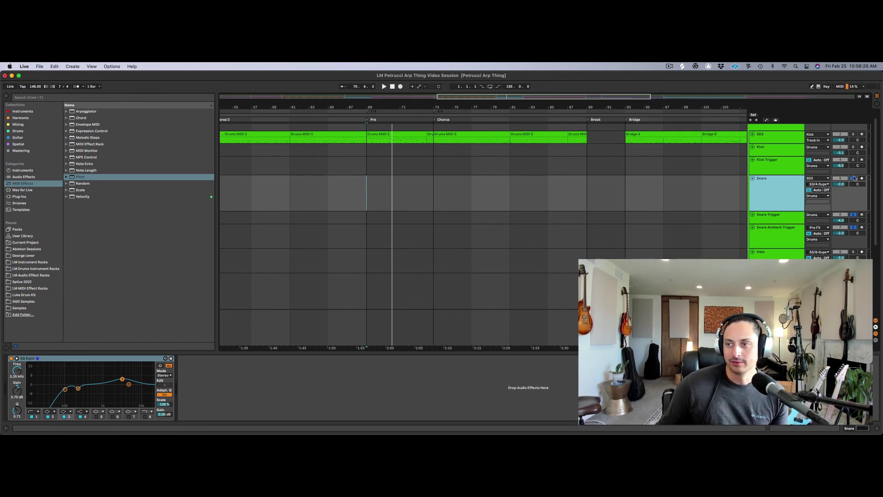
scroll(825, 177, up, 1)
click(853, 127)
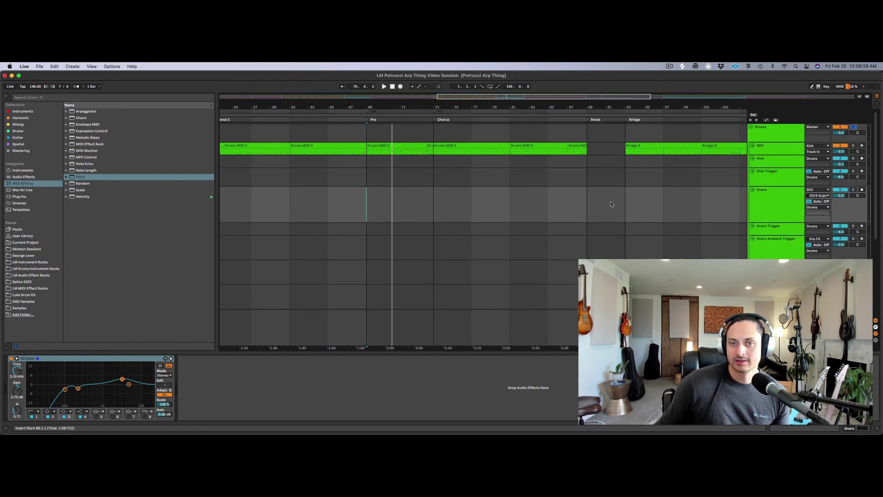
key(space)
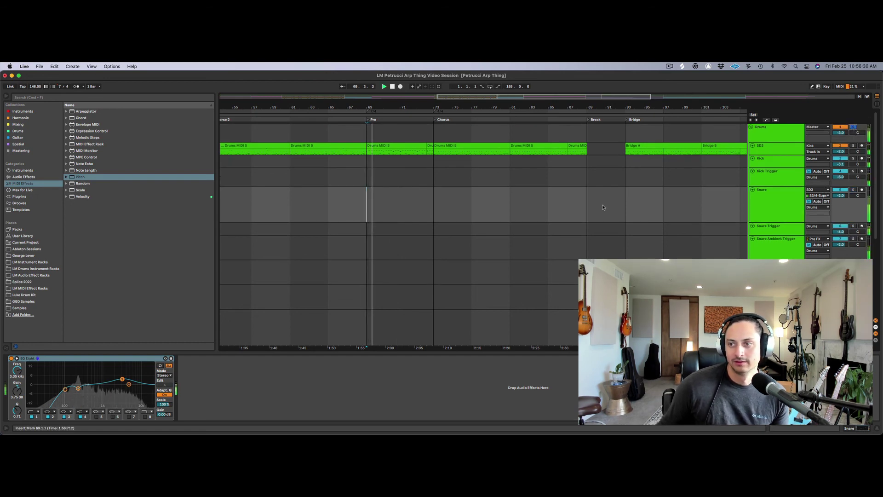
scroll(603, 204, down, 3)
scroll(600, 203, up, 3)
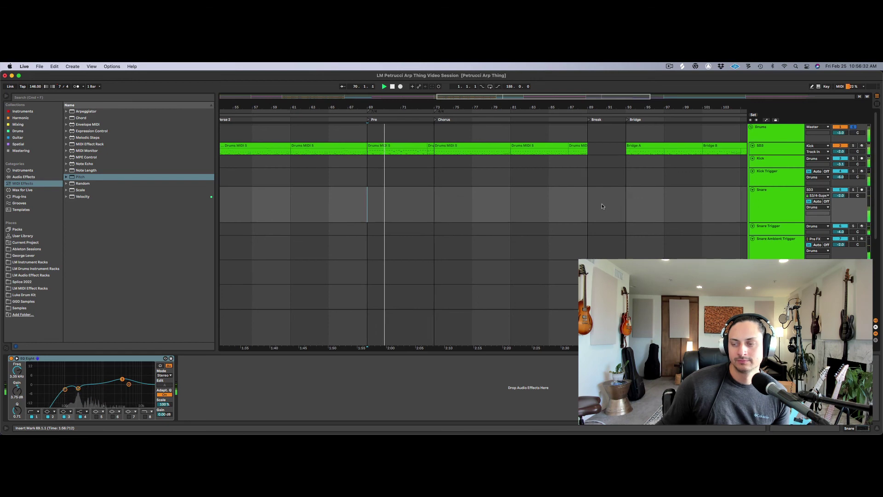
Switch Snare Ambient Trigger off and on again during playback, and set its volume to -4.0 dB
click(793, 242)
click(840, 239)
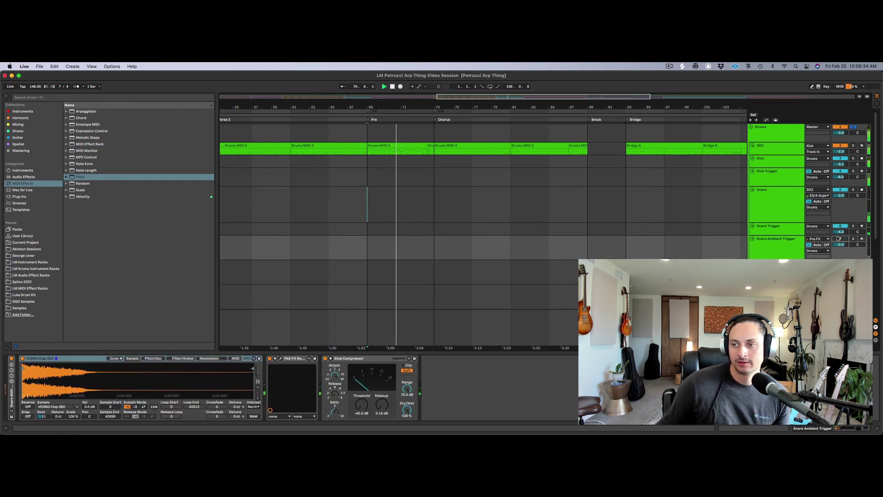
click(839, 238)
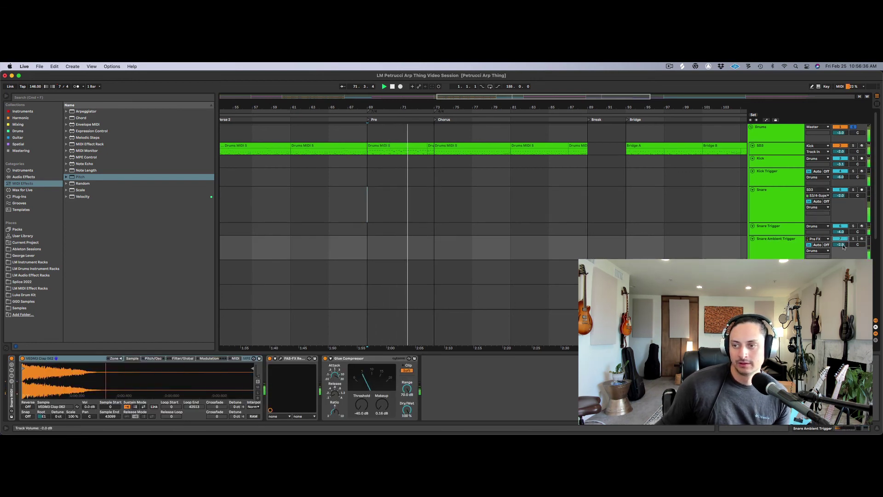
key(Down)
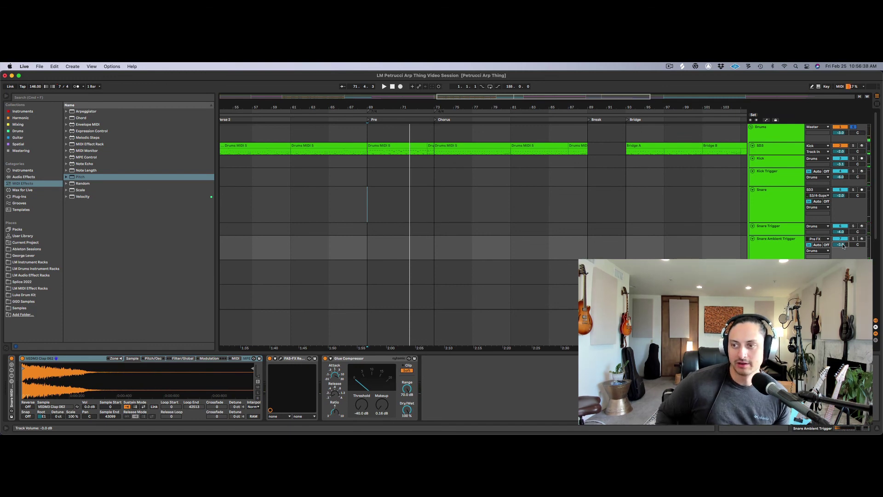
Play the full mix from Pre into the Chorus with Drums unsoloed, and set Snare Trigger's volume to -3.0 dB
key(space)
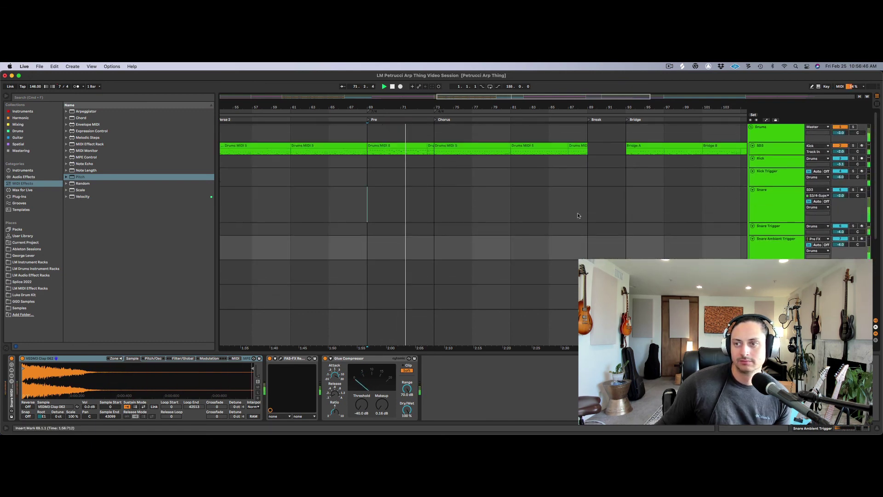
click(771, 207)
scroll(781, 202, down, 2)
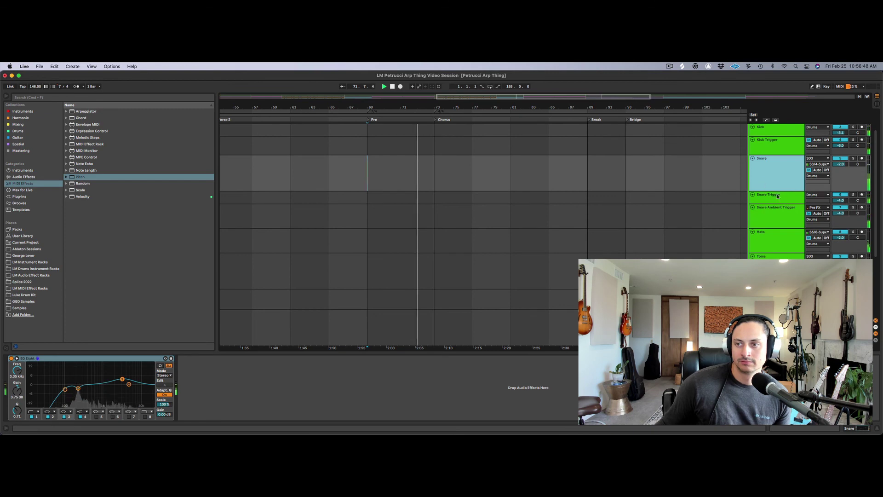
click(840, 195)
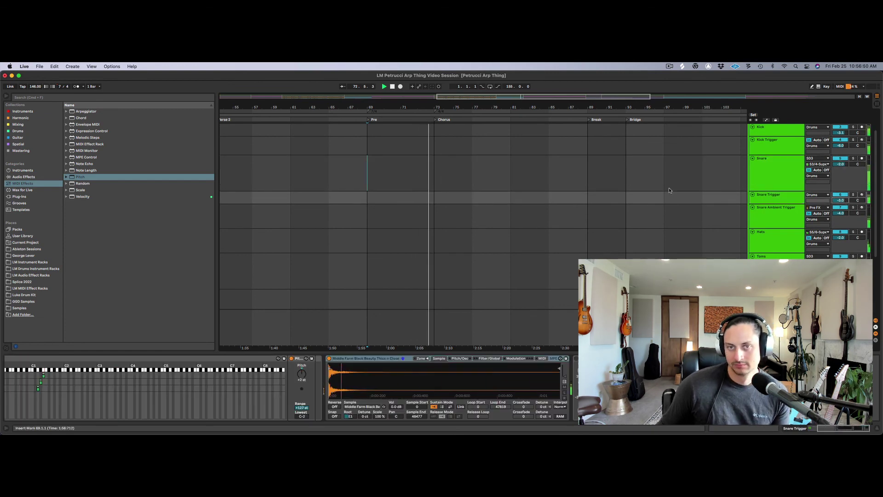
scroll(669, 190, up, 2)
key(Delete)
scroll(670, 189, down, 3)
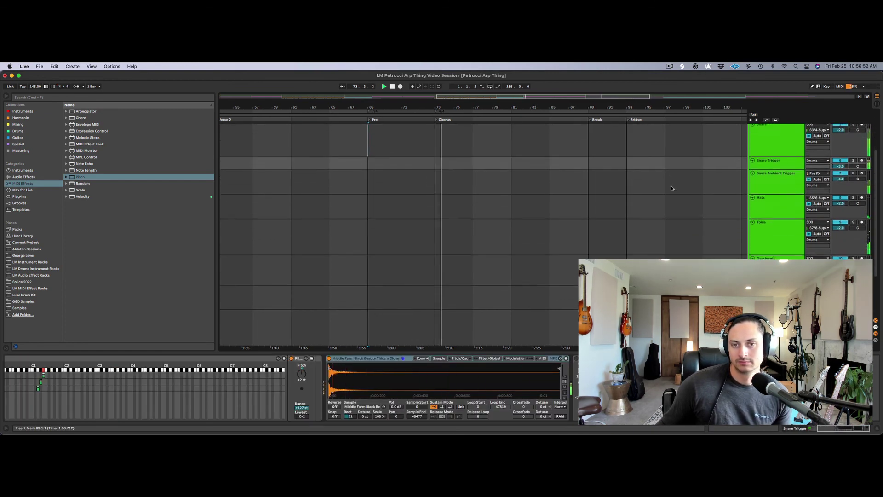
scroll(670, 188, up, 3)
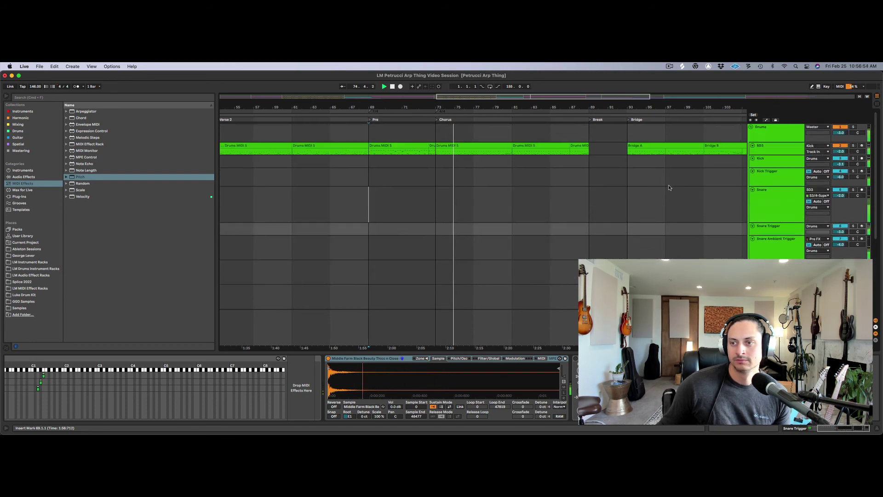
click(781, 137)
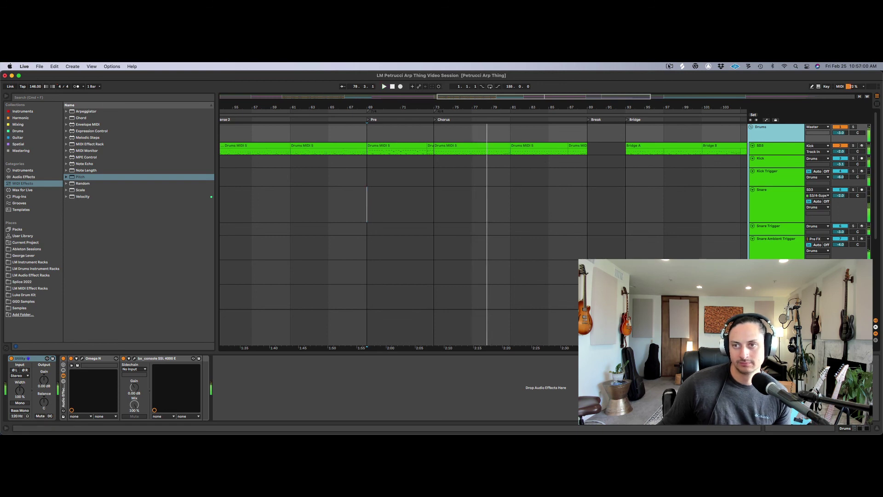
click(669, 66)
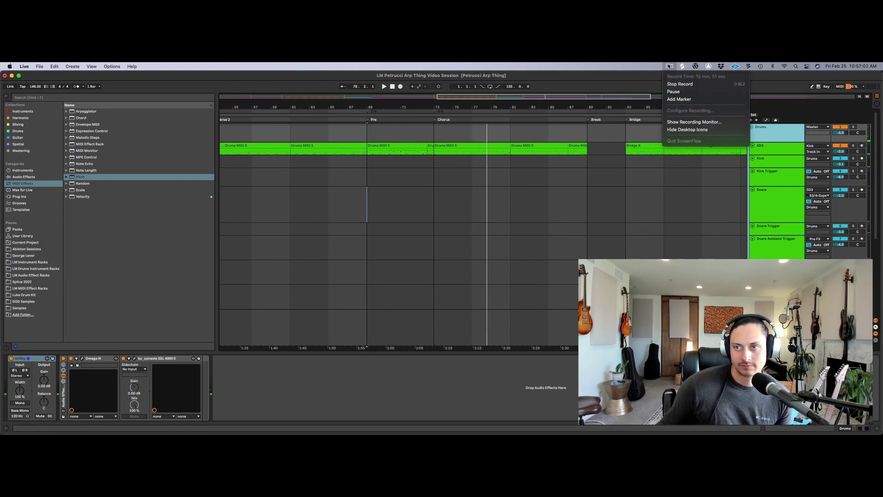
click(679, 98)
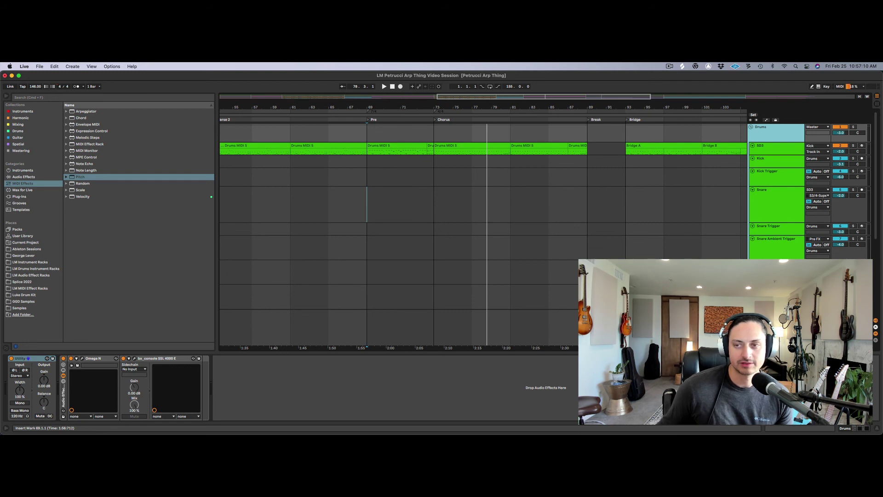
Open the SD3 track's MIDI clip in the Pre section to view its kick and snare notes
click(777, 146)
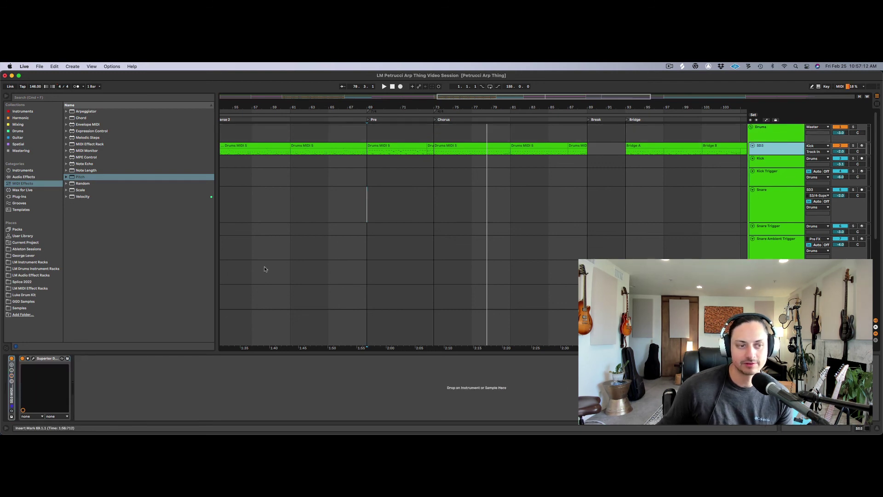
double_click(404, 152)
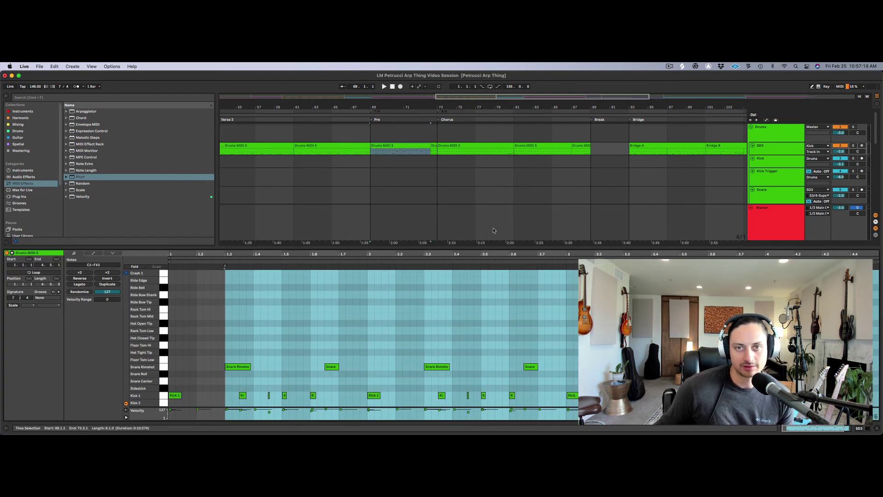
click(670, 66)
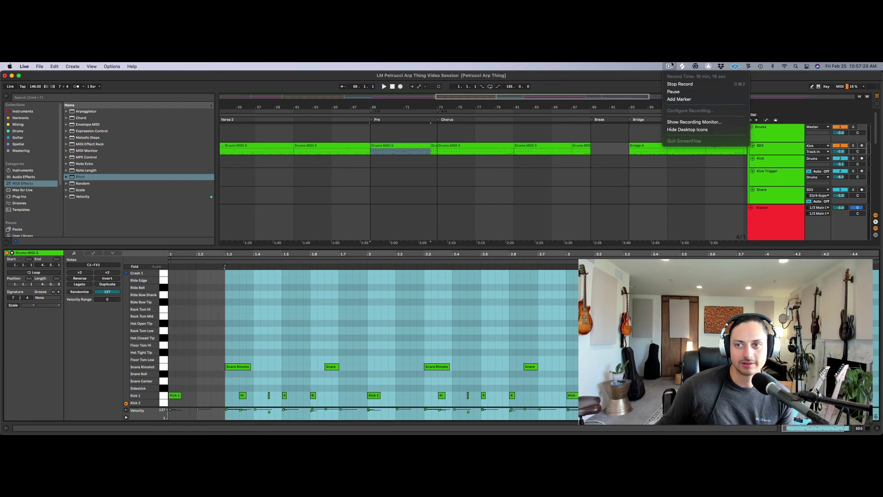